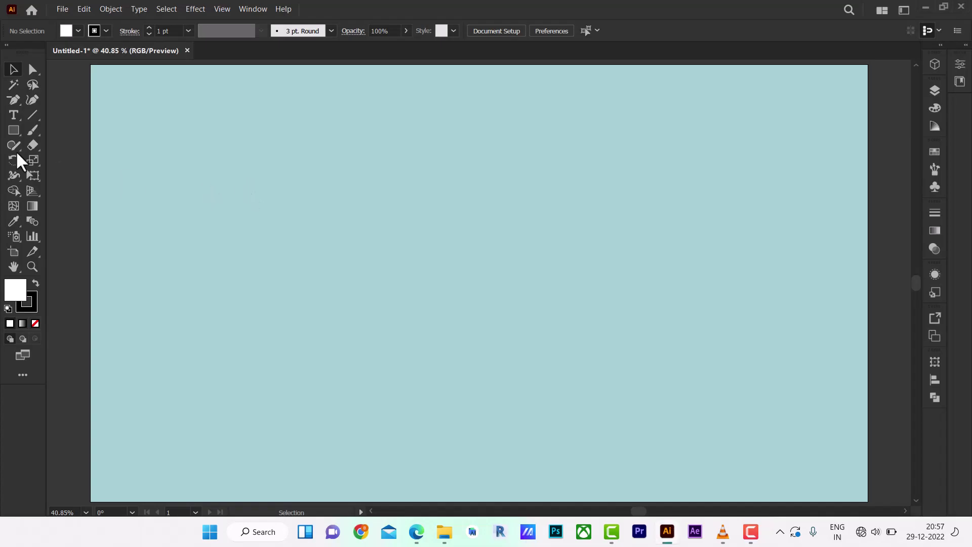
- Draw a white circle in the artboard's upper-left area and give it a 6 pt black stroke
drag(15, 130, 83, 157)
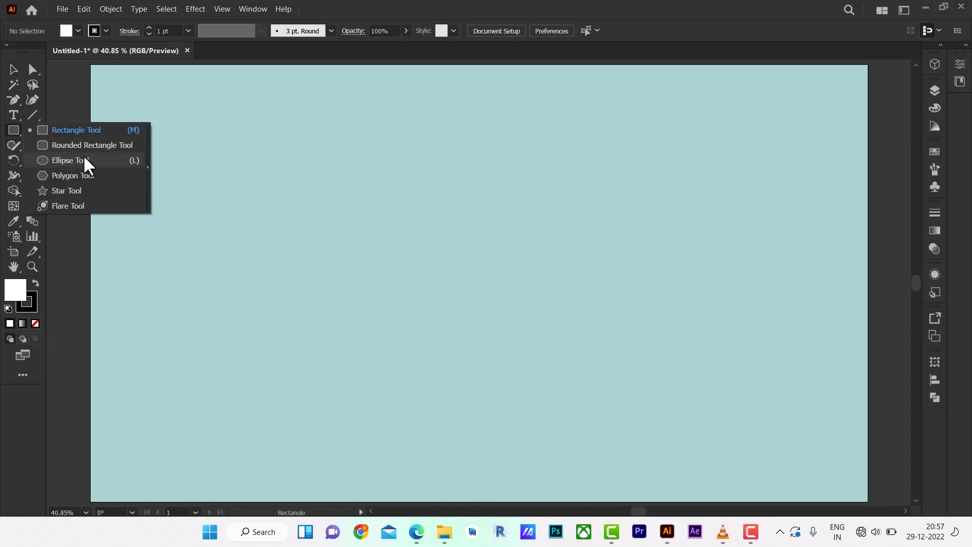
drag(308, 226, 364, 278)
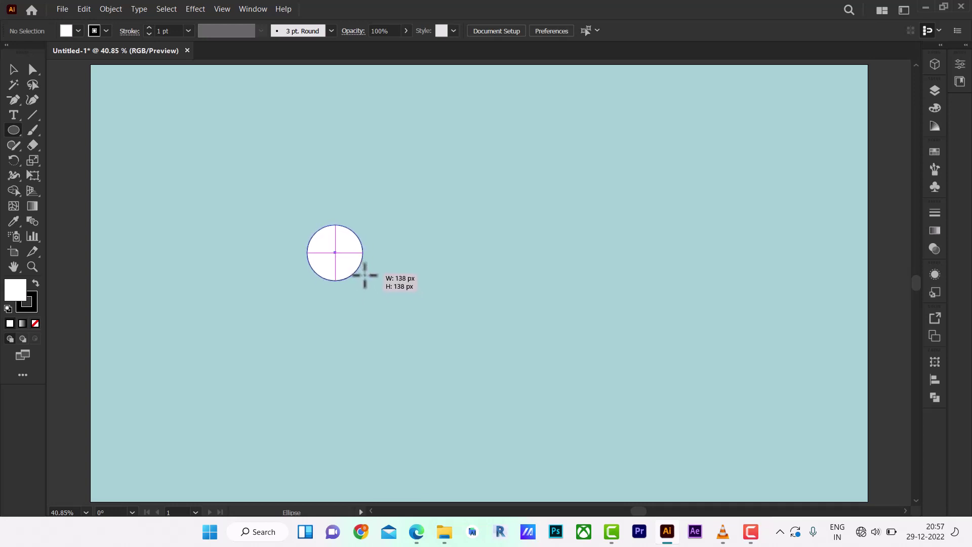
mouse_move(364, 278)
mouse_down()
mouse_move(376, 280)
mouse_move(368, 285)
mouse_up()
click(13, 69)
drag(319, 259, 362, 205)
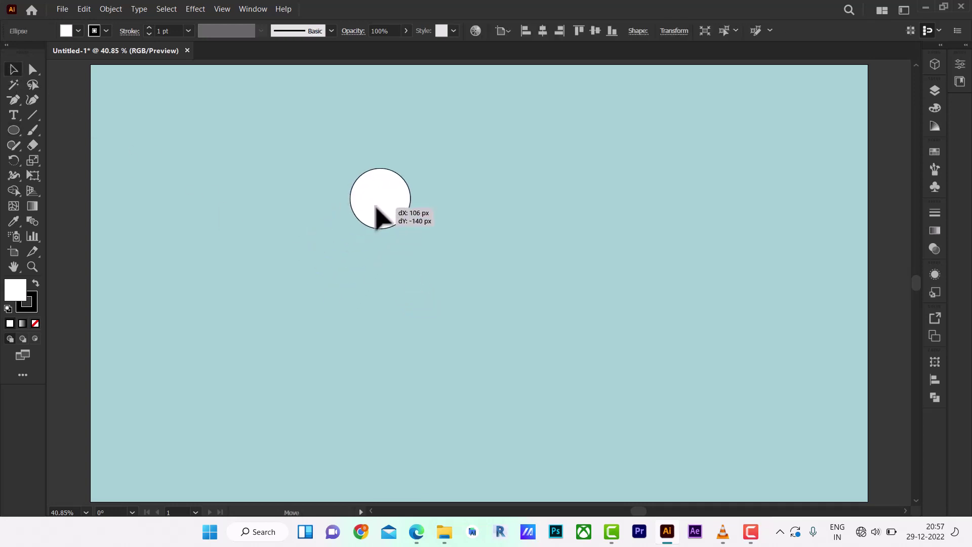
click(149, 34)
- Set the circle's fill to the pale pinkish off-white F2F0F0
click(78, 31)
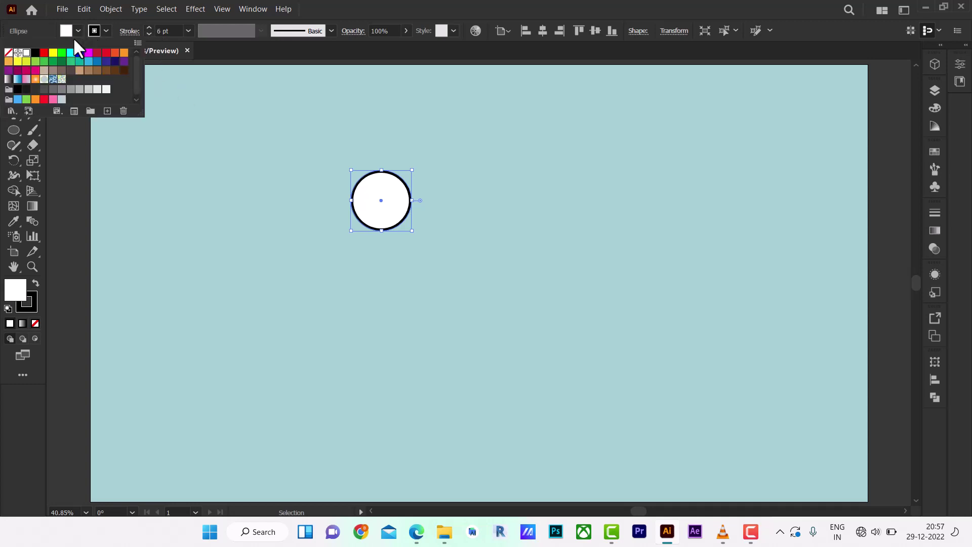
double_click(16, 291)
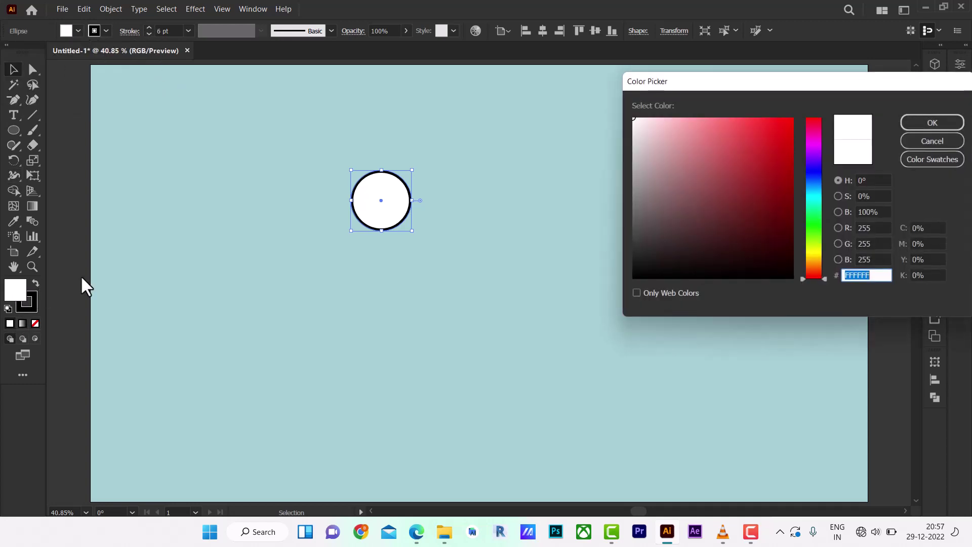
click(636, 122)
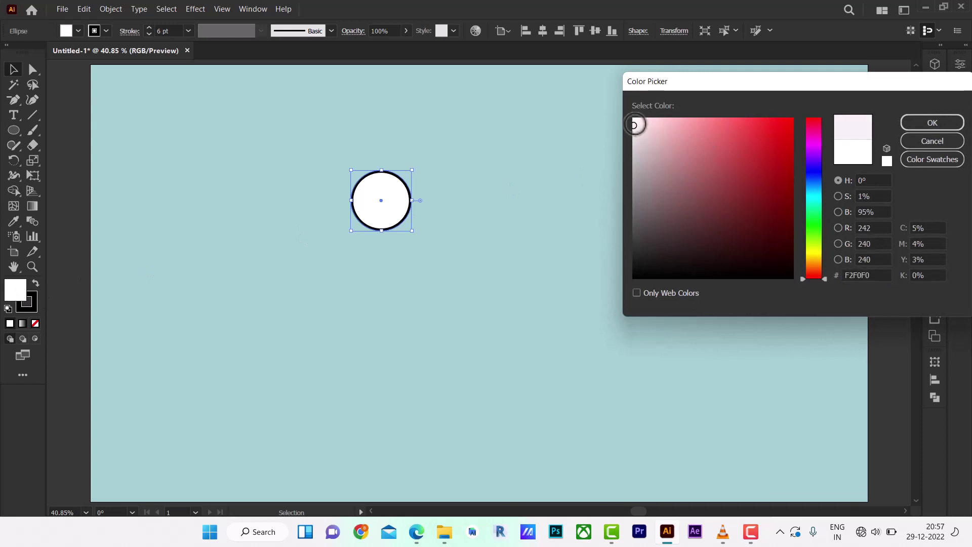
click(932, 122)
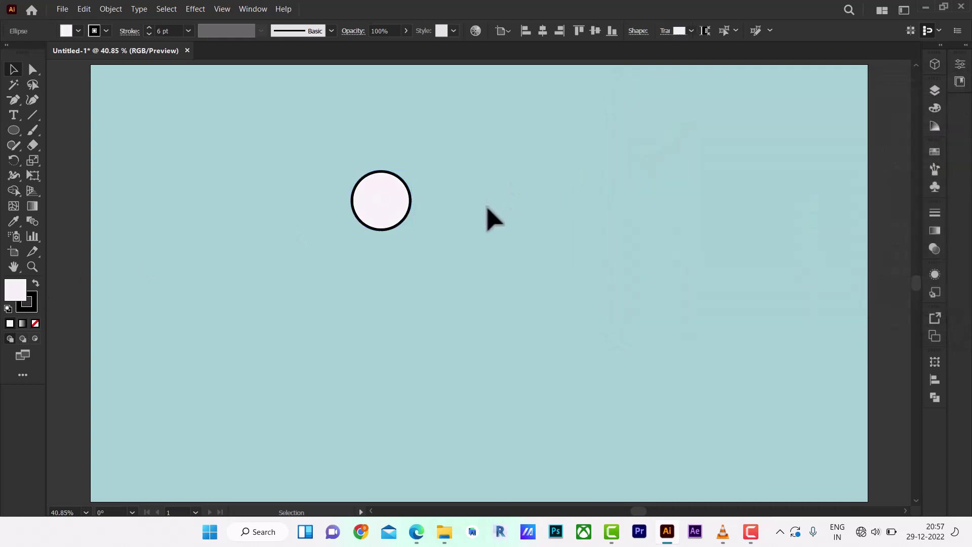
click(379, 205)
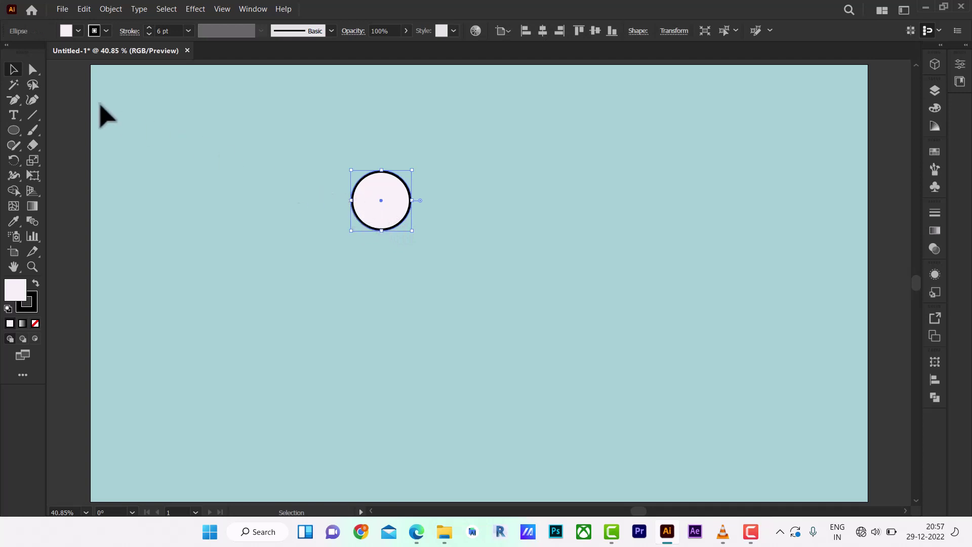
- Convert the circle's left anchor to a corner point and drag it left into a teardrop tip
click(32, 70)
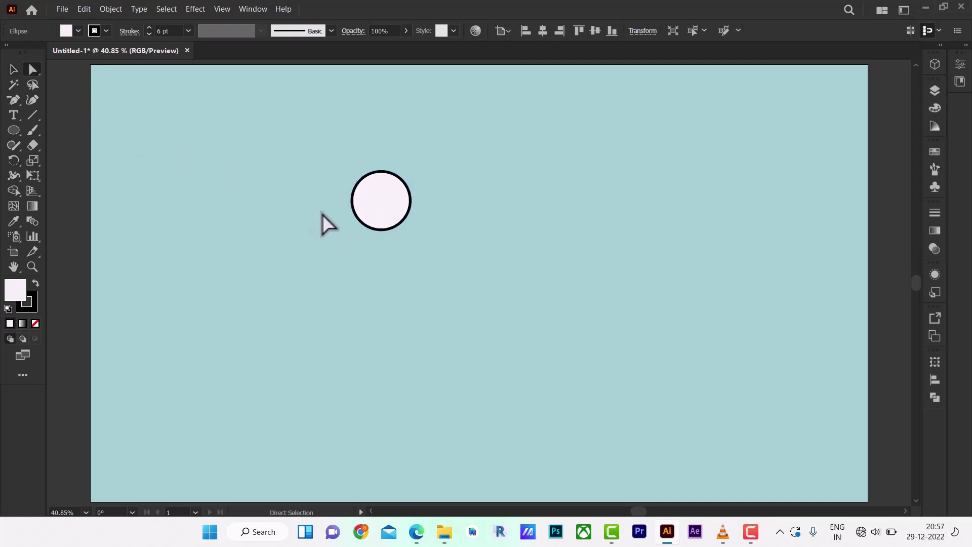
click(351, 201)
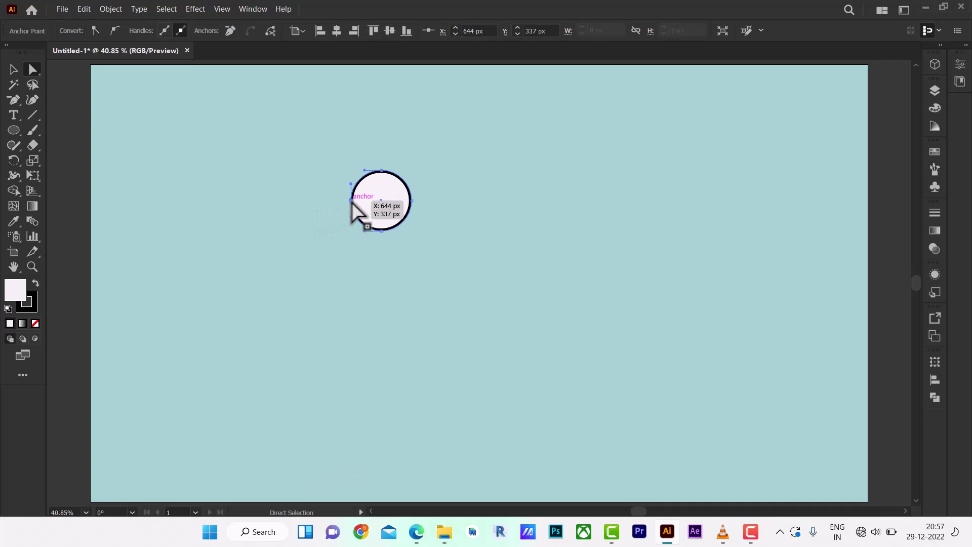
click(95, 30)
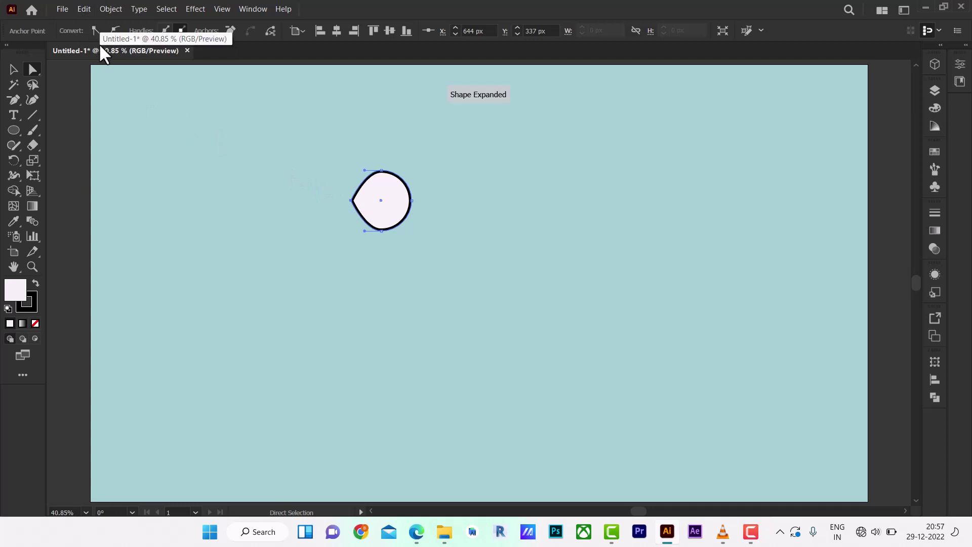
click(14, 69)
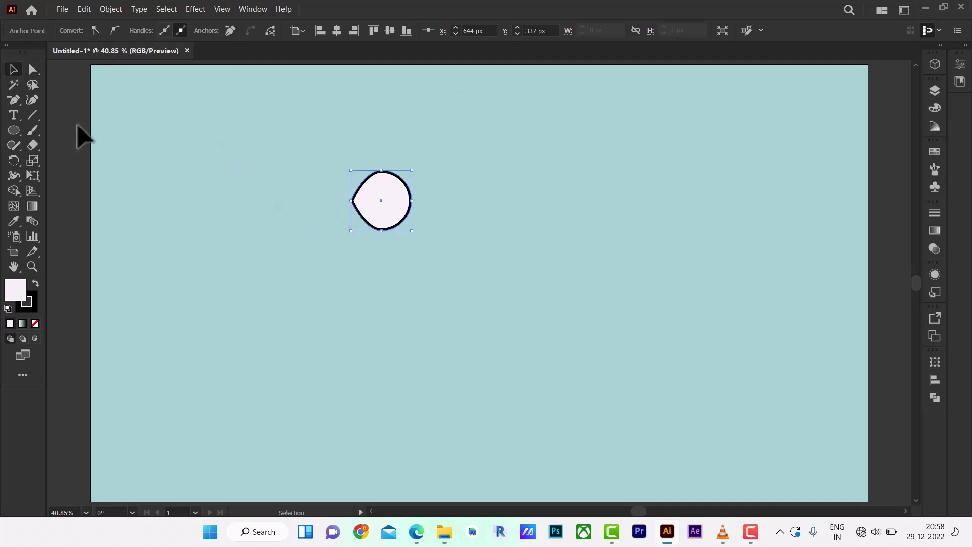
click(32, 70)
click(343, 221)
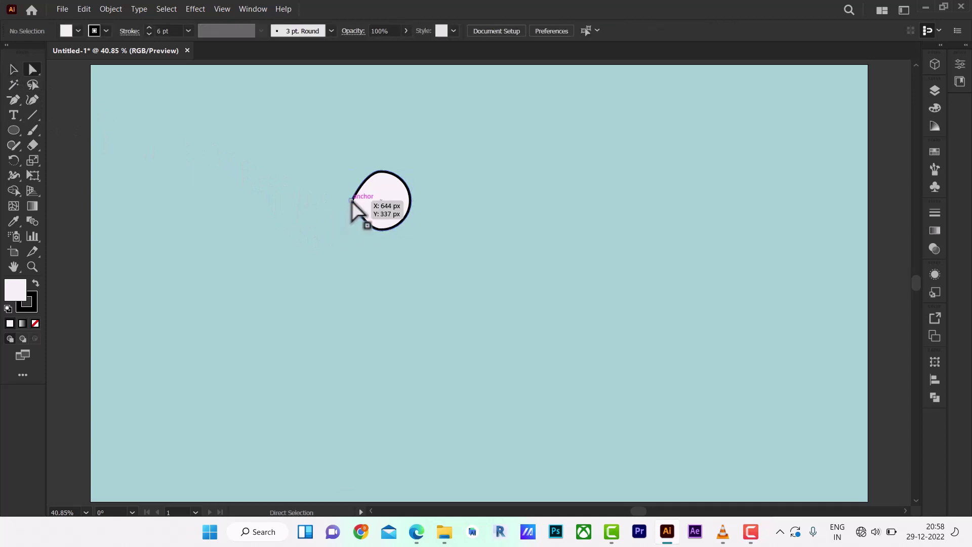
drag(350, 202, 337, 202)
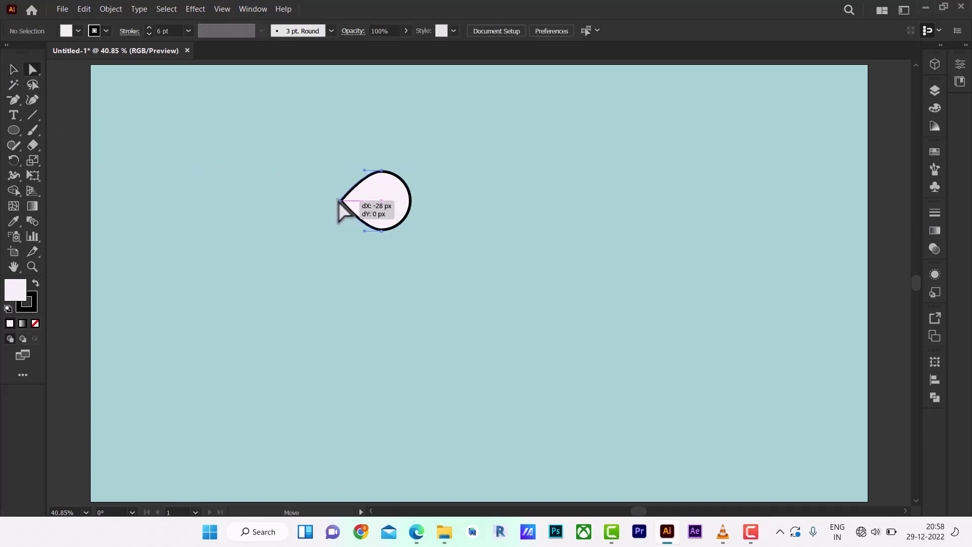
drag(338, 202, 335, 202)
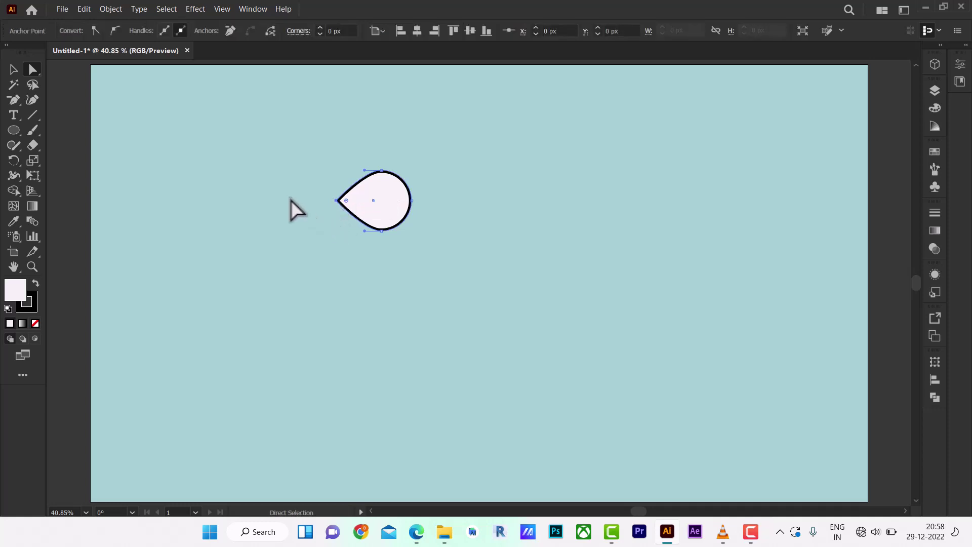
click(92, 127)
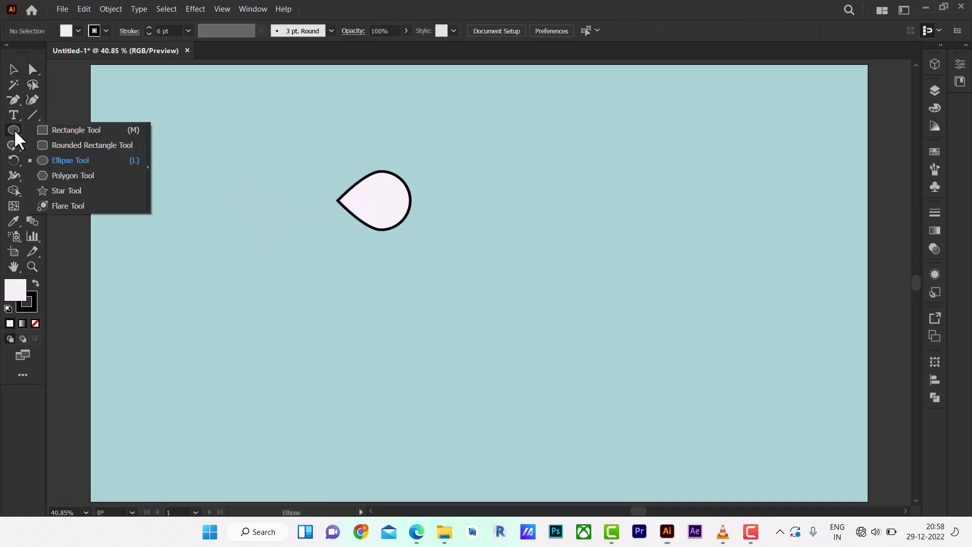
- Draw a rectangle over the teardrop's left tip and select it together with the teardrop
drag(11, 128, 61, 130)
drag(302, 171, 348, 238)
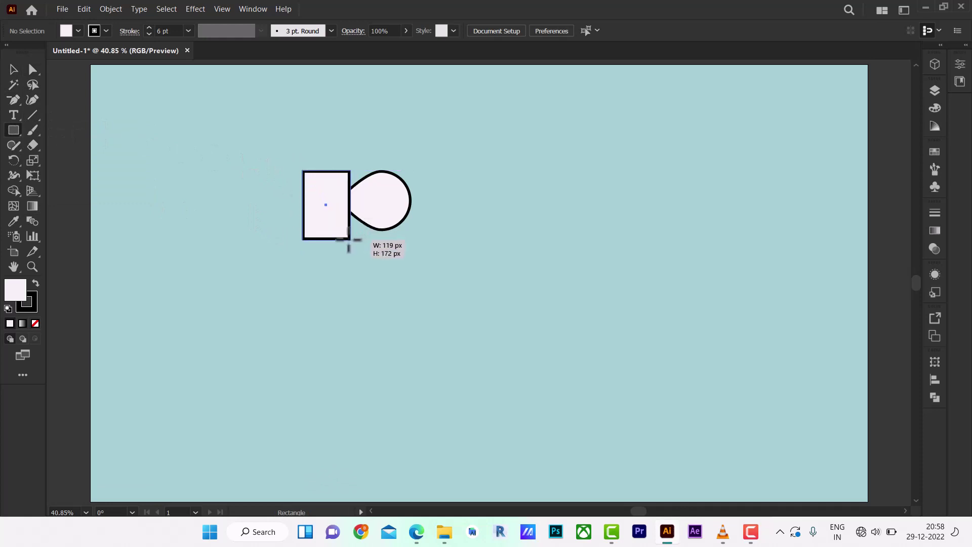
click(13, 70)
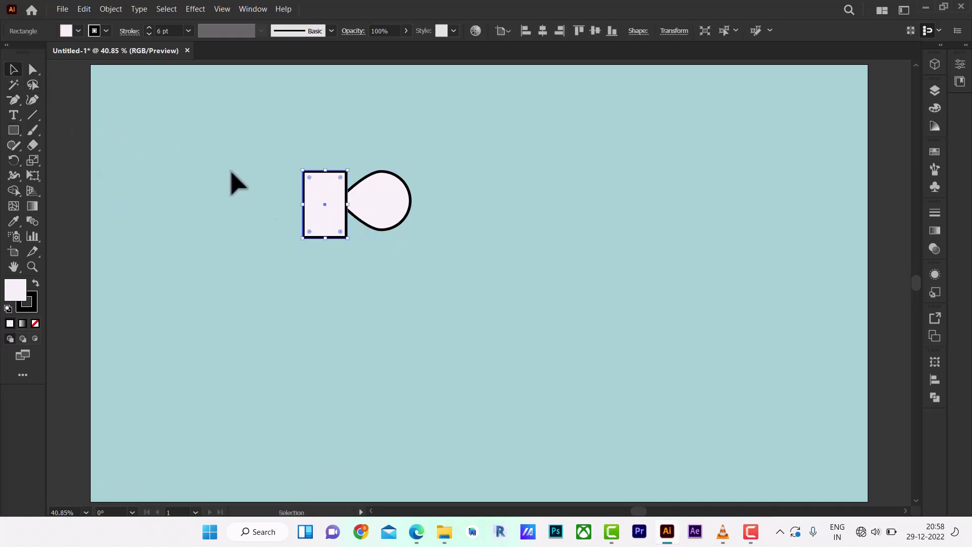
drag(246, 144, 380, 284)
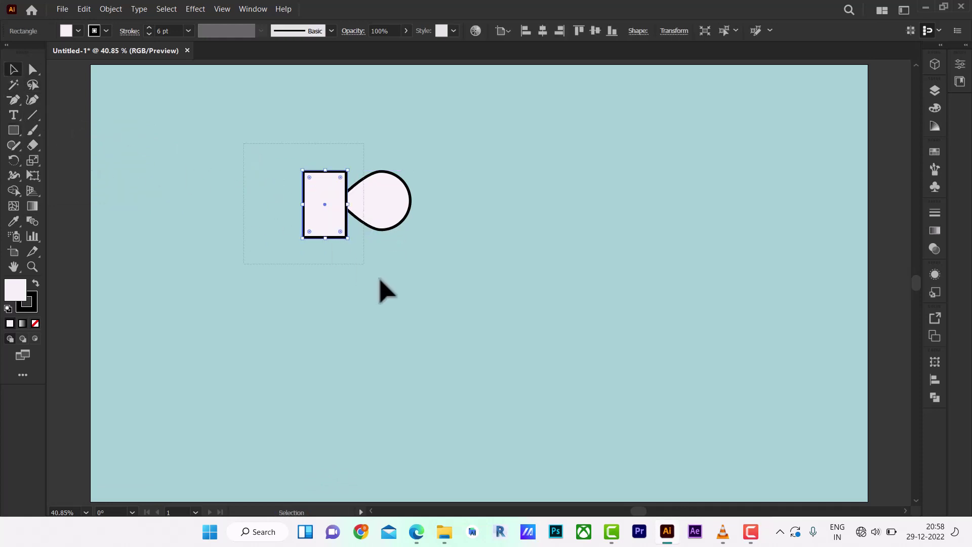
- Remove the rectangle and the tip it covers with the Shape Builder, leaving a flat left side
click(14, 192)
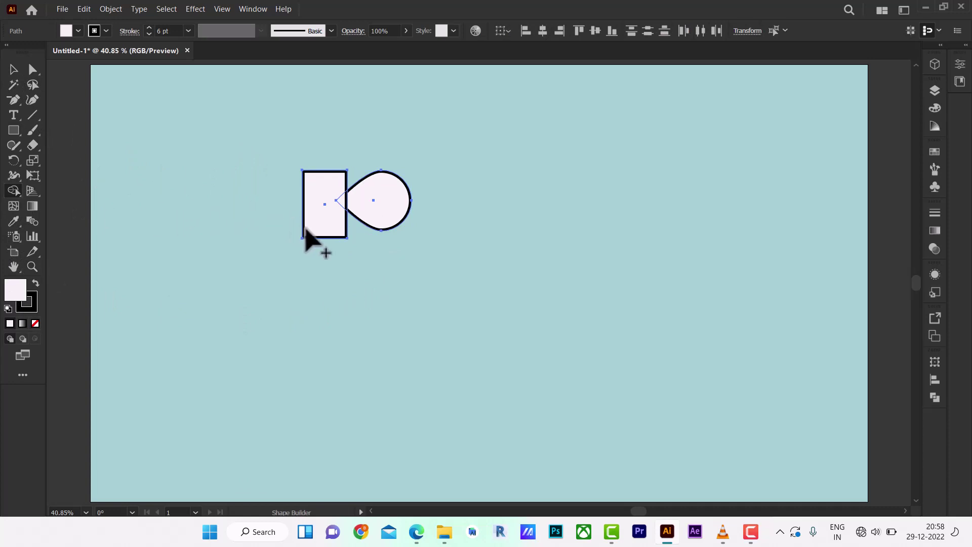
alt+click(332, 217)
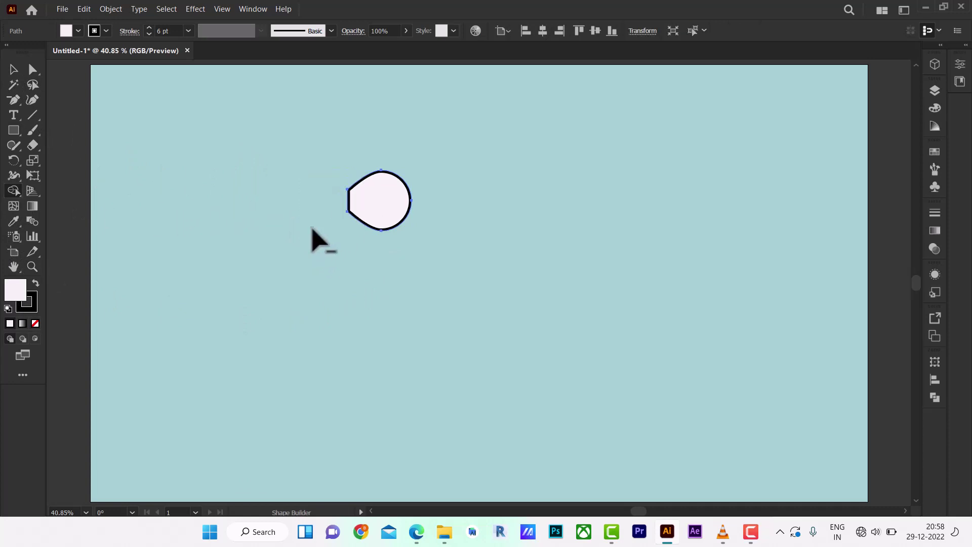
click(14, 70)
click(262, 191)
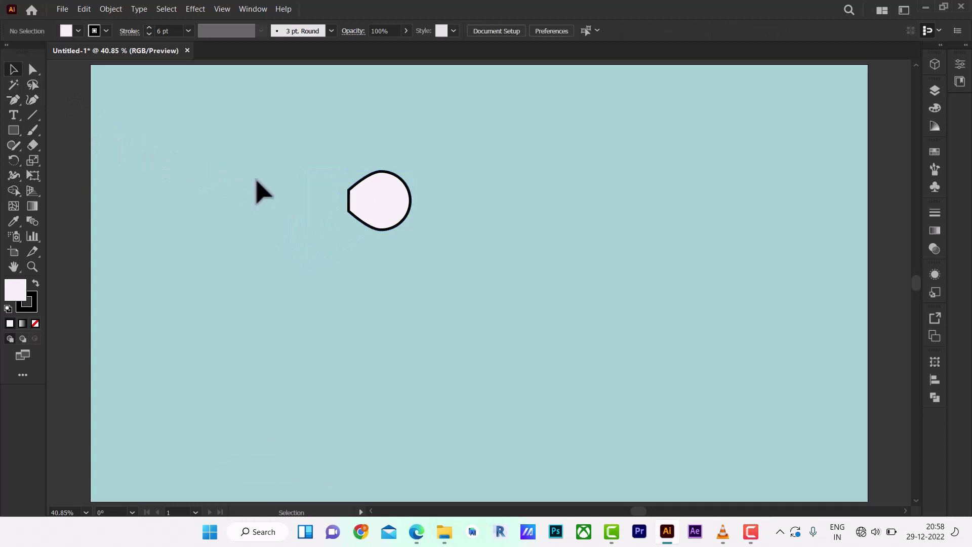
click(388, 207)
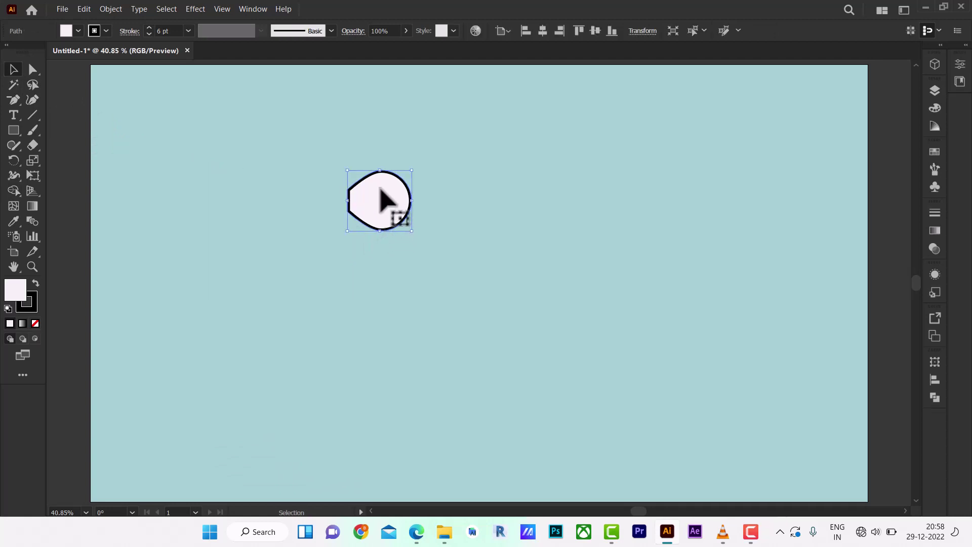
- Round the two corners of the flat left side with the live-corner widget
click(300, 166)
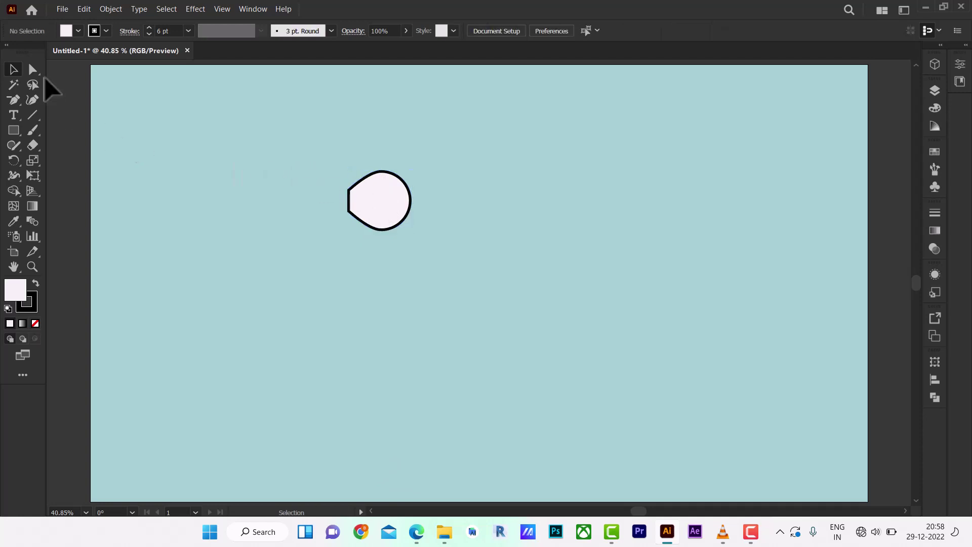
click(32, 70)
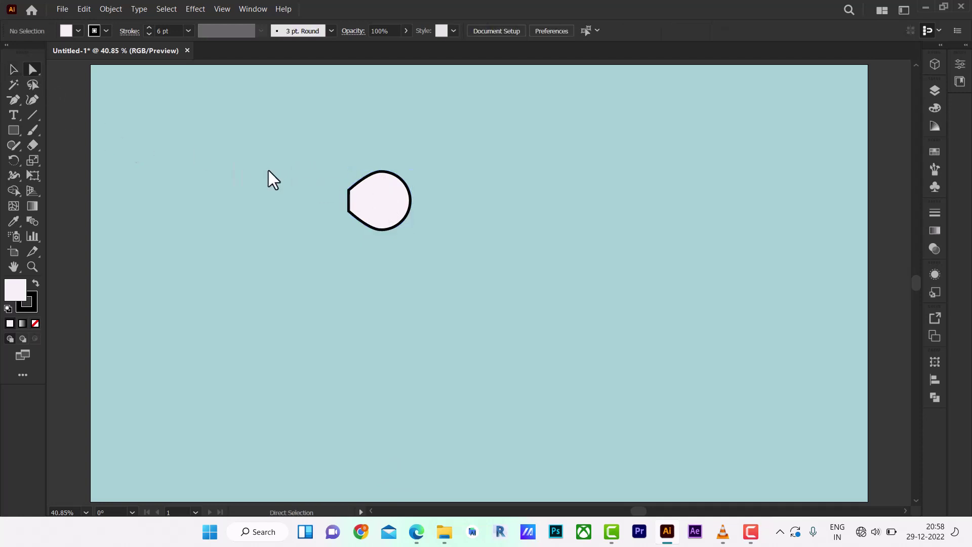
click(350, 190)
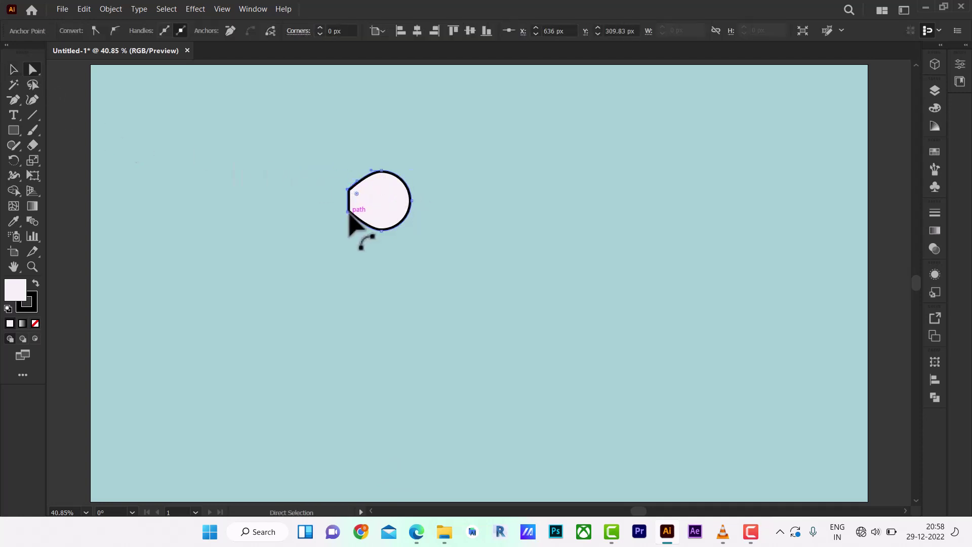
drag(357, 193, 368, 205)
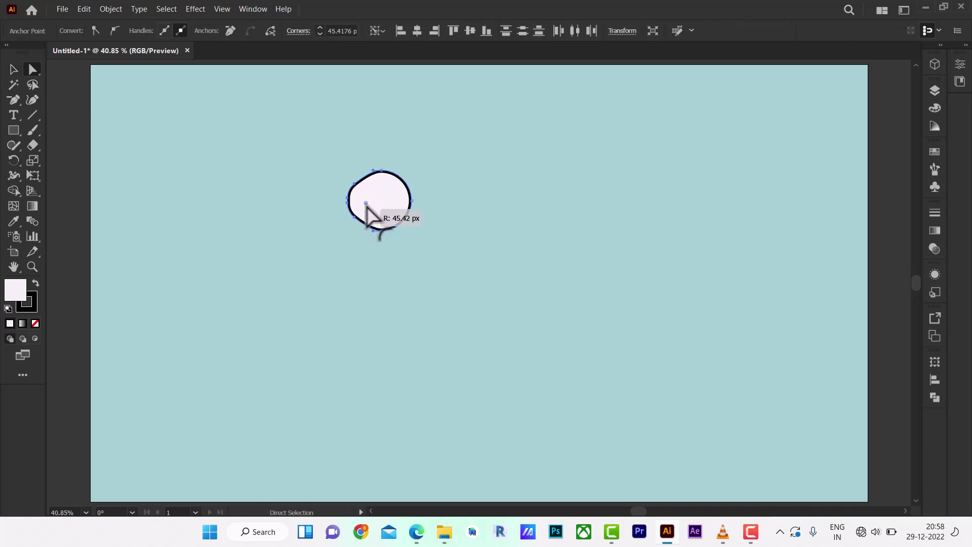
click(14, 70)
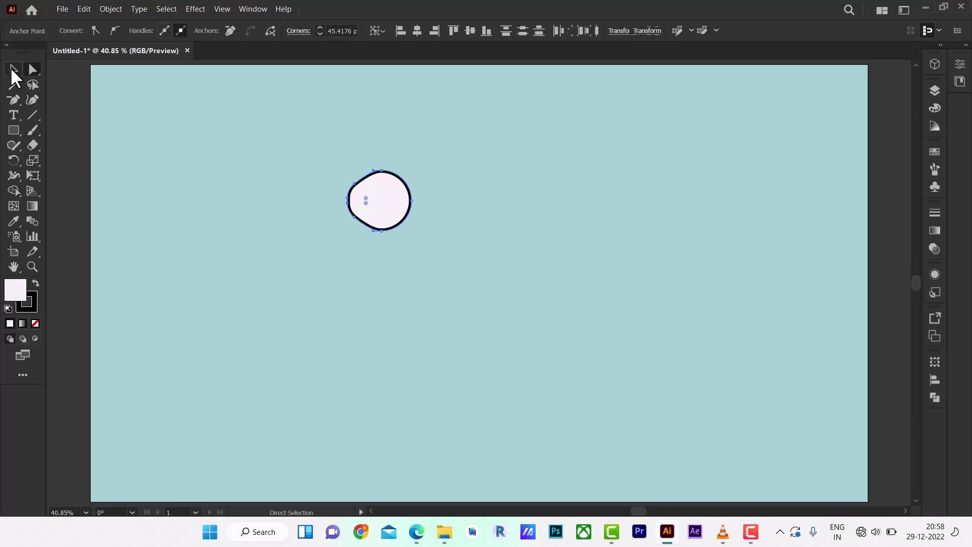
click(222, 210)
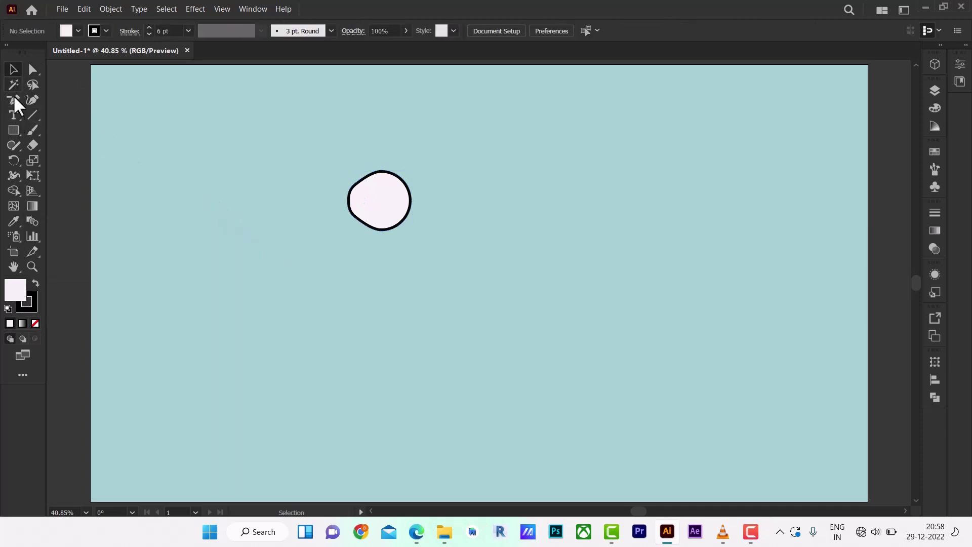
- Delete a stray path and draw a short straight Pen line near the artboard's top-left
click(13, 97)
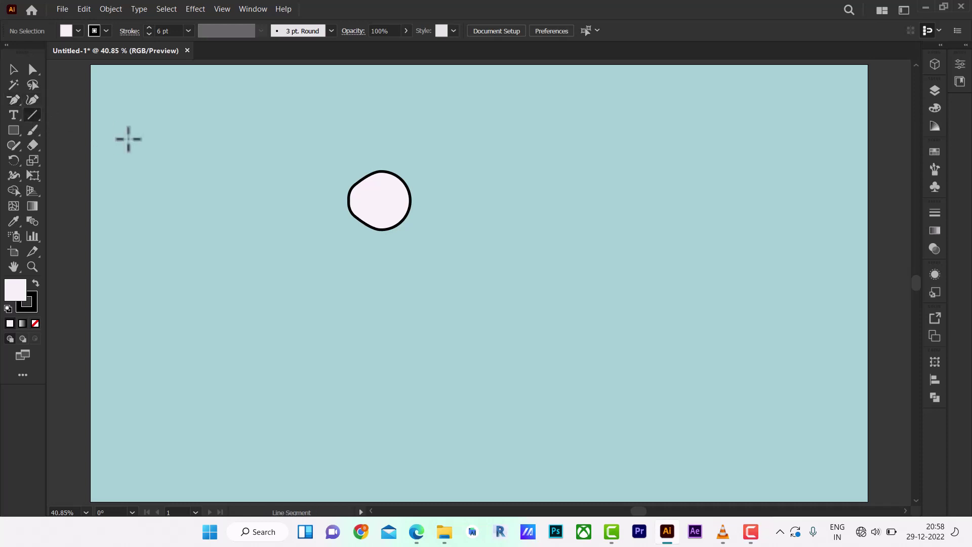
drag(11, 98, 51, 99)
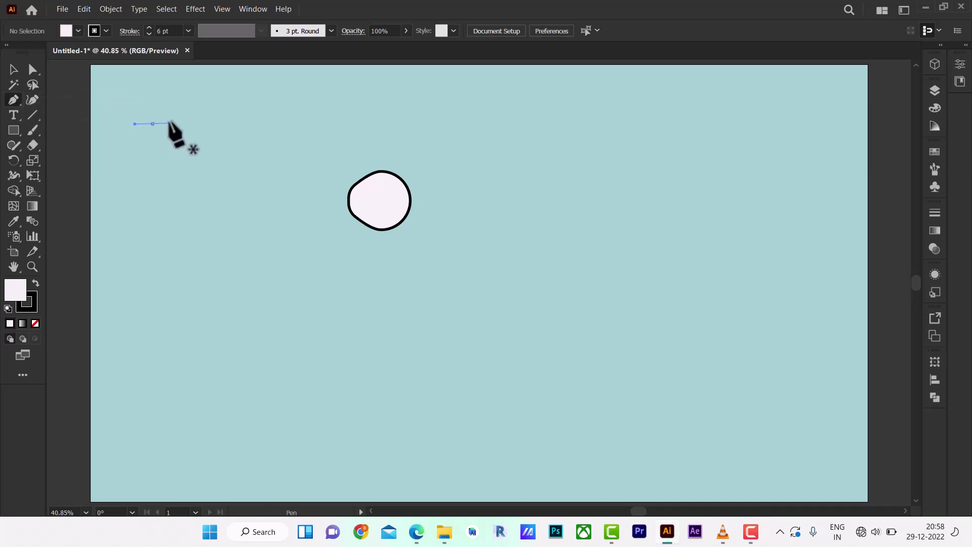
click(168, 124)
key(Delete)
click(159, 126)
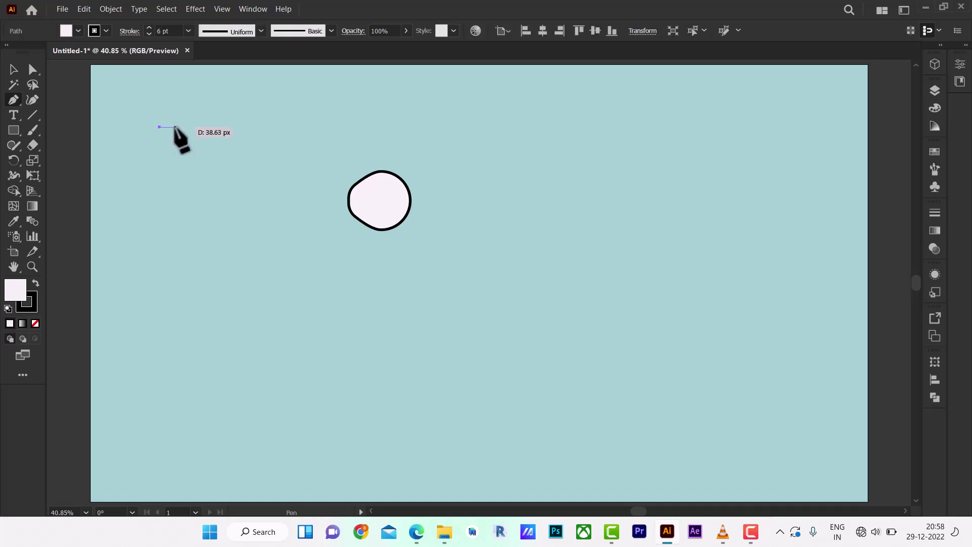
click(182, 126)
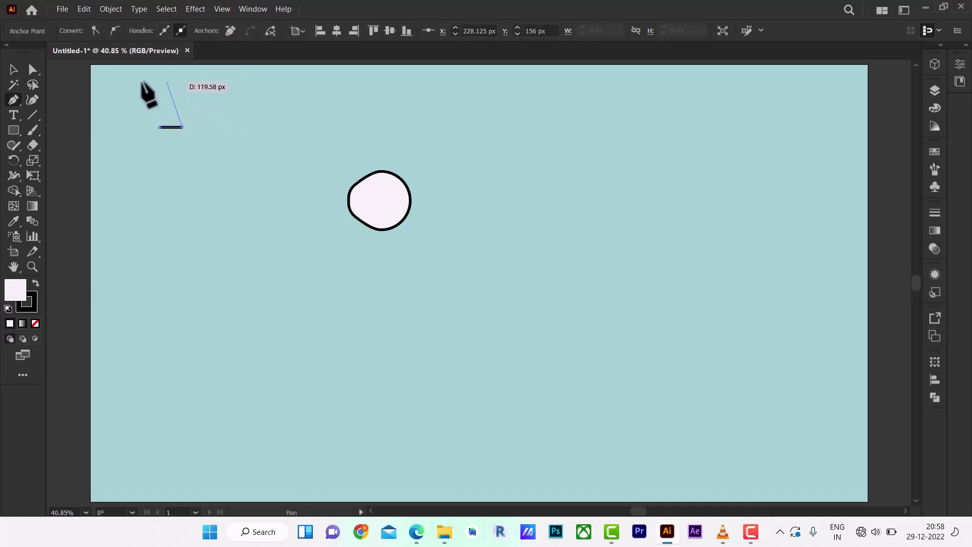
click(15, 71)
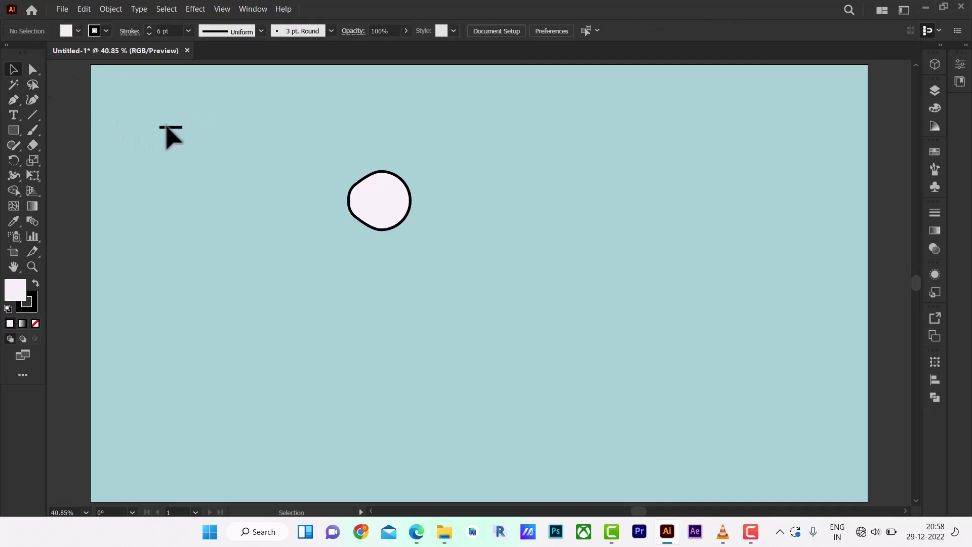
- Give the line Width Profile 1, bend it into an arc, and rotate it upright like ')'
click(239, 33)
click(220, 78)
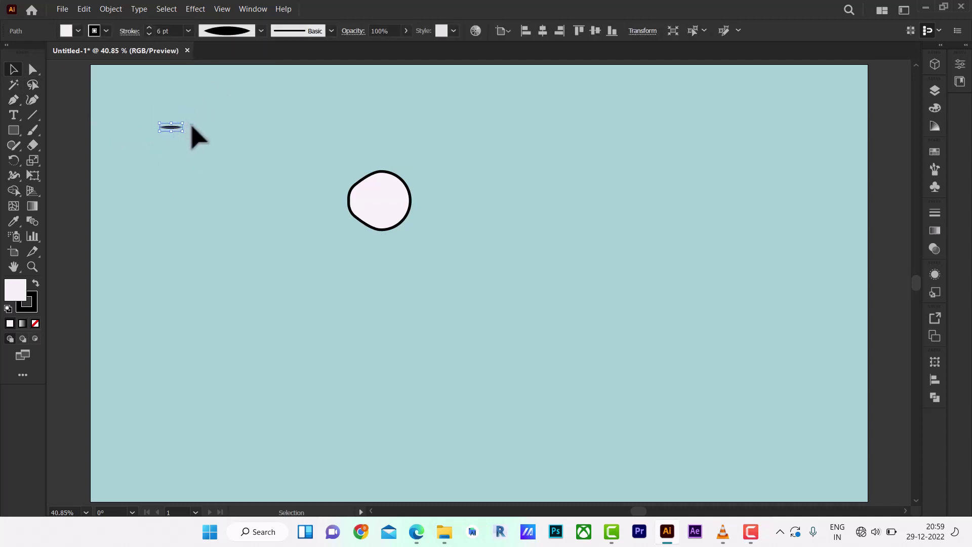
drag(13, 99, 71, 144)
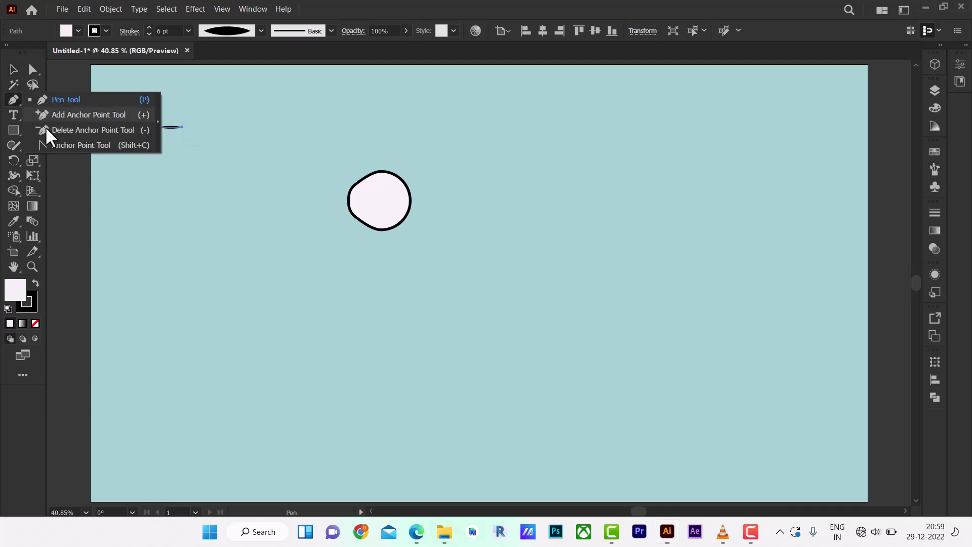
click(170, 124)
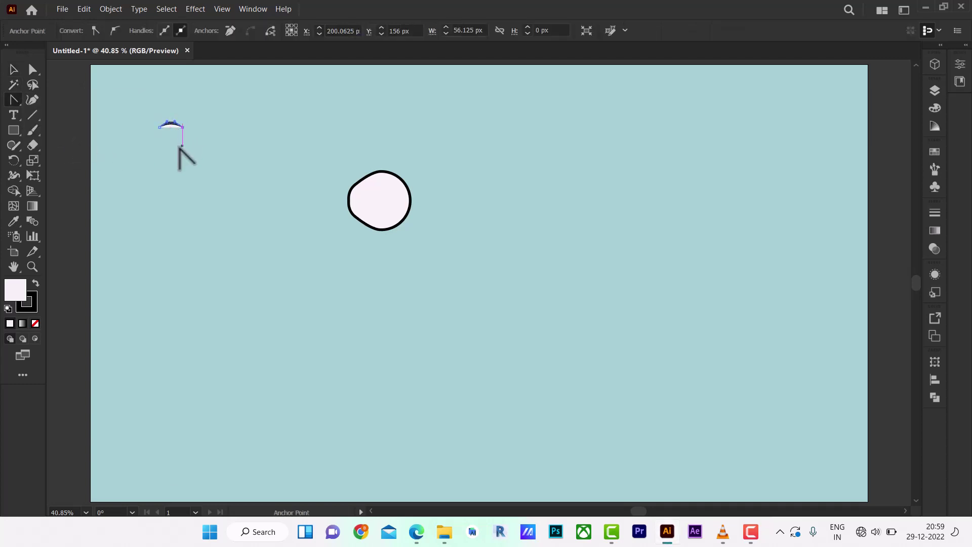
key(v)
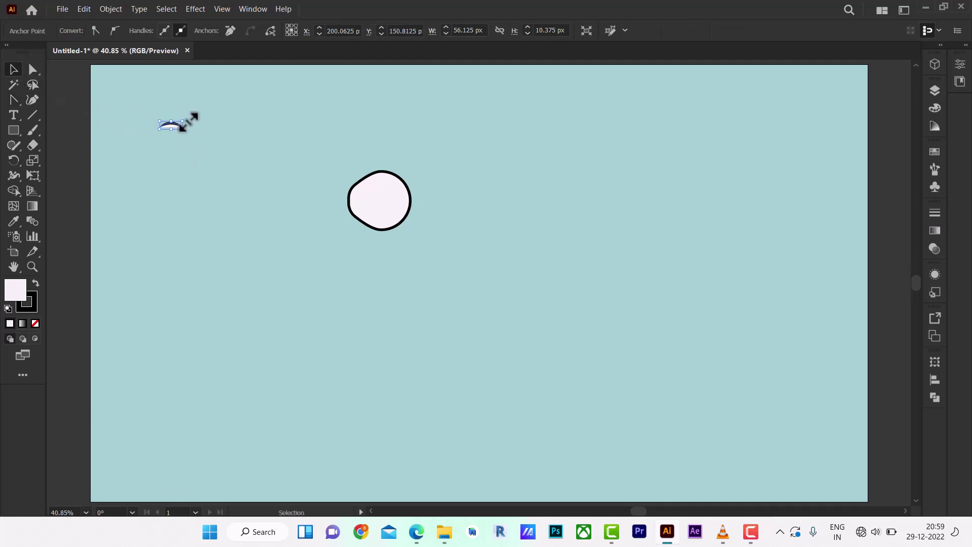
mouse_move(185, 115)
mouse_down()
mouse_move(187, 159)
mouse_move(208, 146)
mouse_move(388, 215)
mouse_up()
click(188, 133)
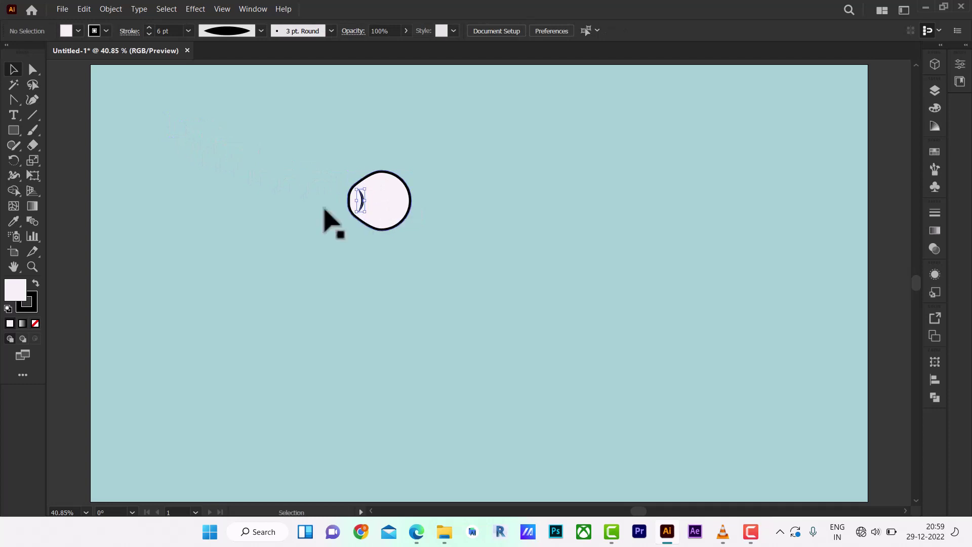
- Set the arc's fill to None and place it just inside the circle's left edge
click(35, 324)
click(253, 238)
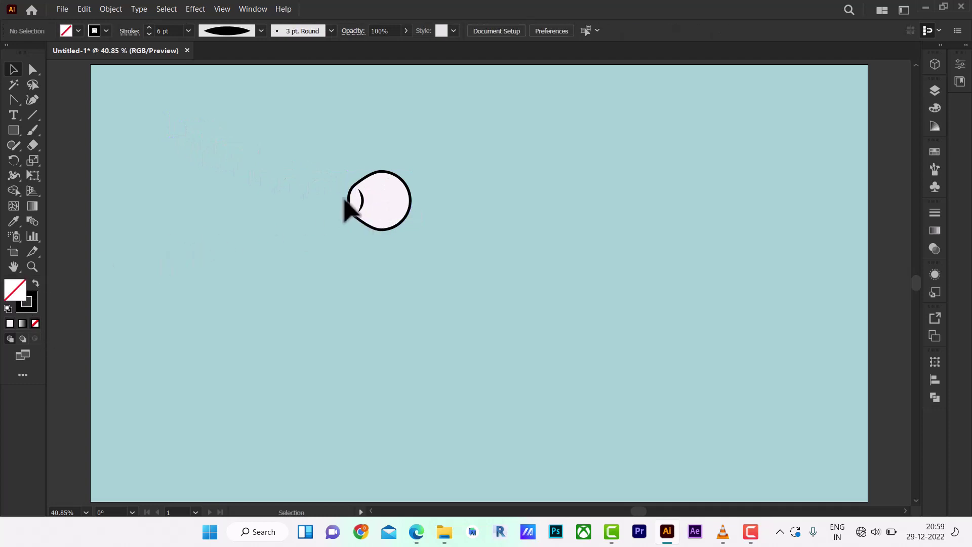
drag(362, 204, 356, 202)
click(322, 212)
drag(13, 130, 67, 159)
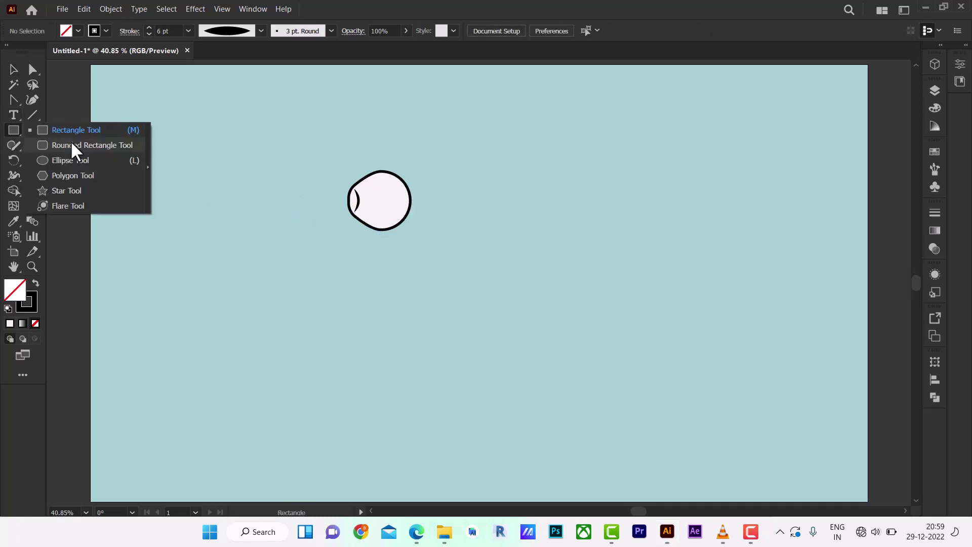
click(67, 159)
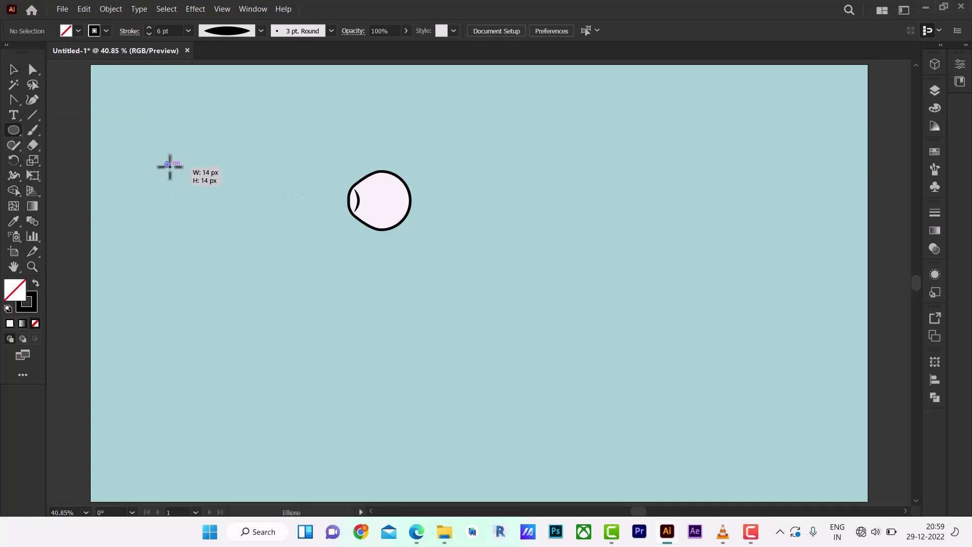
- Draw a small solid dot filled with dark grey
drag(170, 166, 170, 166)
click(35, 282)
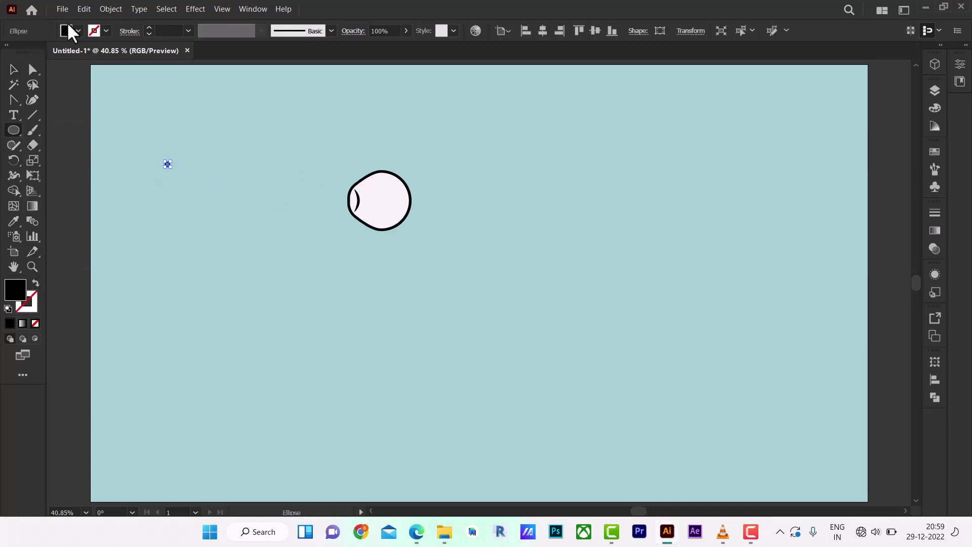
click(79, 31)
click(37, 90)
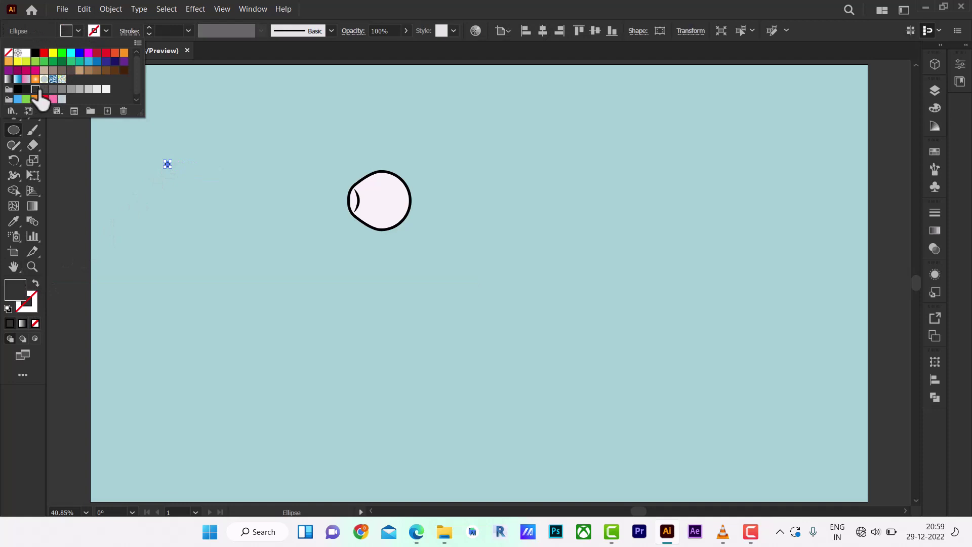
click(77, 32)
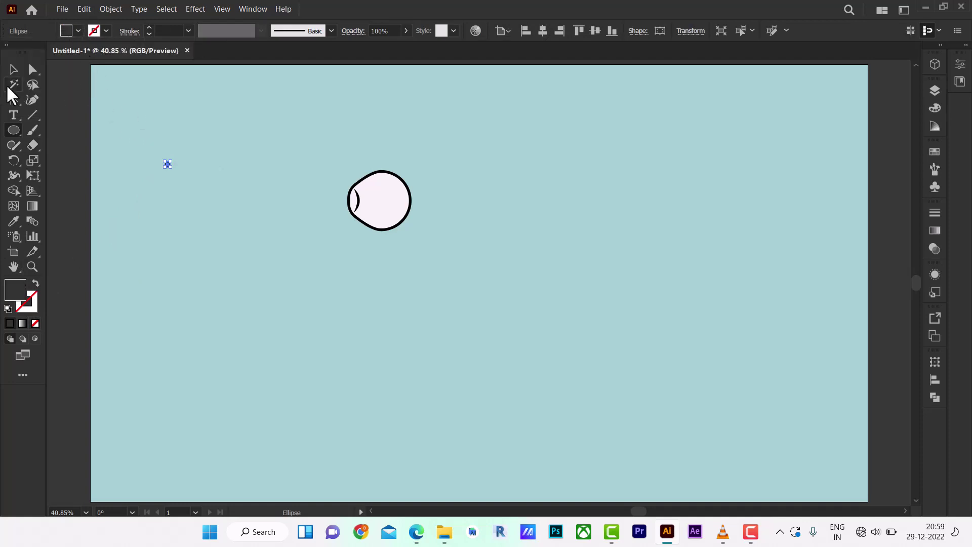
- Move the dark dot inside the pale circle and draw a thin rectangle near the top-left
click(14, 70)
mouse_move(168, 165)
mouse_down()
mouse_move(231, 208)
mouse_move(368, 199)
mouse_up()
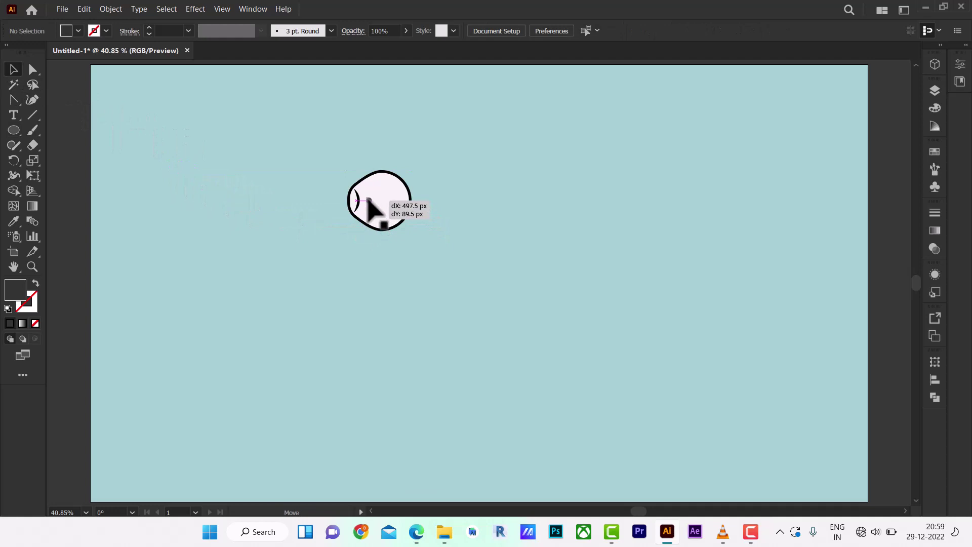
drag(368, 199, 369, 200)
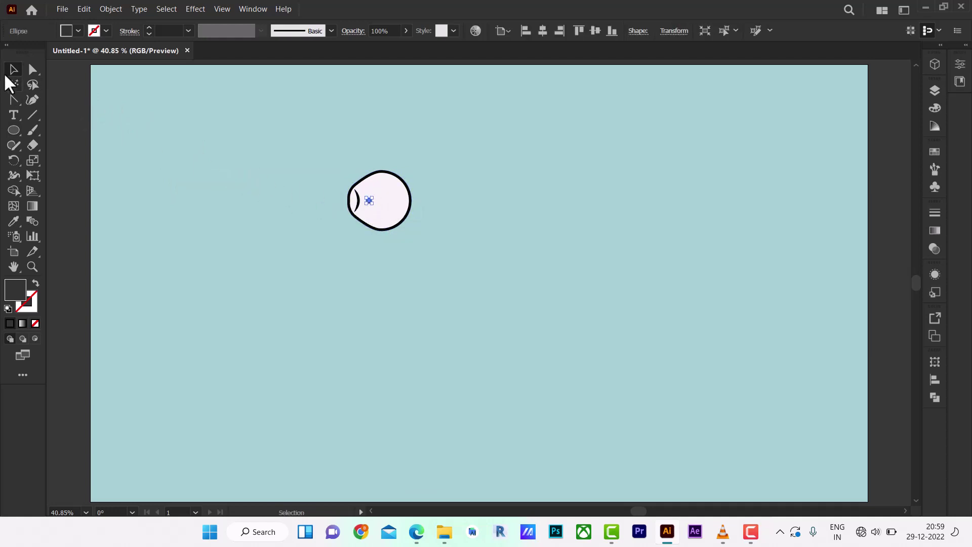
drag(15, 133, 76, 128)
drag(150, 136, 172, 140)
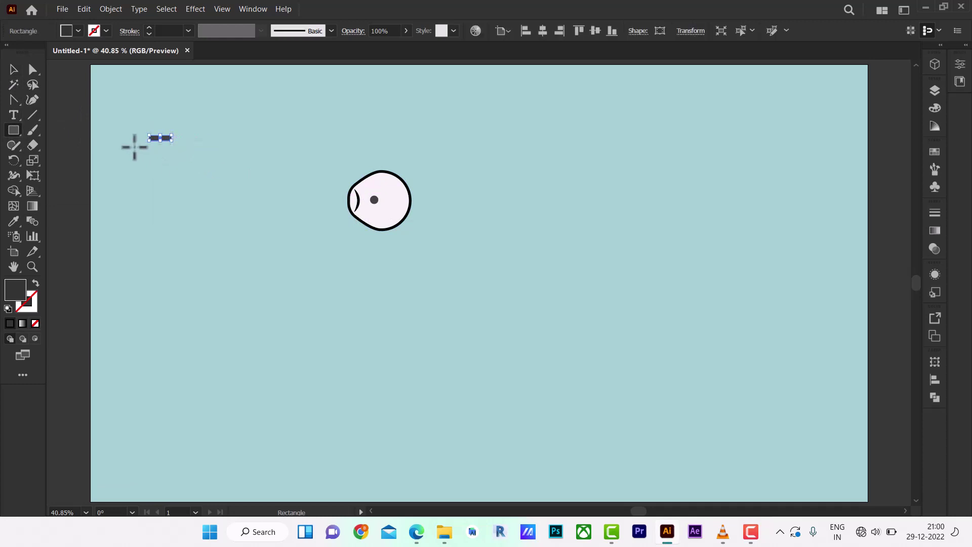
- Fully round the small rectangle's corners into a pill shape
click(13, 69)
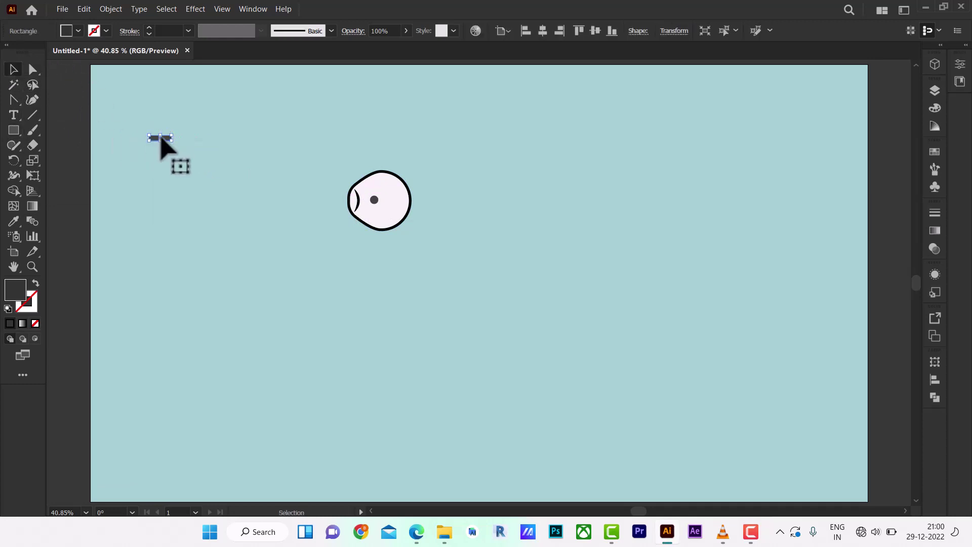
key(z)
drag(160, 139, 224, 180)
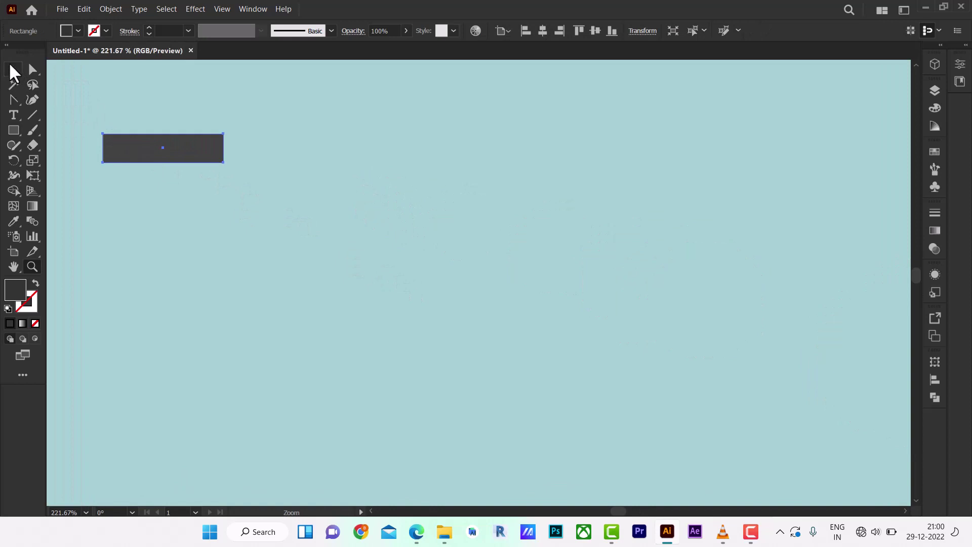
click(13, 69)
drag(216, 142, 127, 187)
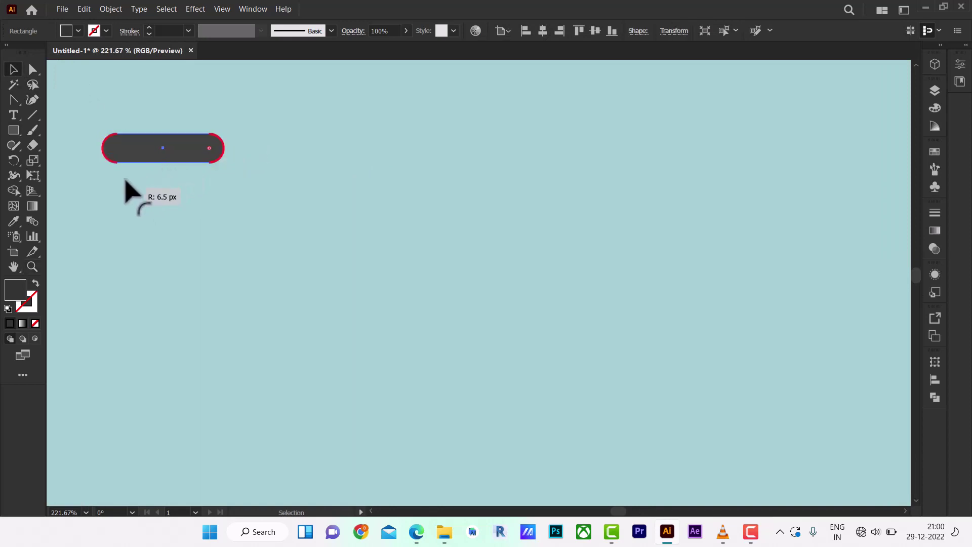
key(ctrl+0)
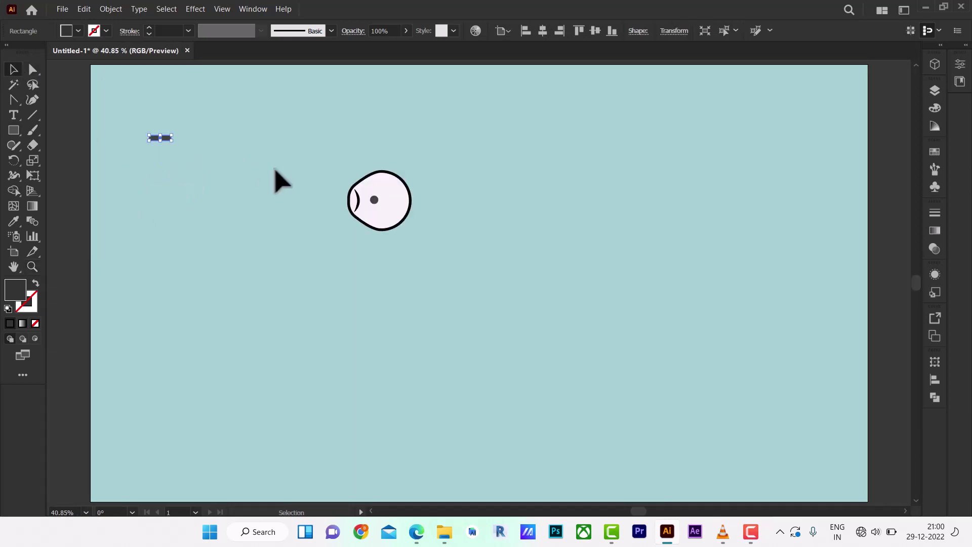
- Move the pill into the circle right of the dot and nudge it level with the dot
click(178, 163)
drag(159, 138, 411, 202)
key(z)
click(394, 203)
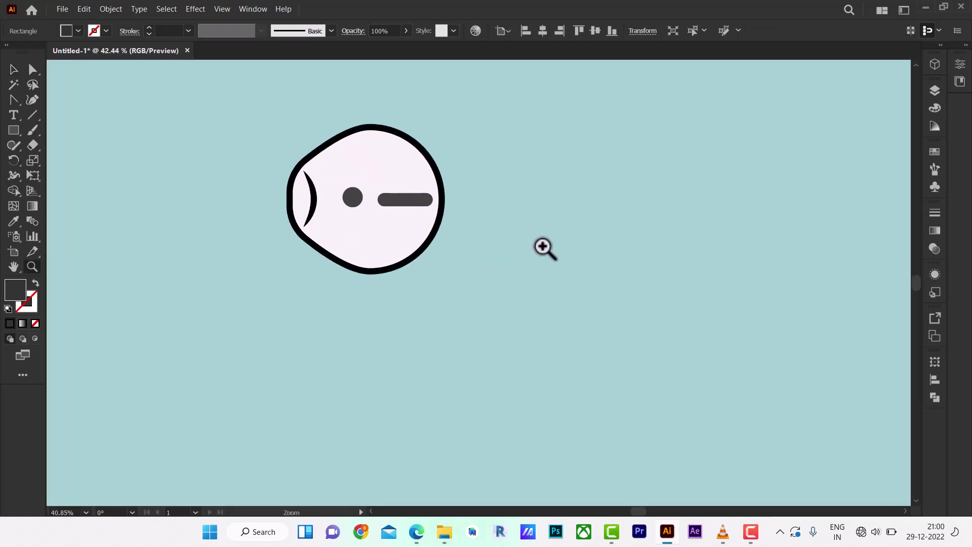
key(v)
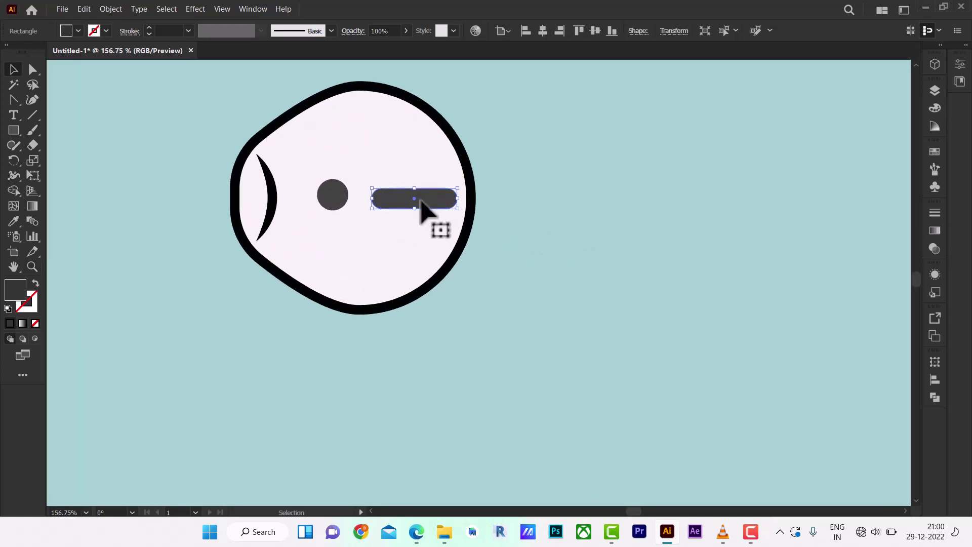
mouse_move(434, 203)
mouse_down()
mouse_move(443, 211)
mouse_move(428, 198)
mouse_up()
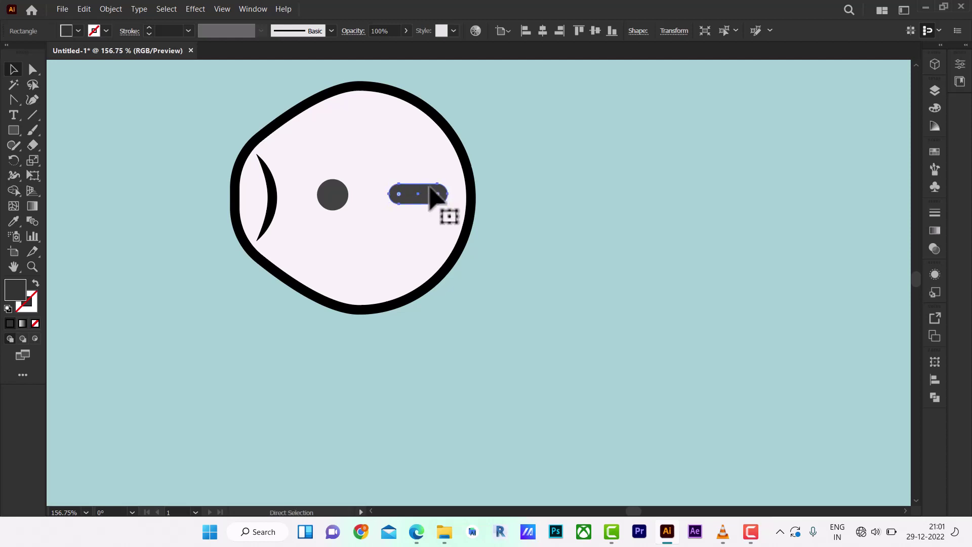
key(ctrl+0)
click(479, 251)
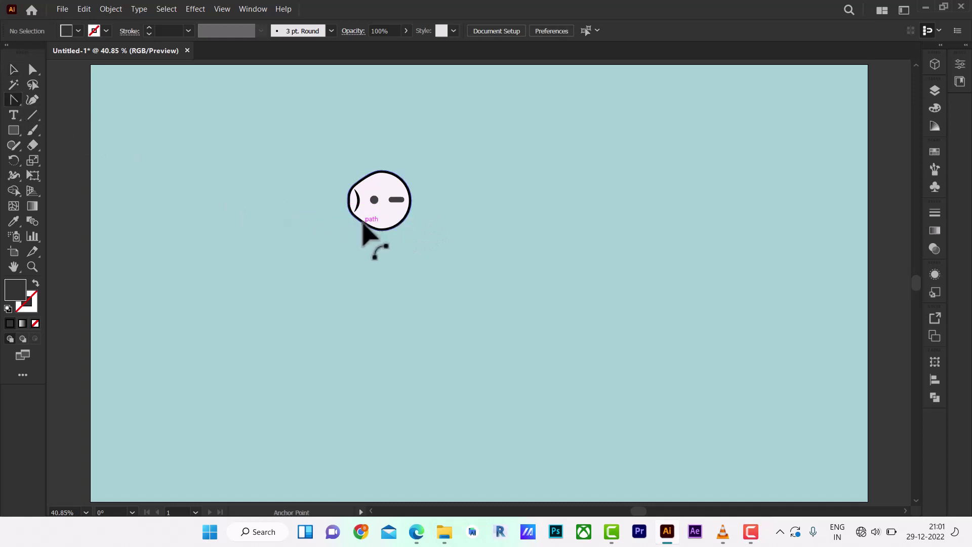
- Try adjusting the circle's top anchor, then undo the change
click(382, 226)
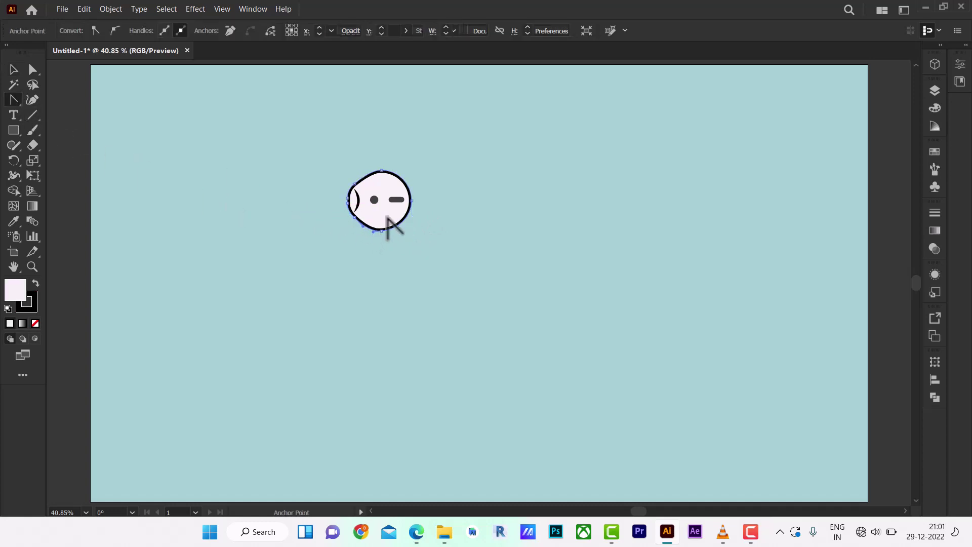
click(364, 175)
click(364, 176)
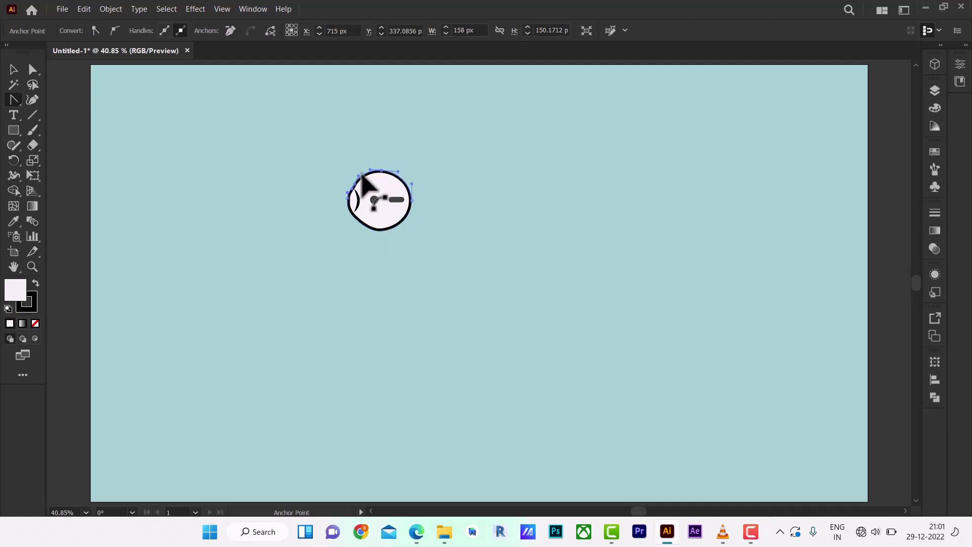
click(362, 174)
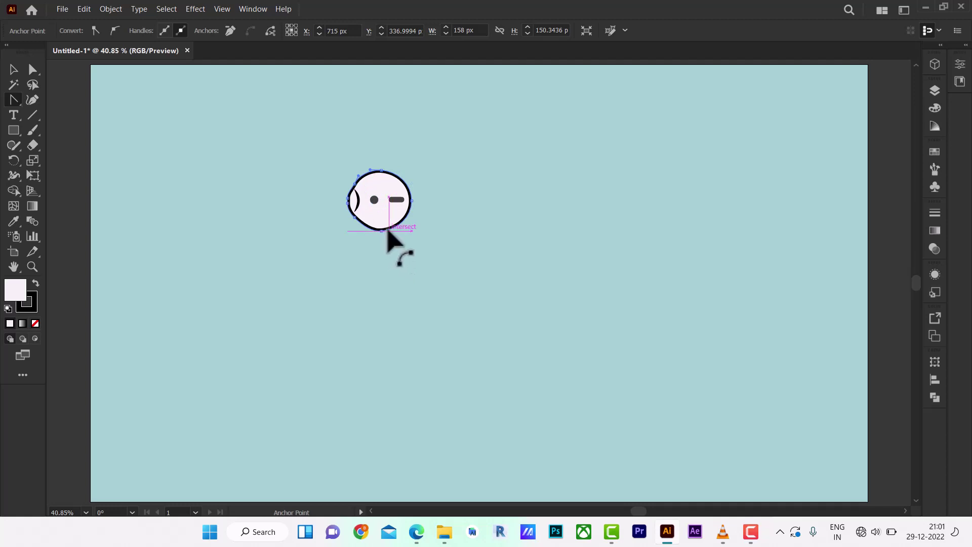
key(ctrl+z)
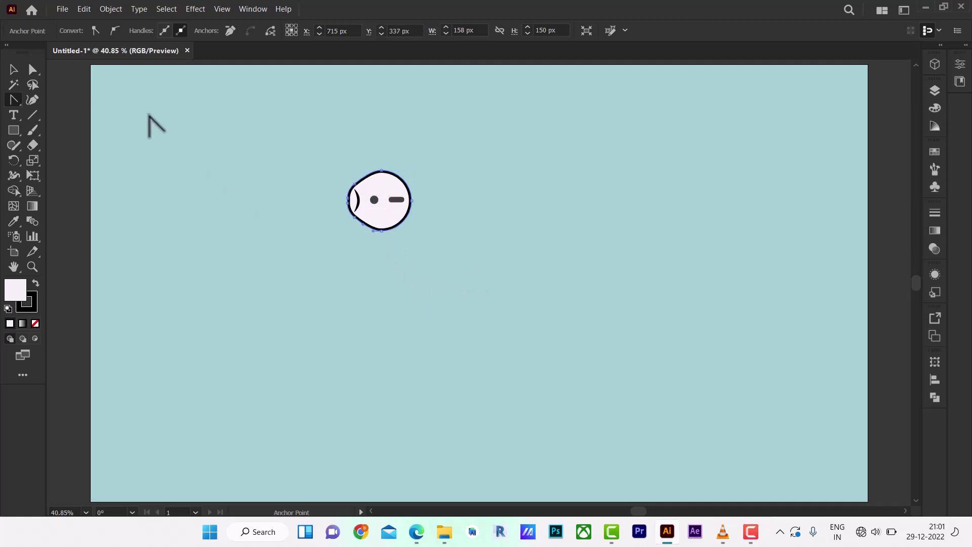
click(14, 71)
click(256, 260)
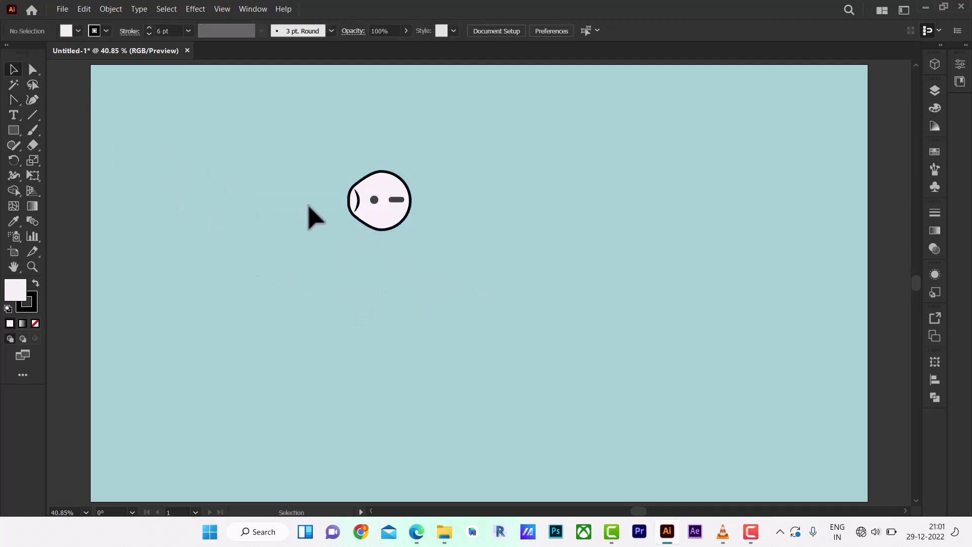
- Drag the head outline's bottom anchor slightly downward to reshape its bottom
click(31, 71)
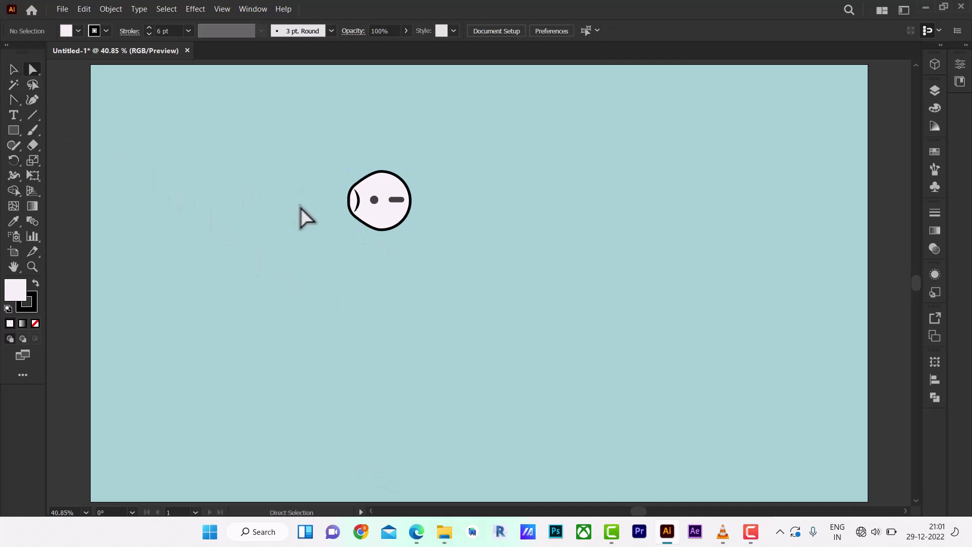
click(383, 231)
click(382, 233)
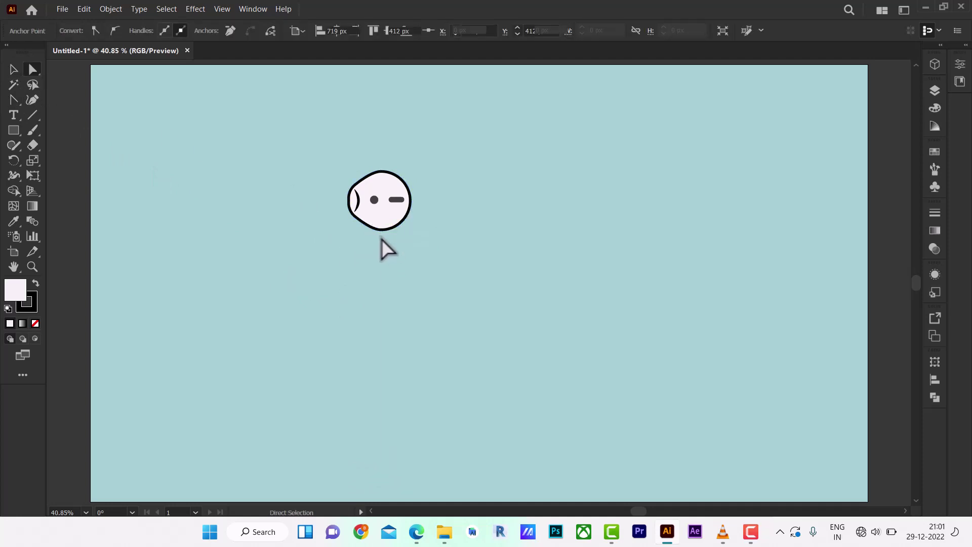
click(382, 232)
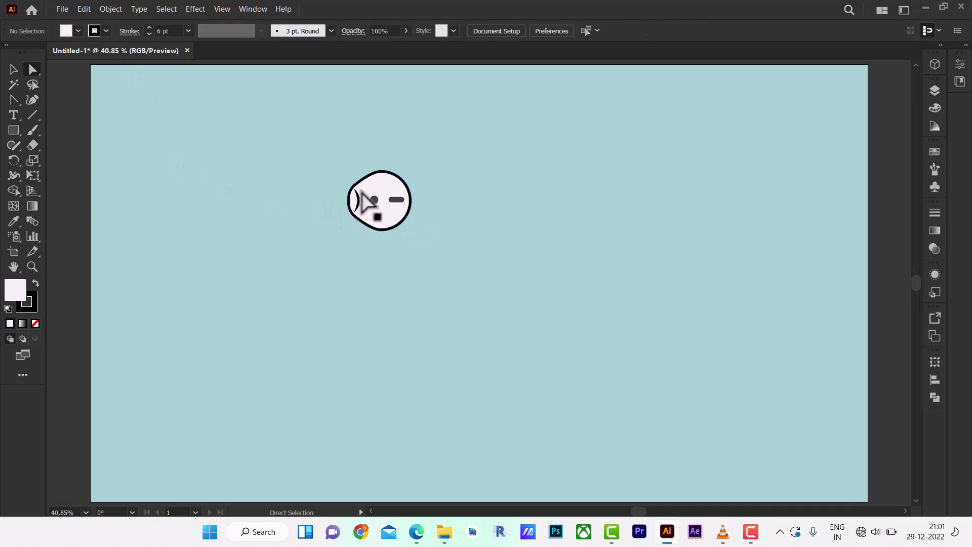
mouse_move(420, 189)
mouse_down()
mouse_move(325, 165)
mouse_move(367, 175)
mouse_up()
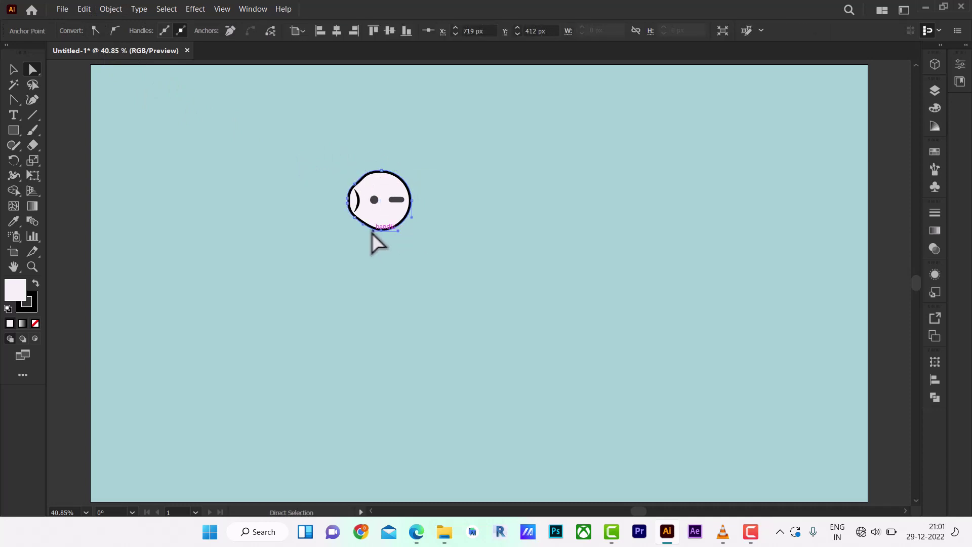
drag(367, 231, 366, 234)
key(ctrl)
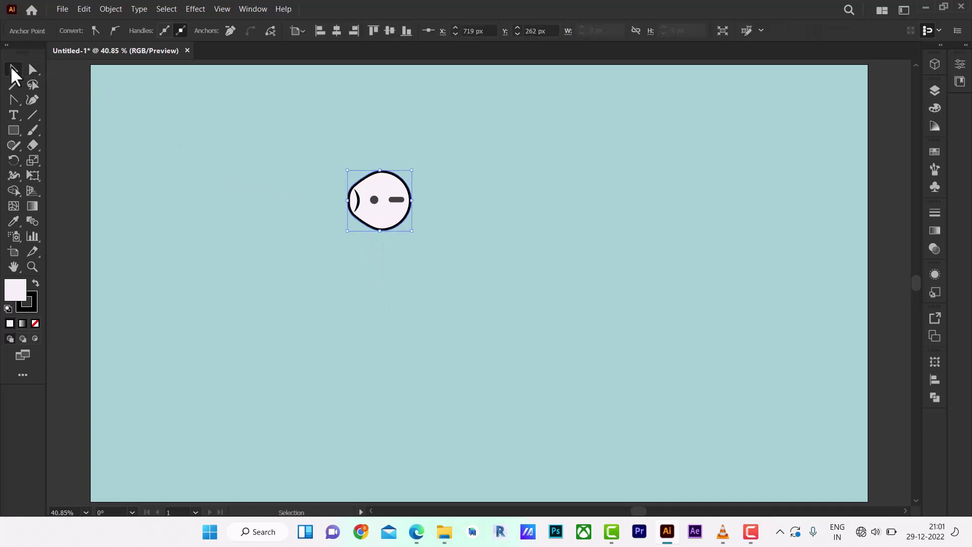
click(203, 173)
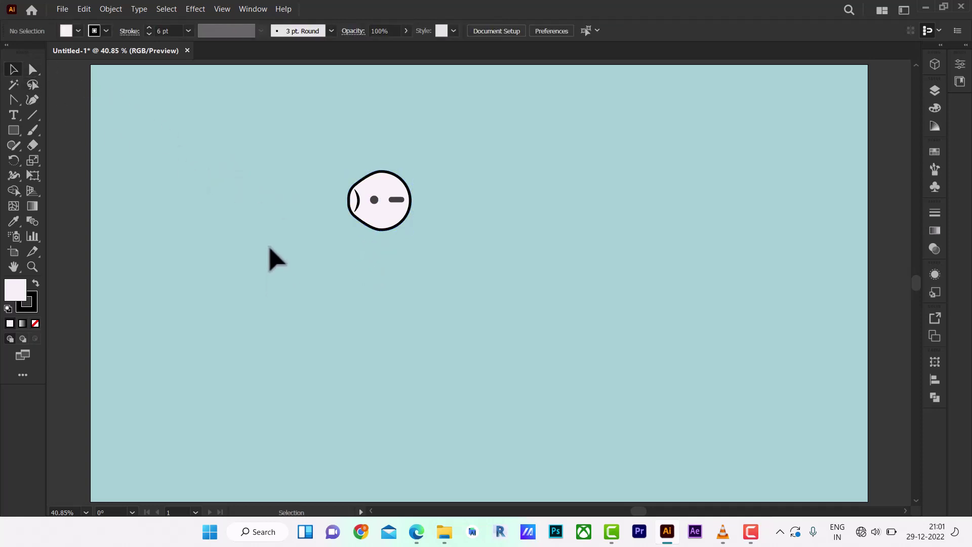
- Nudge the ear arc, eye dot and eye dash into position inside the head
mouse_move(358, 201)
mouse_down()
mouse_move(395, 200)
mouse_move(402, 215)
mouse_move(395, 201)
mouse_up()
click(309, 259)
click(268, 275)
click(434, 217)
click(470, 213)
- Select all the head's parts and apply Vertical Align Center
drag(300, 171, 486, 273)
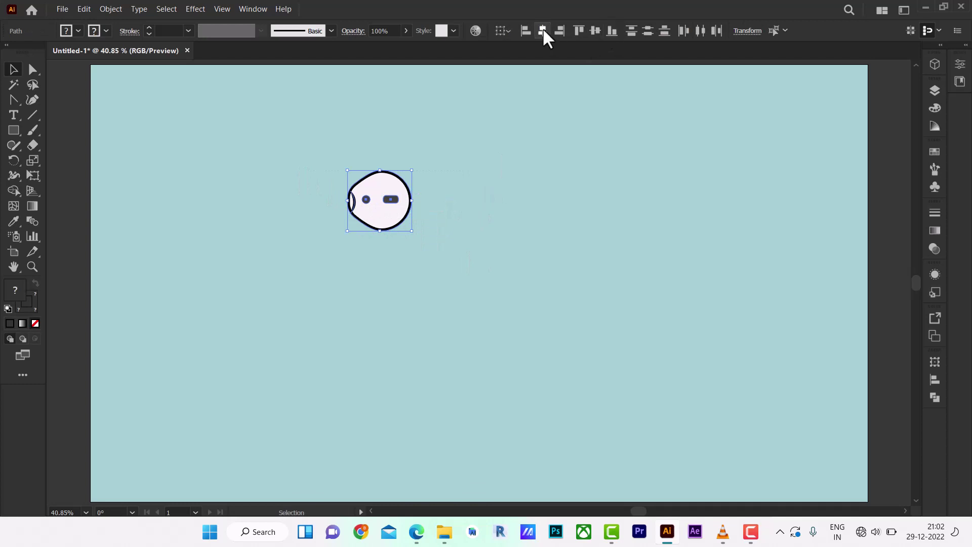
click(595, 30)
click(543, 113)
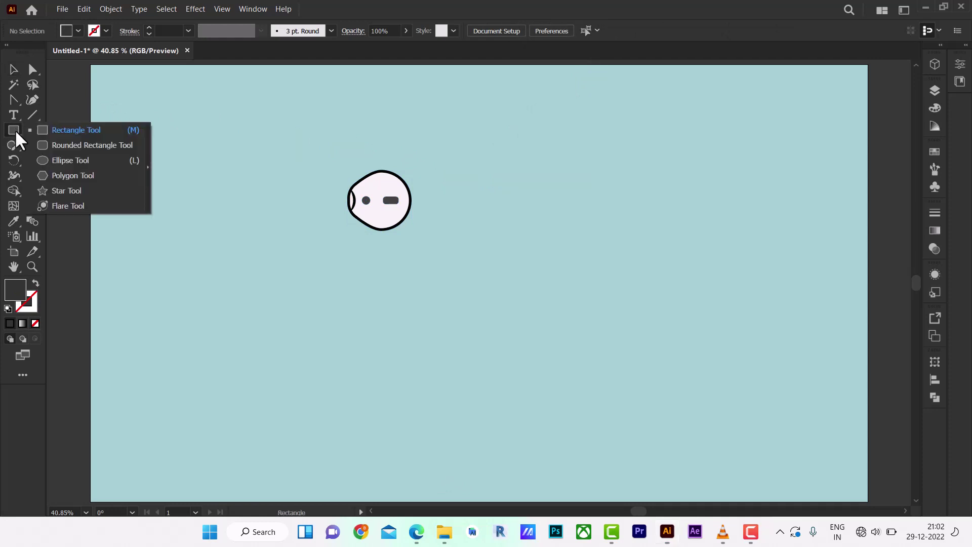
- Draw a tall thin rectangle right of the head with the head's white fill and black outline
drag(14, 130, 72, 129)
mouse_move(578, 173)
mouse_down()
mouse_move(595, 253)
mouse_move(585, 247)
mouse_up()
click(14, 208)
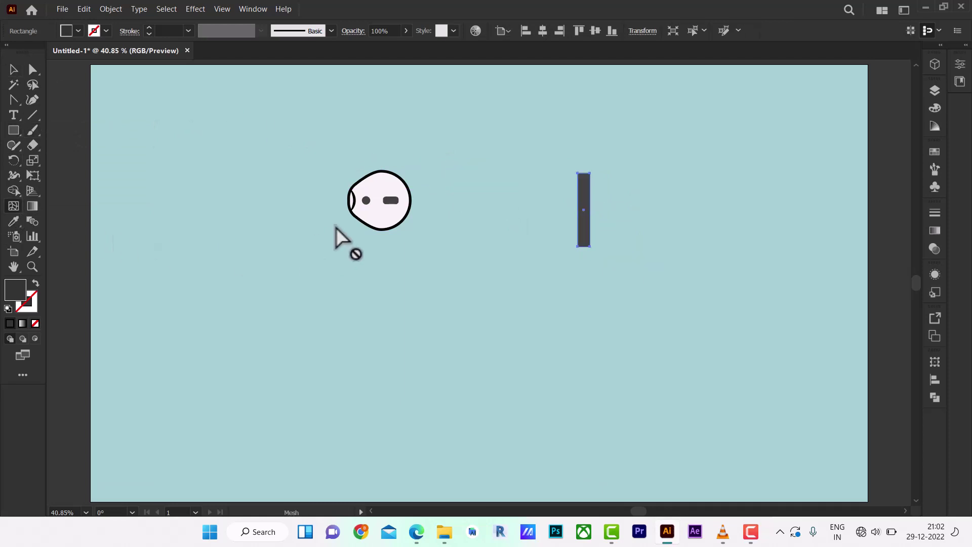
click(378, 189)
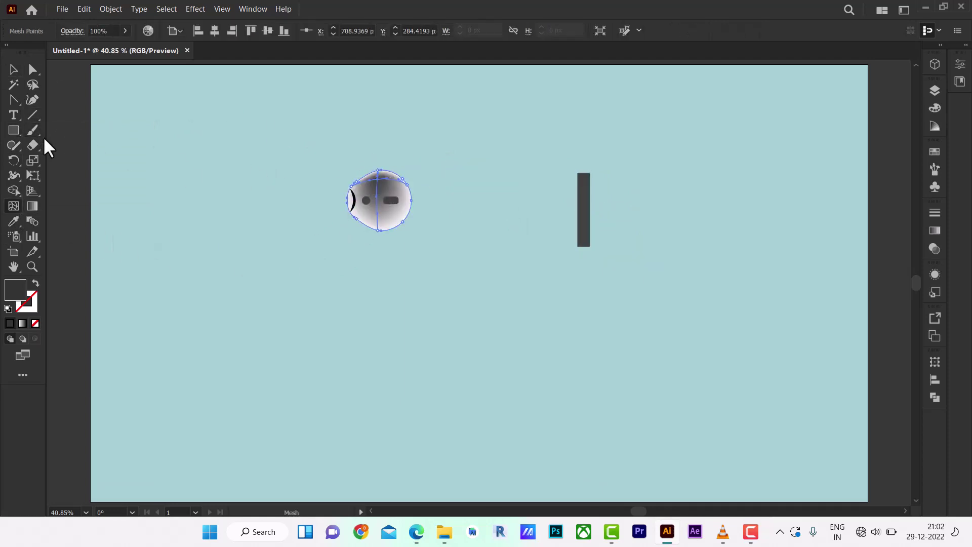
key(ctrl+z)
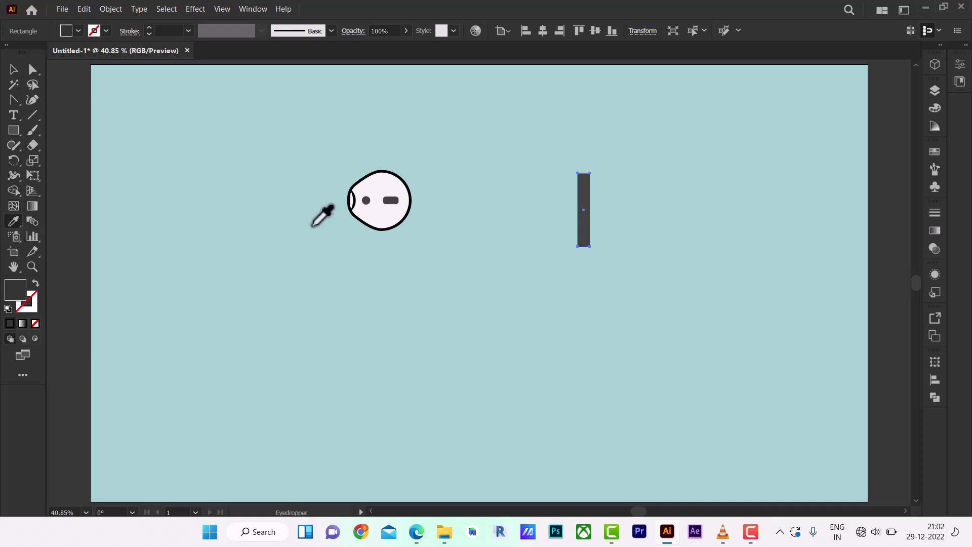
click(385, 185)
- Move the rectangle under the earbud head as a stem and send it to the back
click(11, 71)
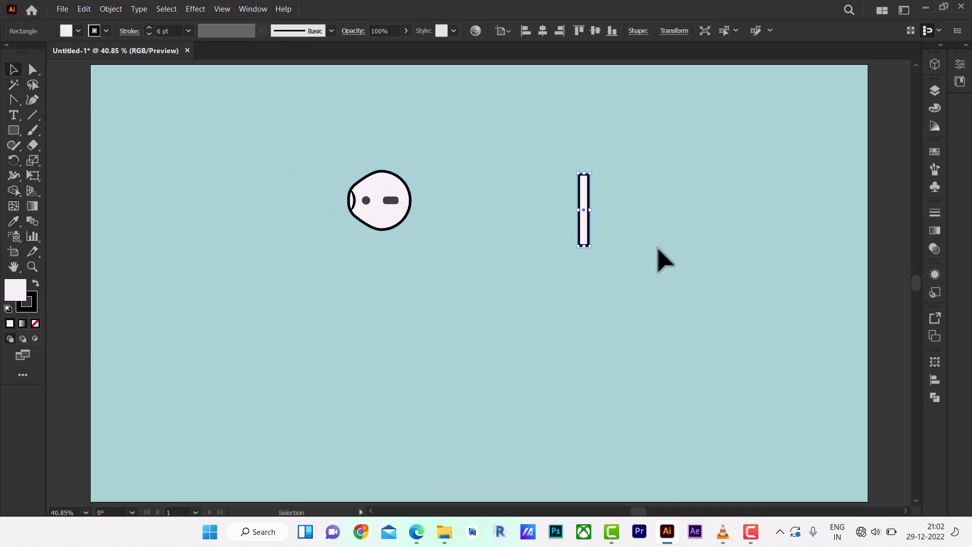
click(623, 234)
mouse_move(583, 226)
mouse_down()
mouse_move(408, 269)
mouse_move(390, 263)
mouse_up()
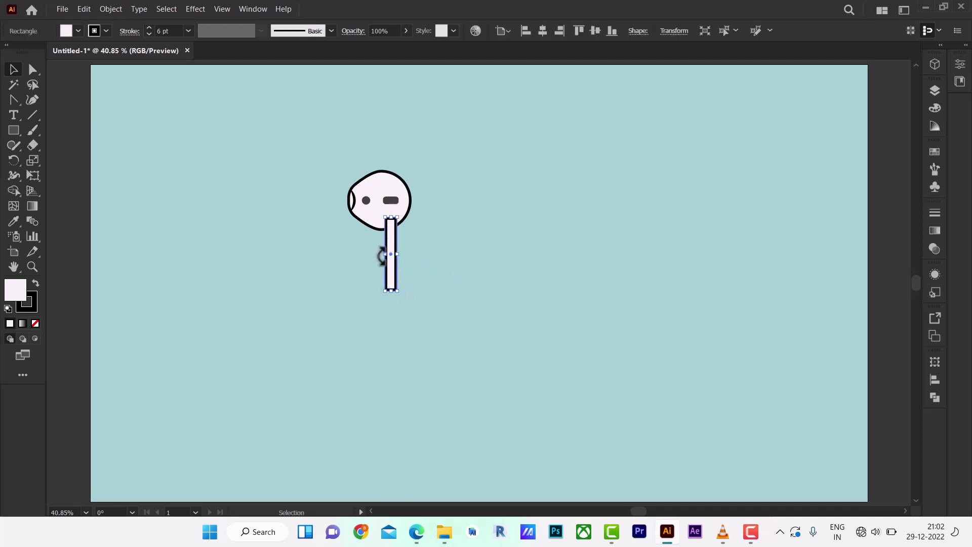
click(110, 7)
mouse_move(163, 22)
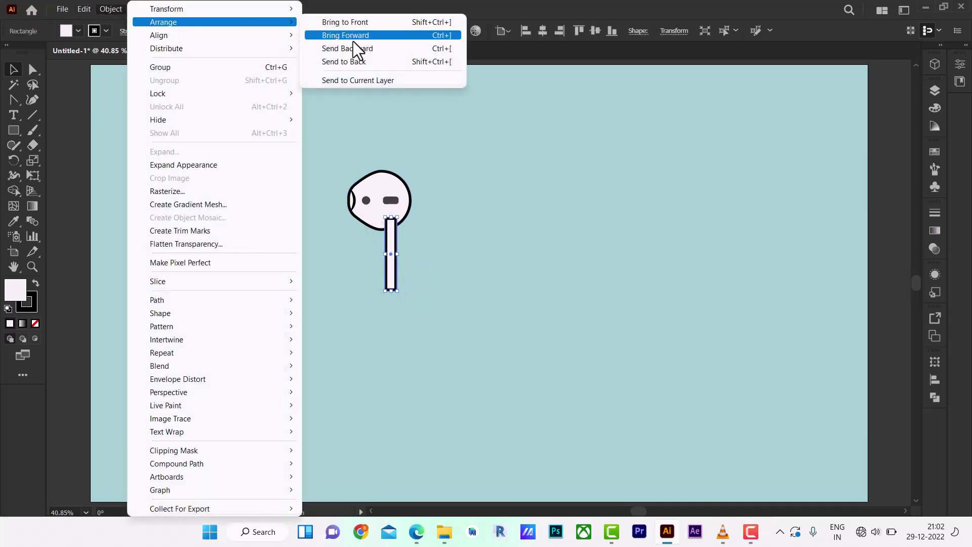
click(361, 61)
click(476, 268)
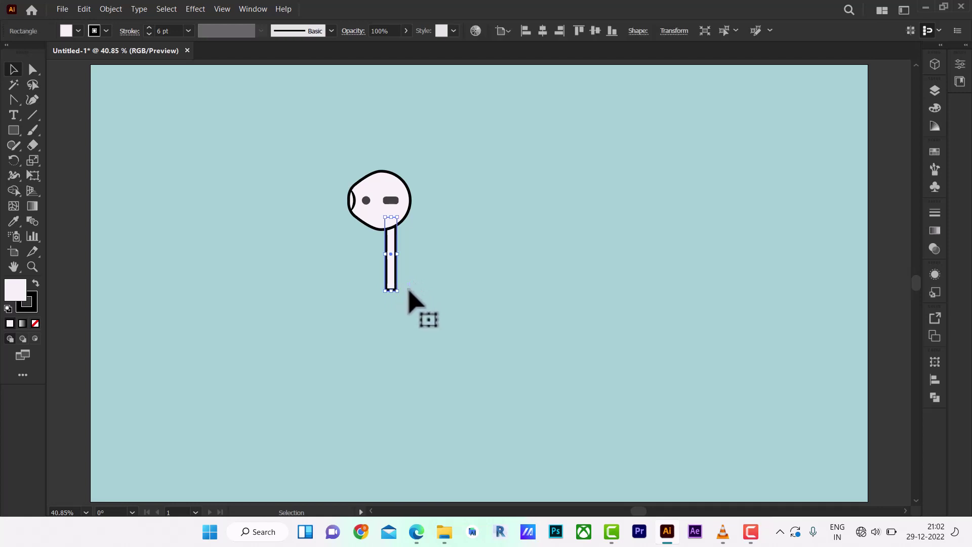
- Round the stem's bottom corners with the Live Corner widgets, then fit the artboard in view
key(z)
drag(386, 278, 404, 324)
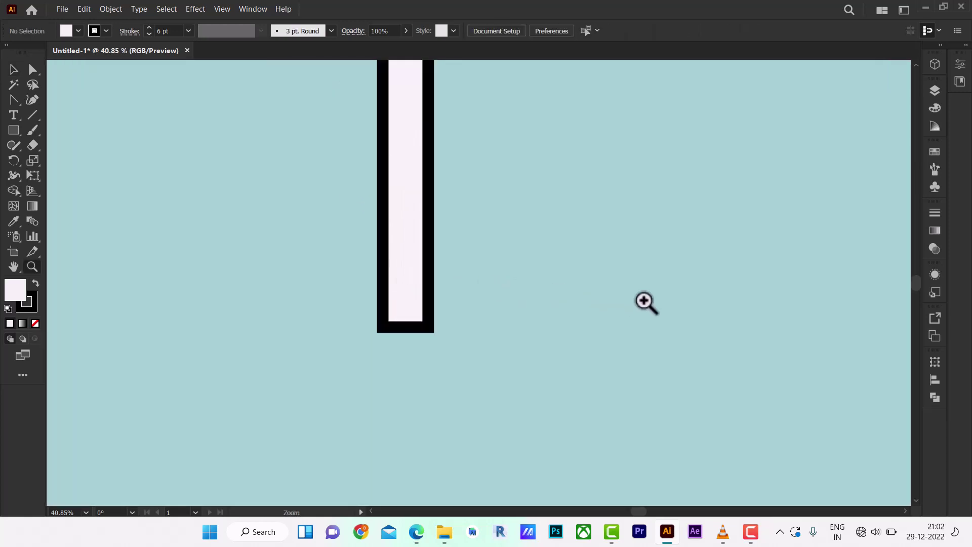
key(v)
click(441, 344)
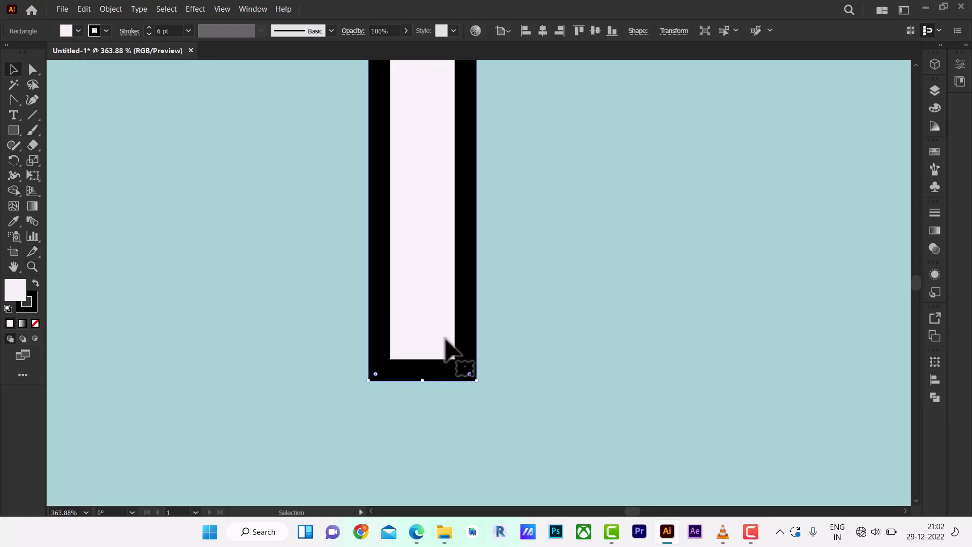
drag(468, 373, 456, 333)
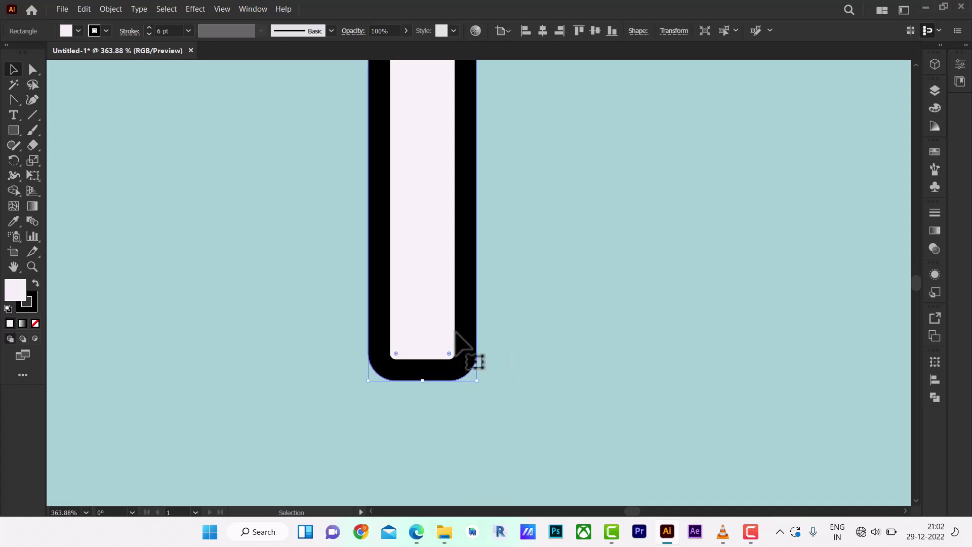
key(ctrl+0)
click(471, 363)
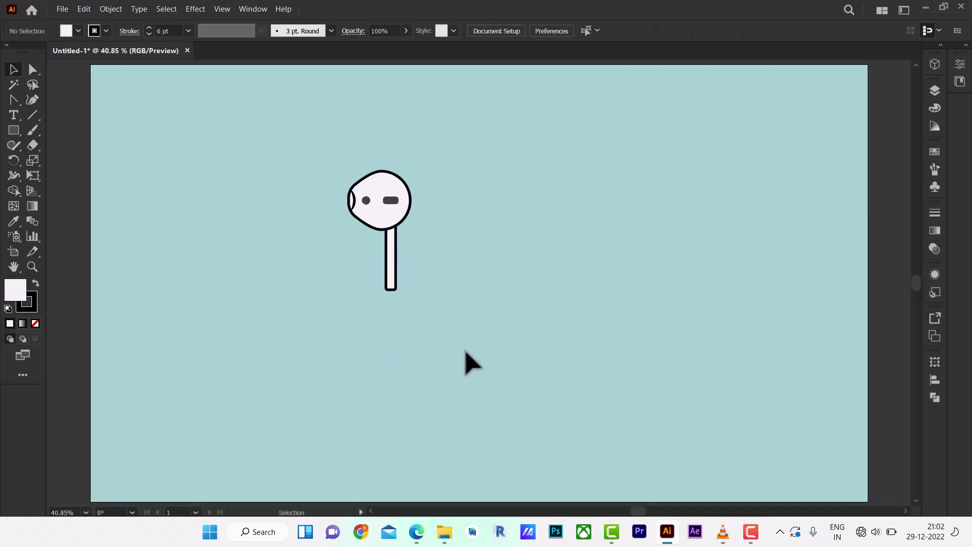
- Raise the stem so it starts inside the head and widen it slightly on both sides
drag(390, 272, 394, 261)
click(443, 267)
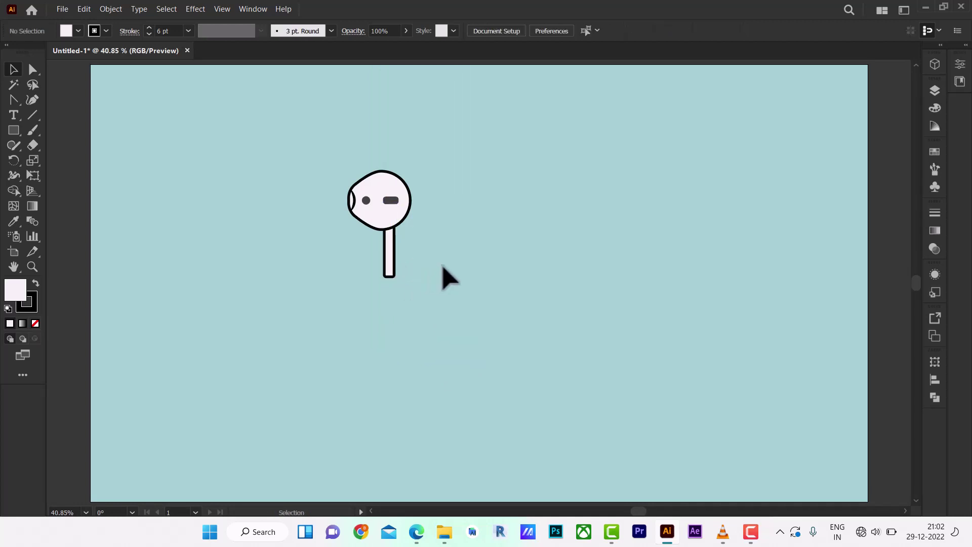
click(390, 261)
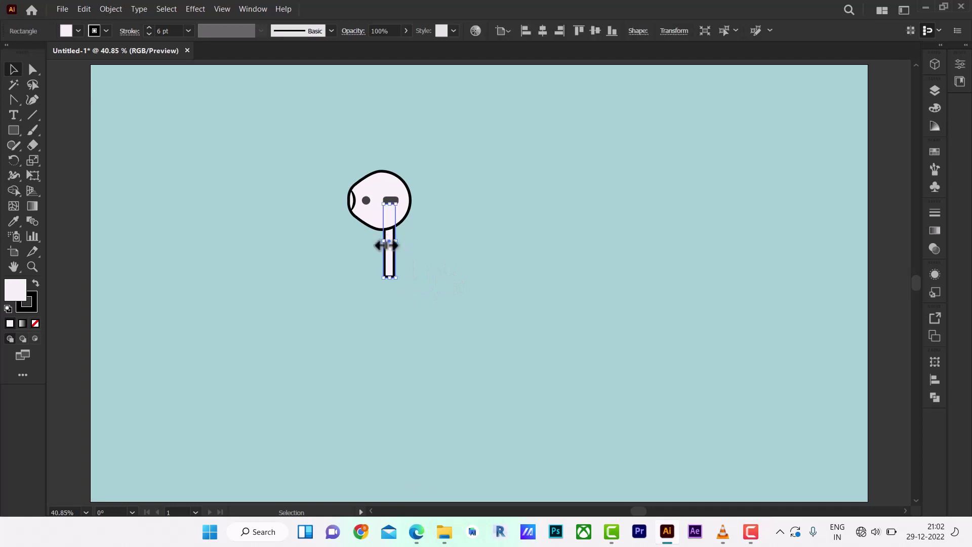
drag(386, 245, 384, 245)
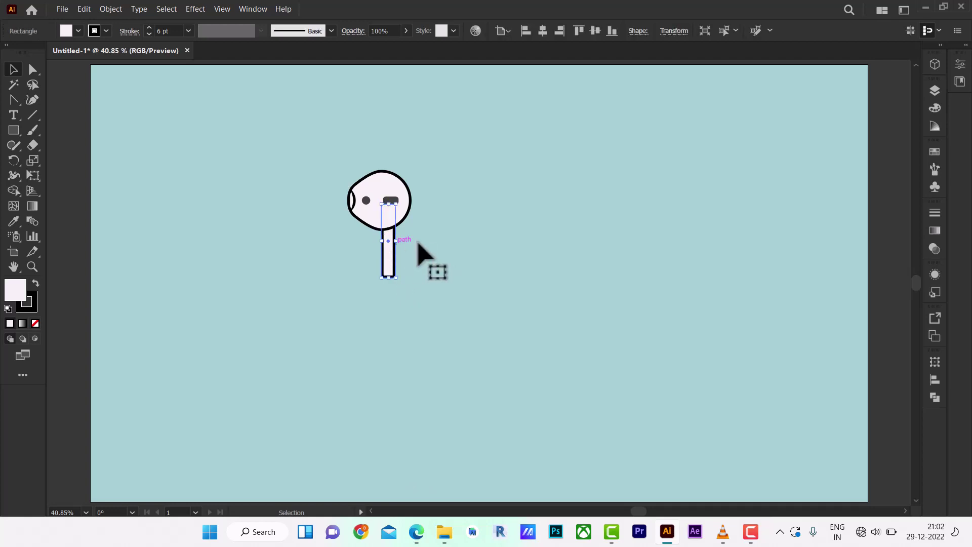
click(435, 271)
click(386, 250)
drag(397, 242, 399, 243)
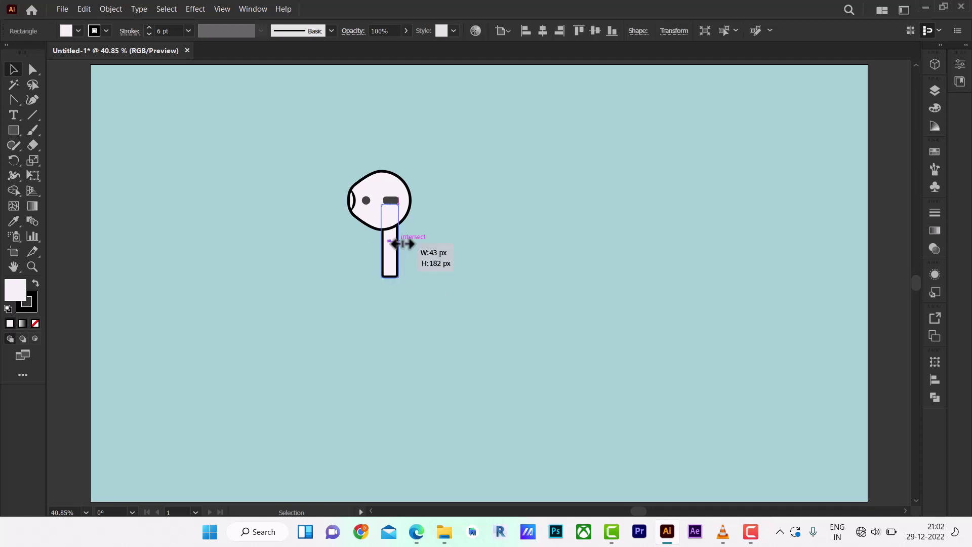
click(415, 263)
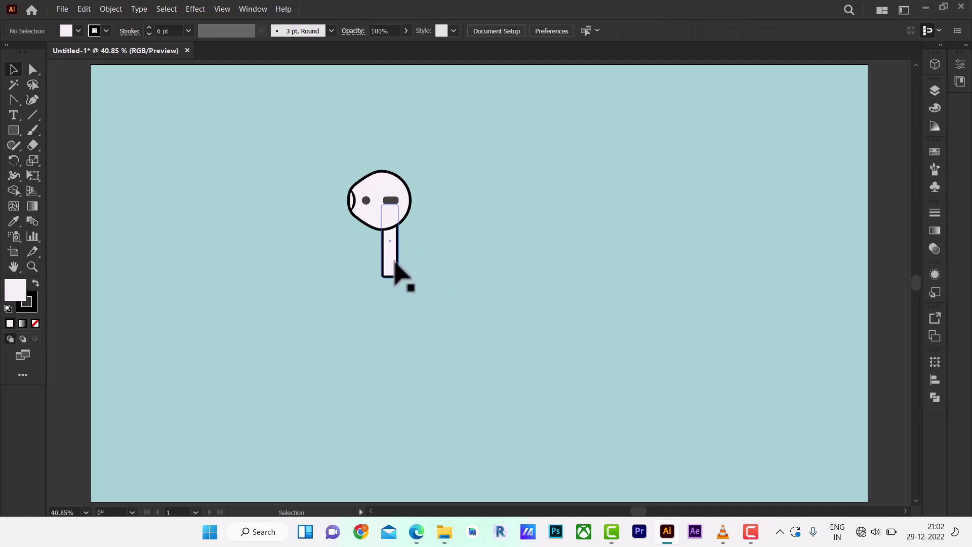
click(393, 257)
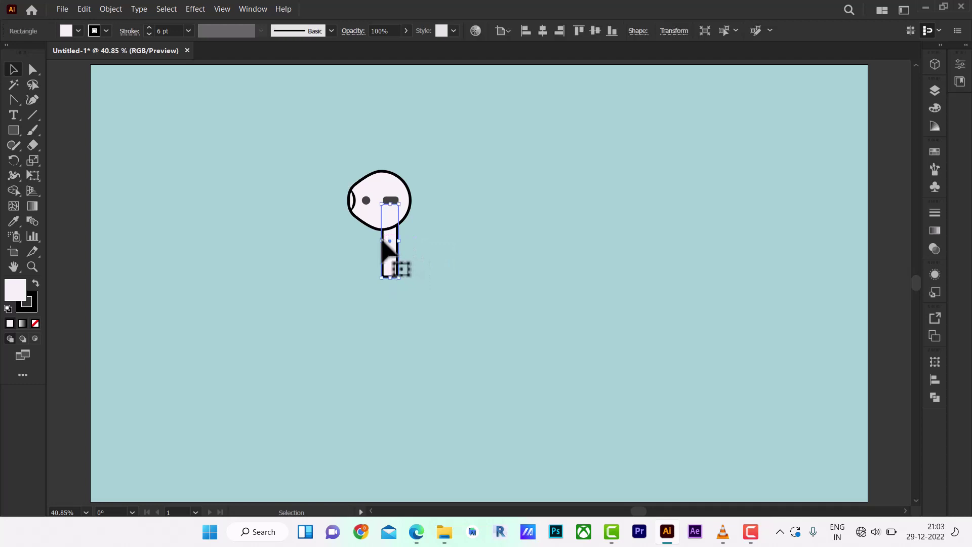
click(412, 251)
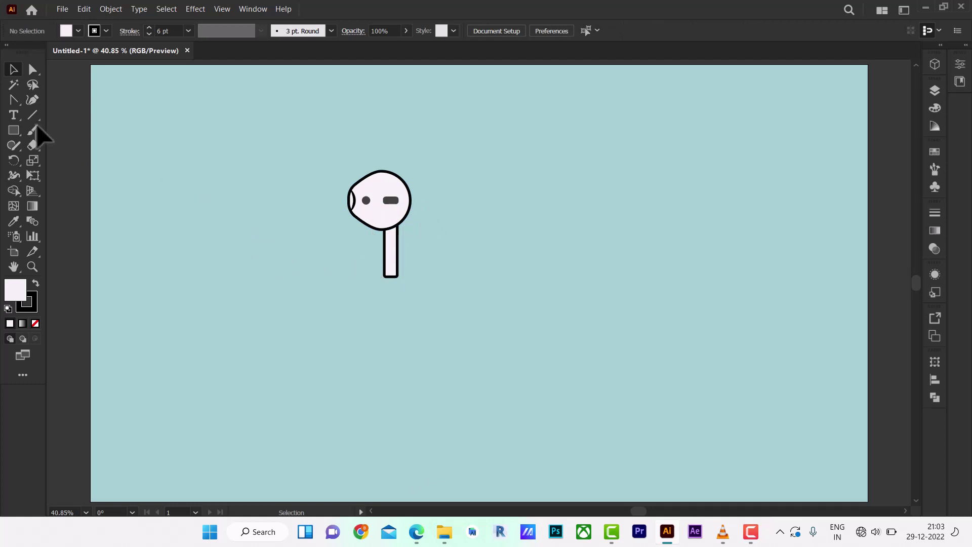
- Draw a dome-shaped highlight near the head's top with the Pen, with no outline
click(13, 100)
drag(11, 99, 85, 104)
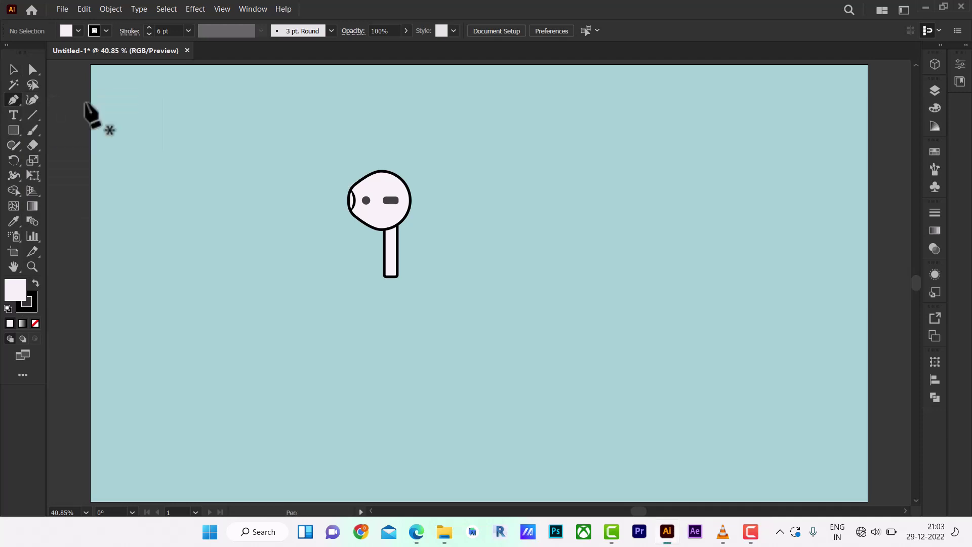
click(361, 189)
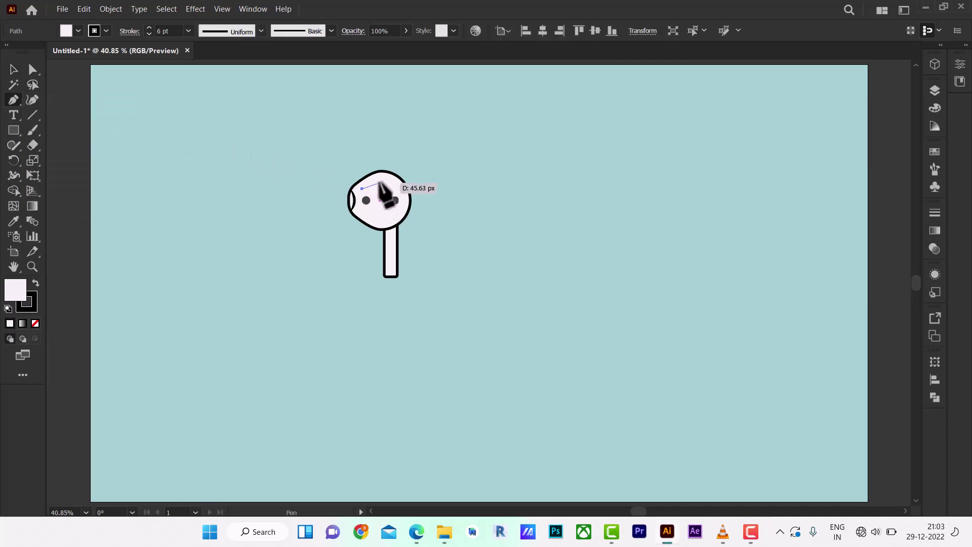
drag(385, 181, 364, 183)
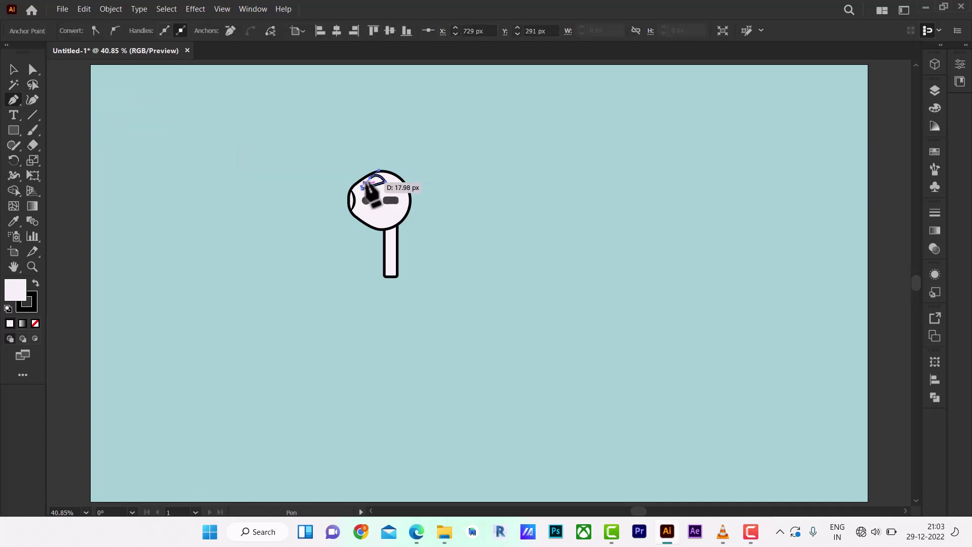
click(362, 188)
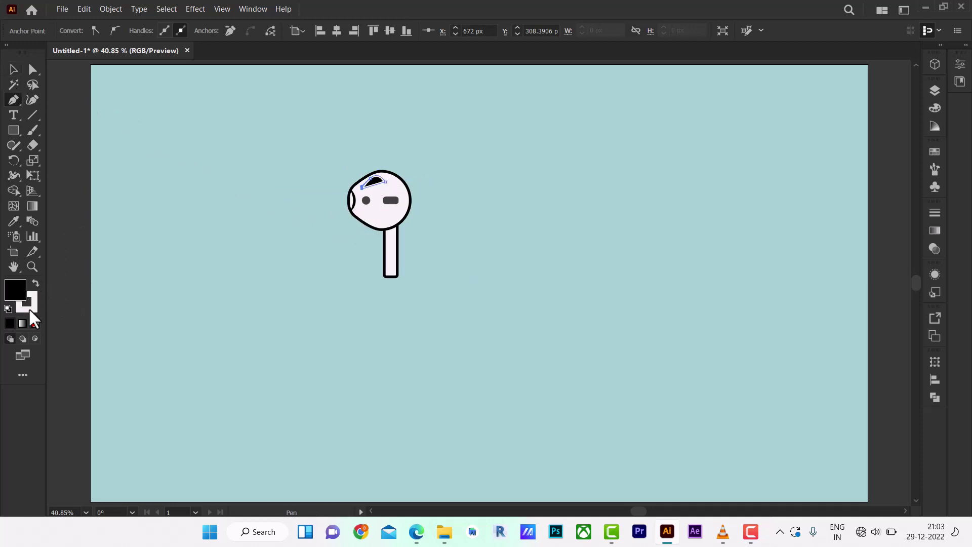
click(35, 324)
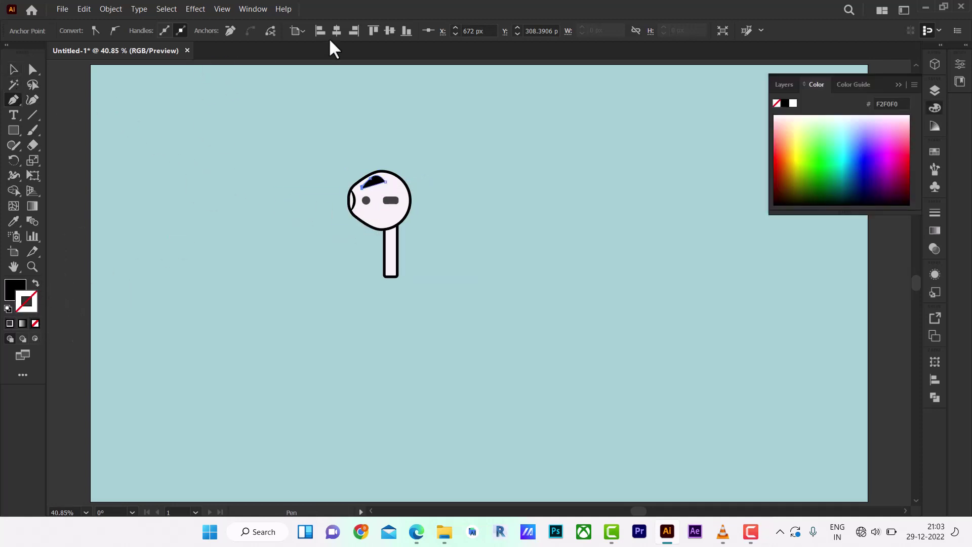
- Fade the head's highlight to about 26% opacity and drag a copy of the head right
key(v)
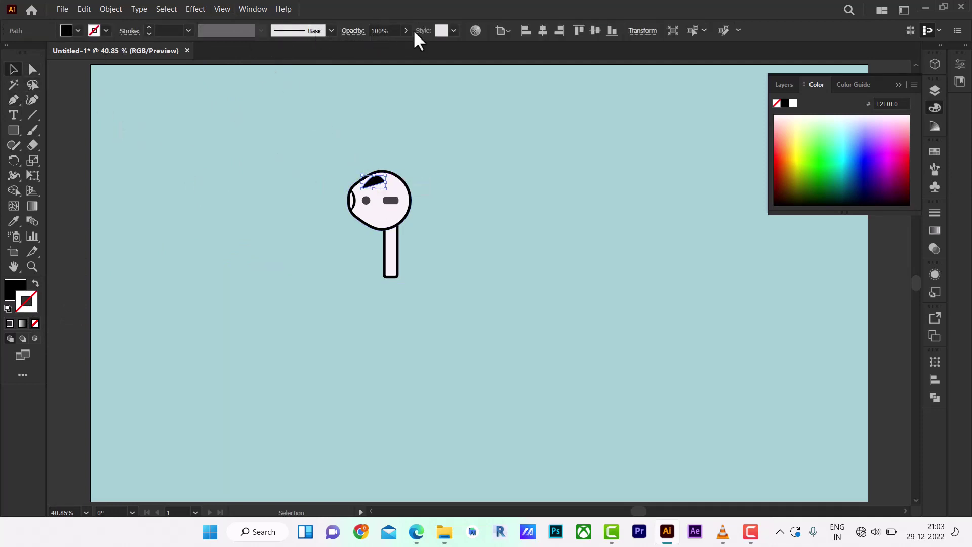
drag(362, 46, 371, 46)
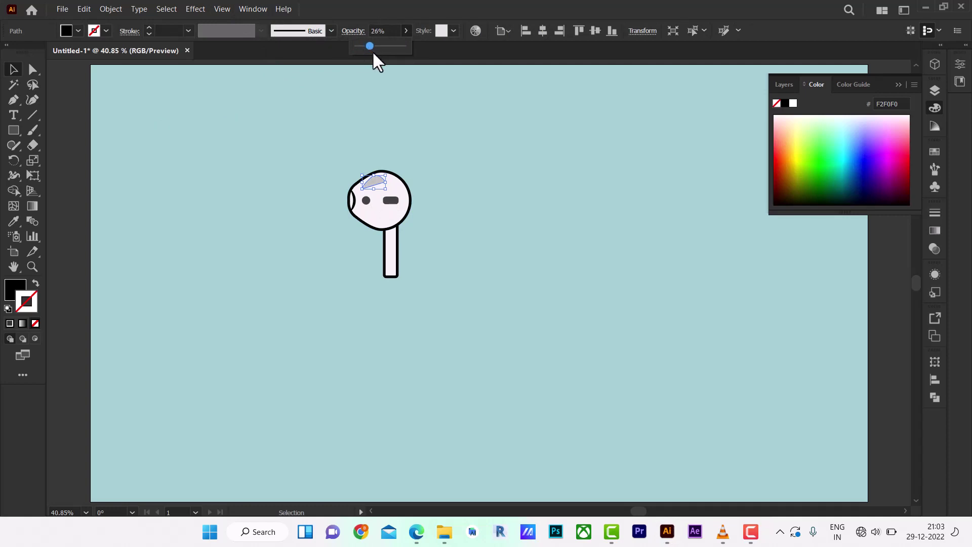
click(462, 178)
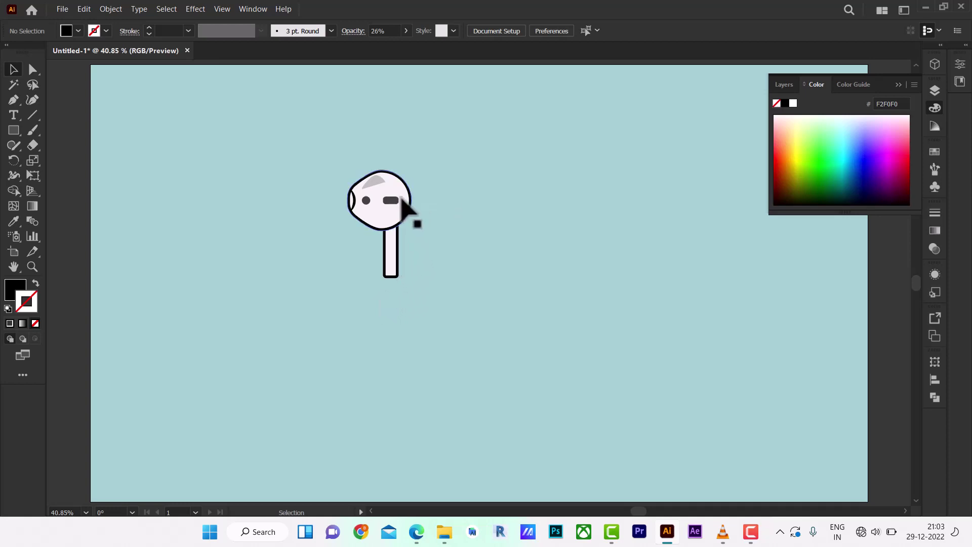
mouse_move(403, 199)
mouse_down()
mouse_move(541, 197)
mouse_move(513, 194)
mouse_up()
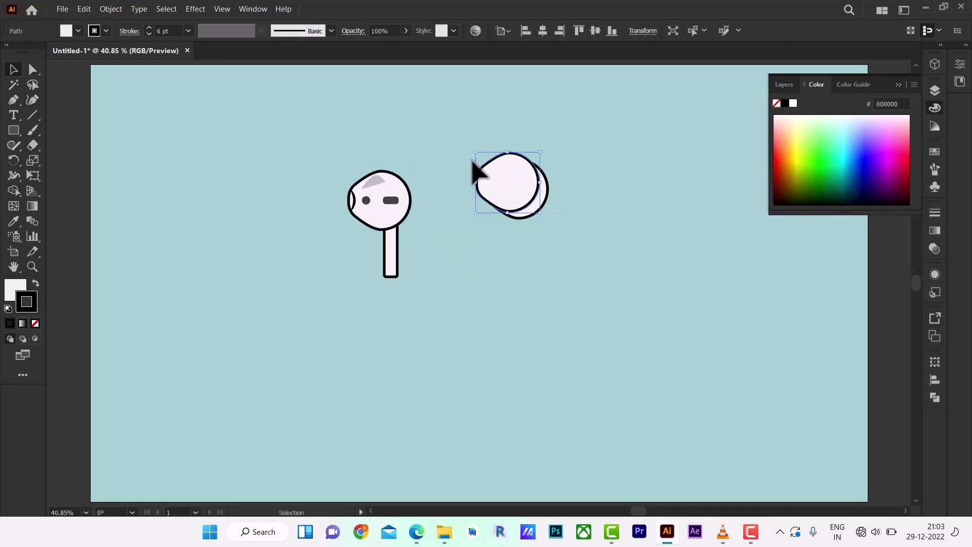
- Shape Builder away the overlap of the head copies to leave a crescent, filled black
click(14, 190)
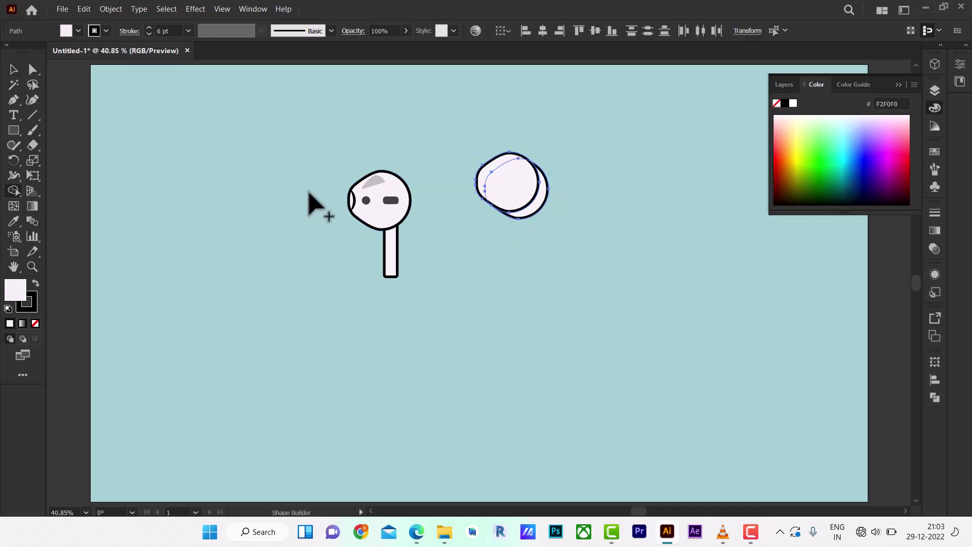
alt+click(506, 188)
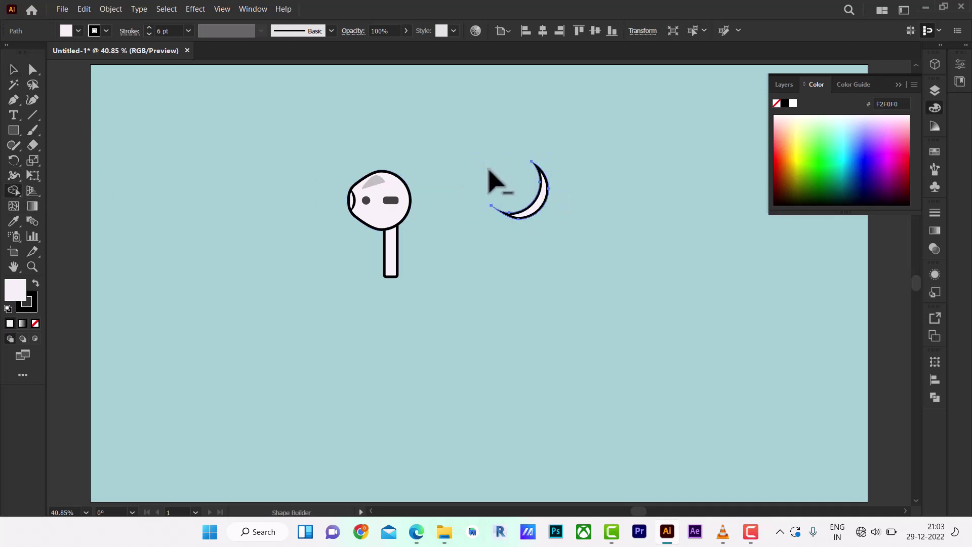
click(13, 71)
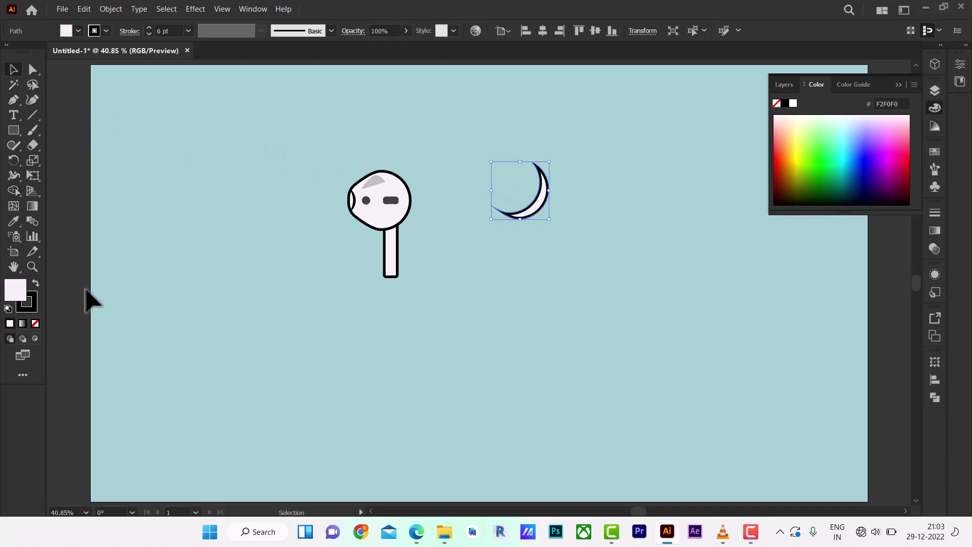
click(36, 285)
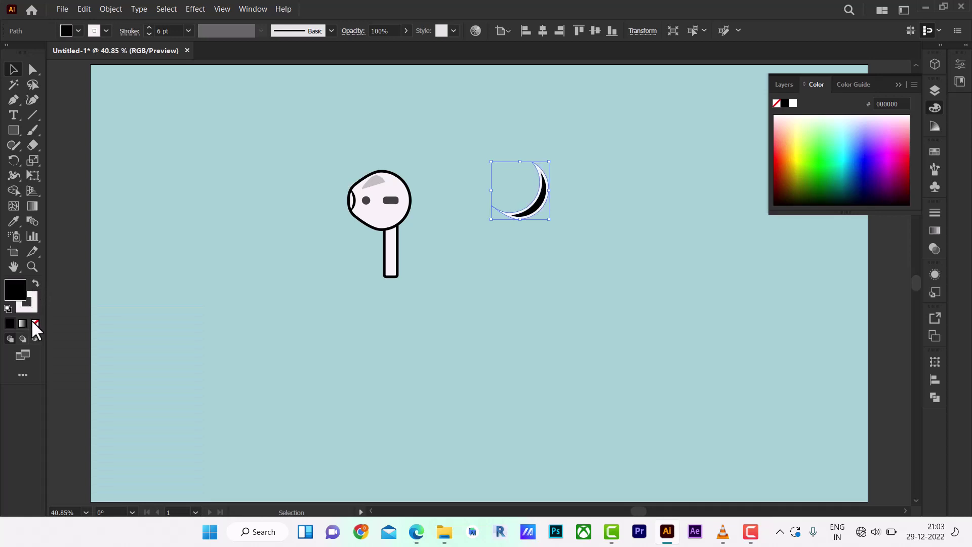
click(34, 323)
click(35, 285)
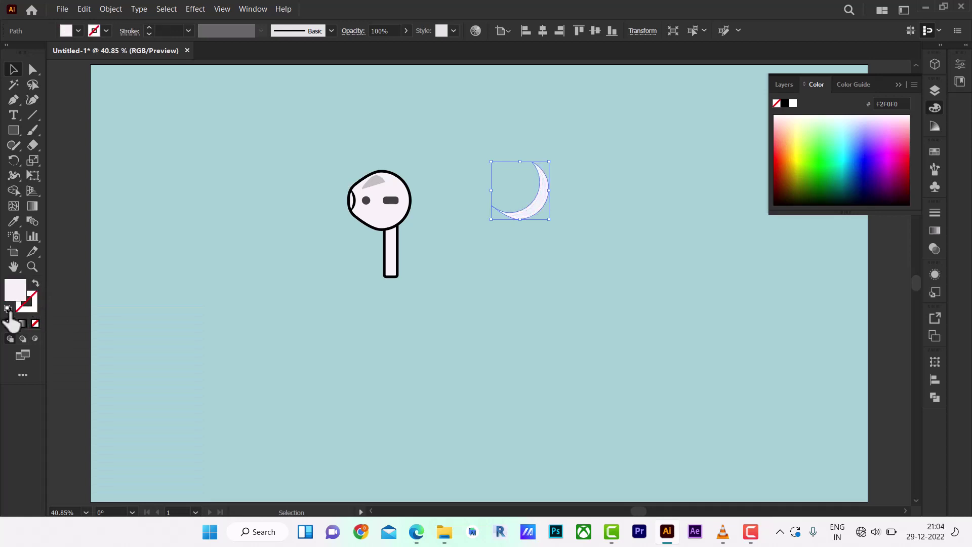
click(8, 309)
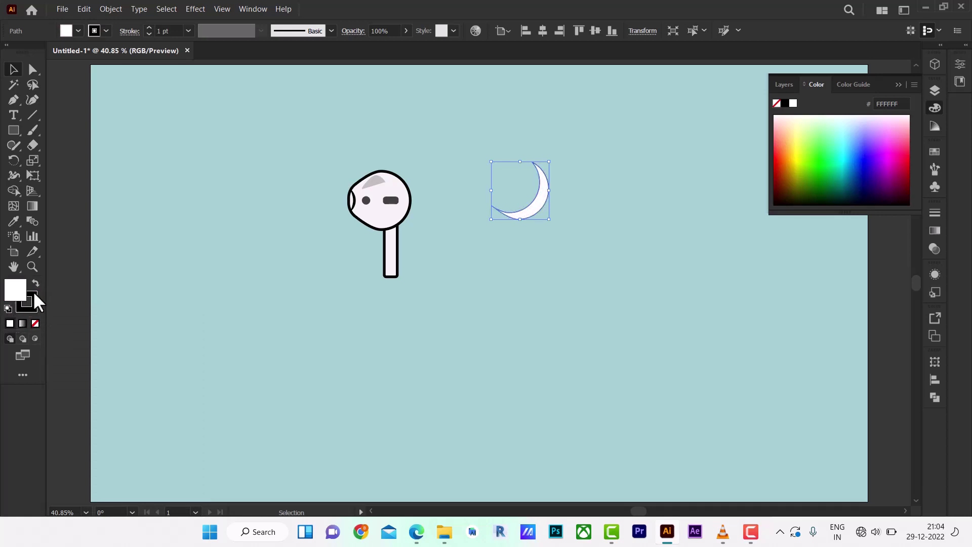
key(shift+x)
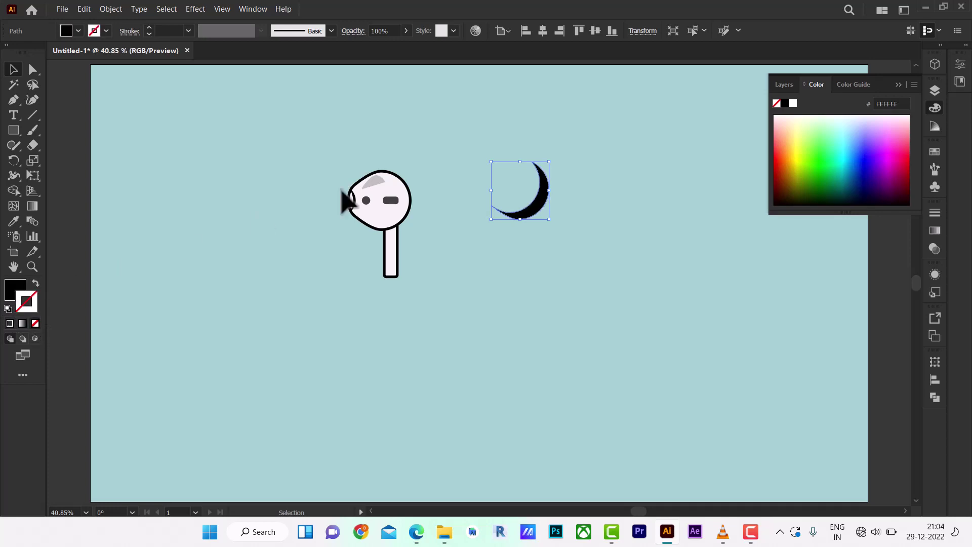
- Fade the crescent to about 17% opacity, fit it on the head's lower right edge, and copy the stem right
click(430, 94)
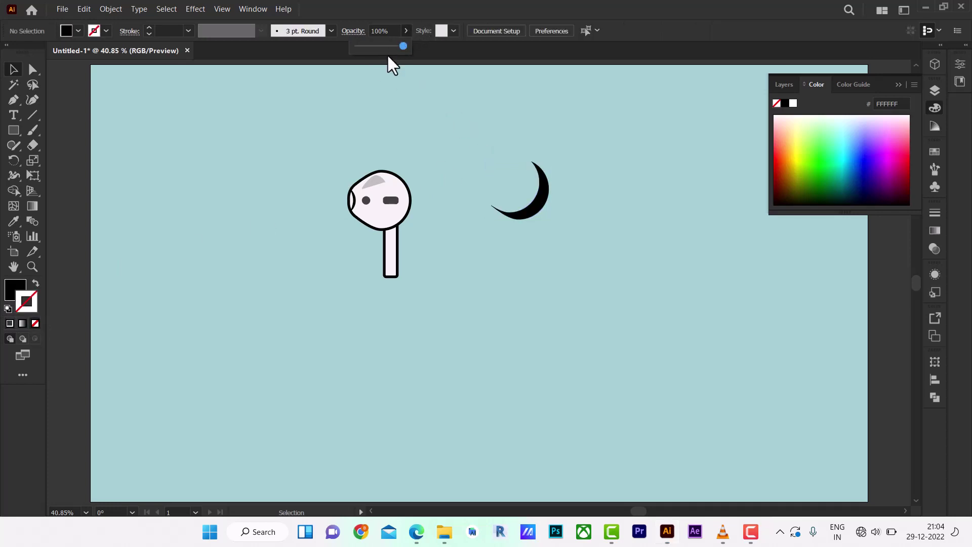
click(538, 202)
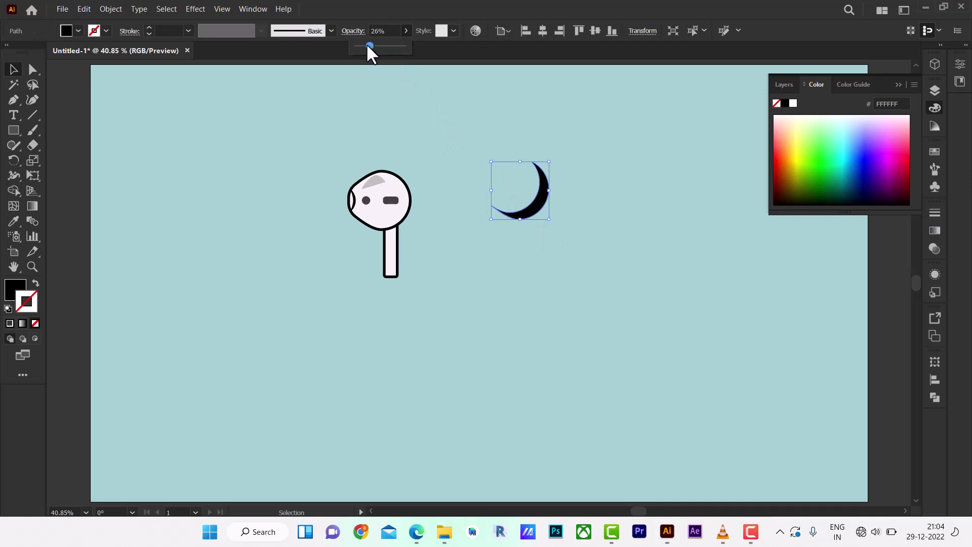
drag(369, 45, 363, 44)
click(560, 191)
mouse_move(493, 211)
mouse_down()
mouse_move(439, 232)
mouse_move(400, 213)
mouse_up()
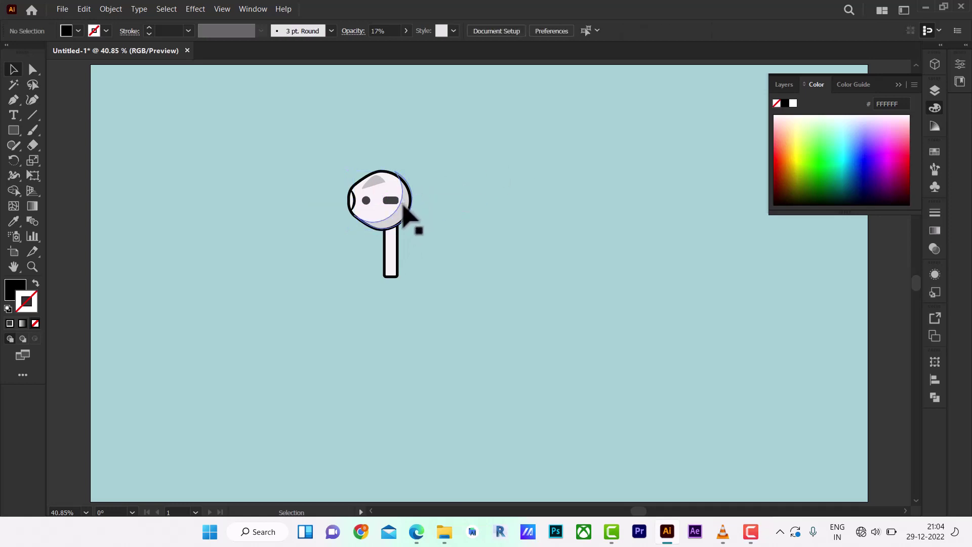
mouse_move(405, 210)
mouse_down()
mouse_move(408, 223)
mouse_move(399, 220)
mouse_up()
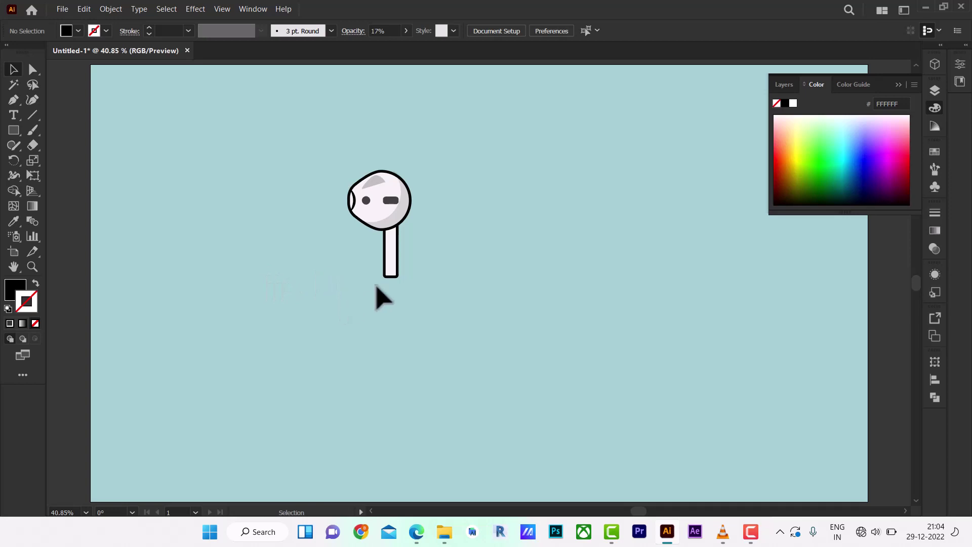
drag(408, 258, 487, 248)
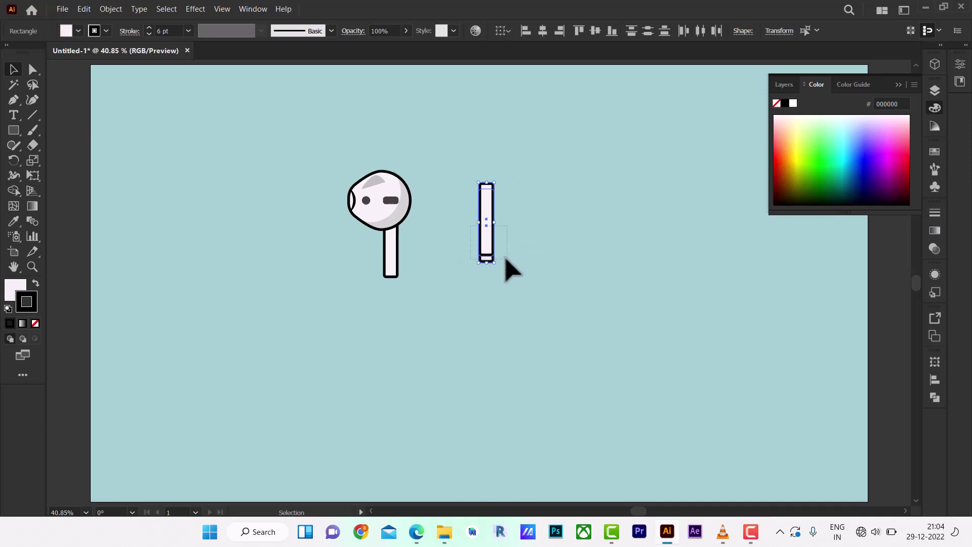
- Place a stem copy and a head copy to the right as a second earbud, then select both
drag(491, 251, 564, 256)
key(ctrl+shift+a)
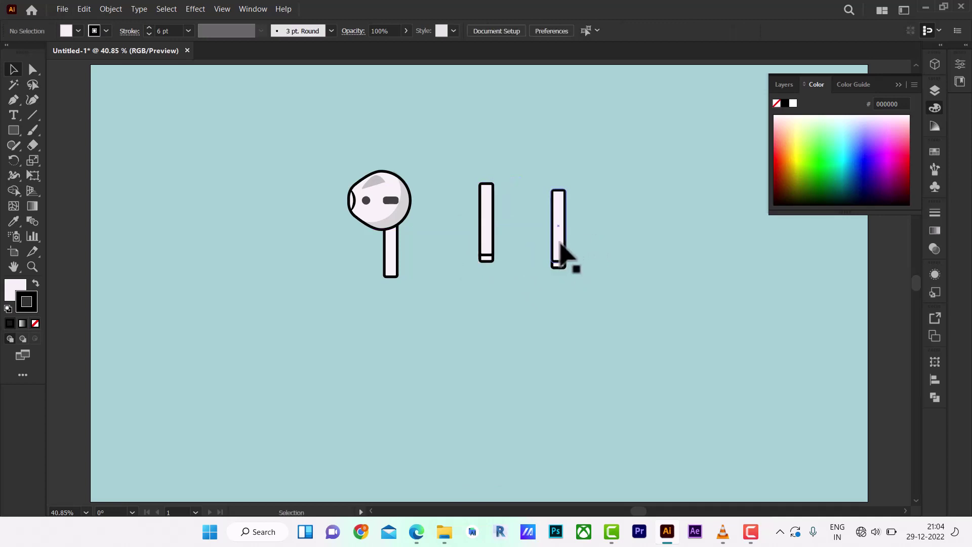
drag(562, 245, 617, 243)
click(637, 294)
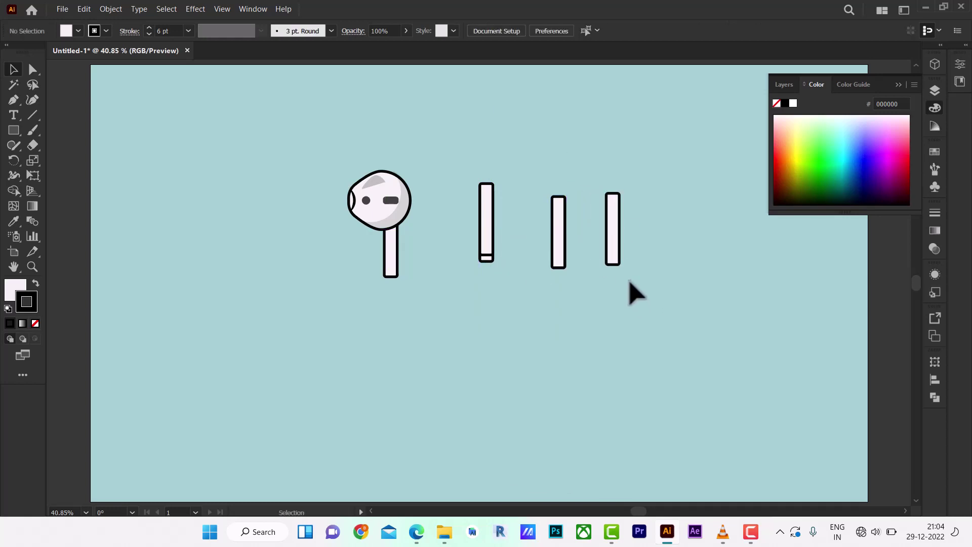
key(ctrl+z)
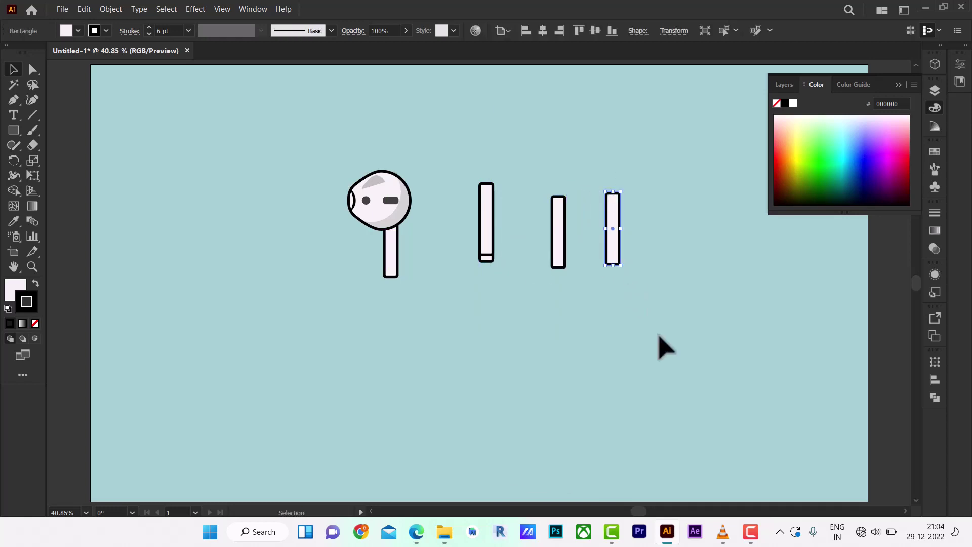
key(ctrl+z)
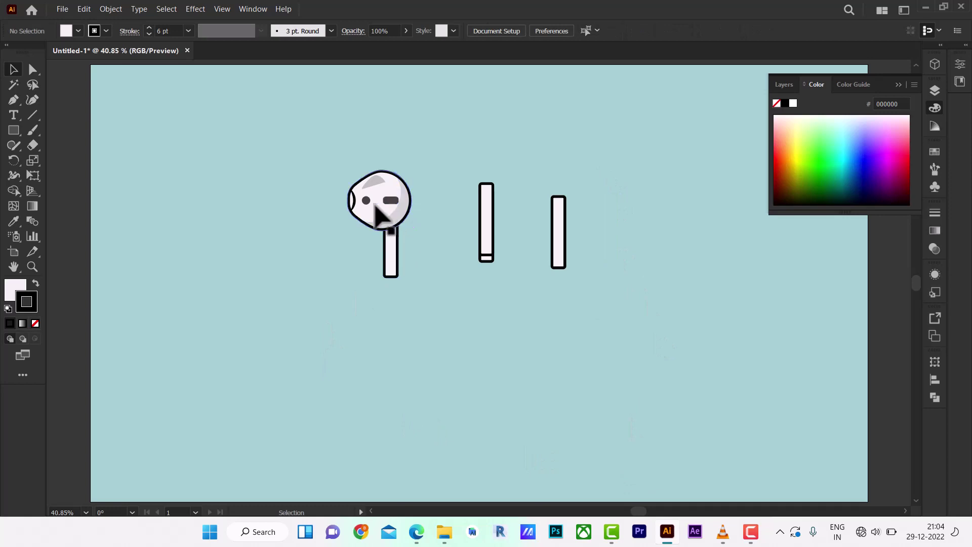
drag(376, 207, 541, 189)
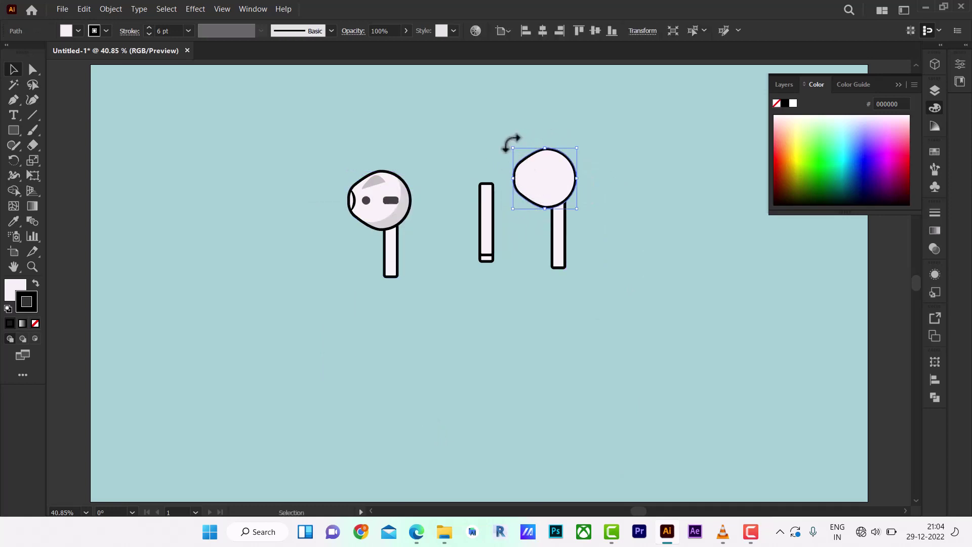
click(559, 238)
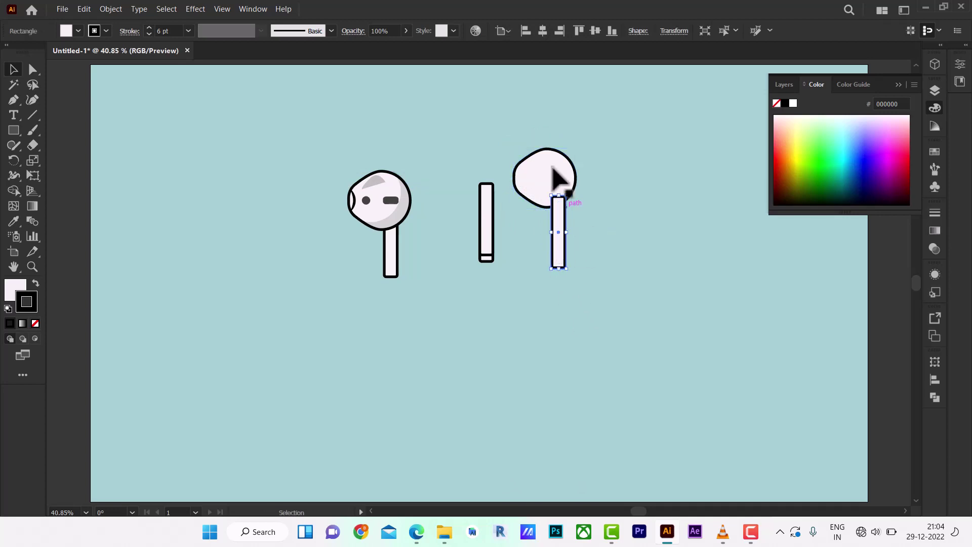
drag(512, 132, 608, 241)
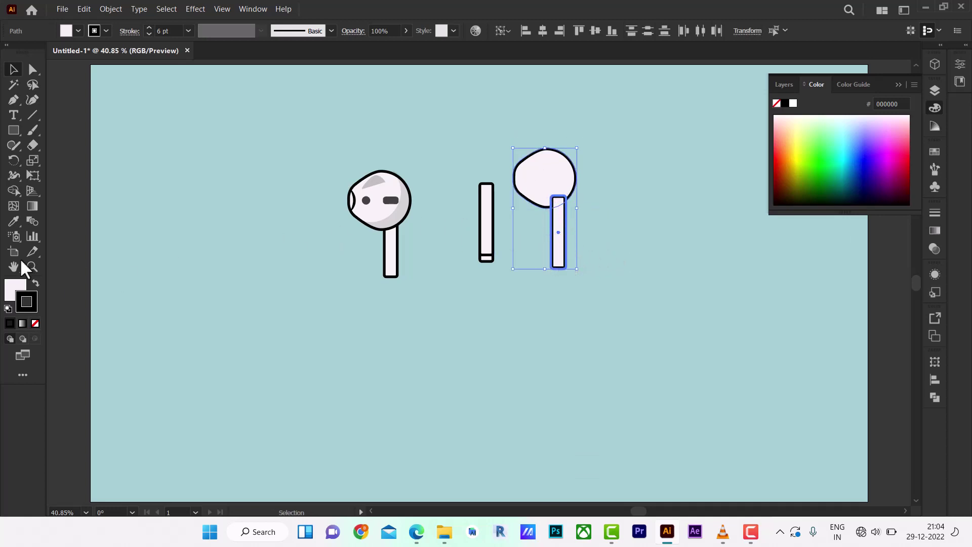
- Shape Builder away the right earbud's stem and most of its head, leaving a small piece
alt+click(558, 238)
alt+click(541, 206)
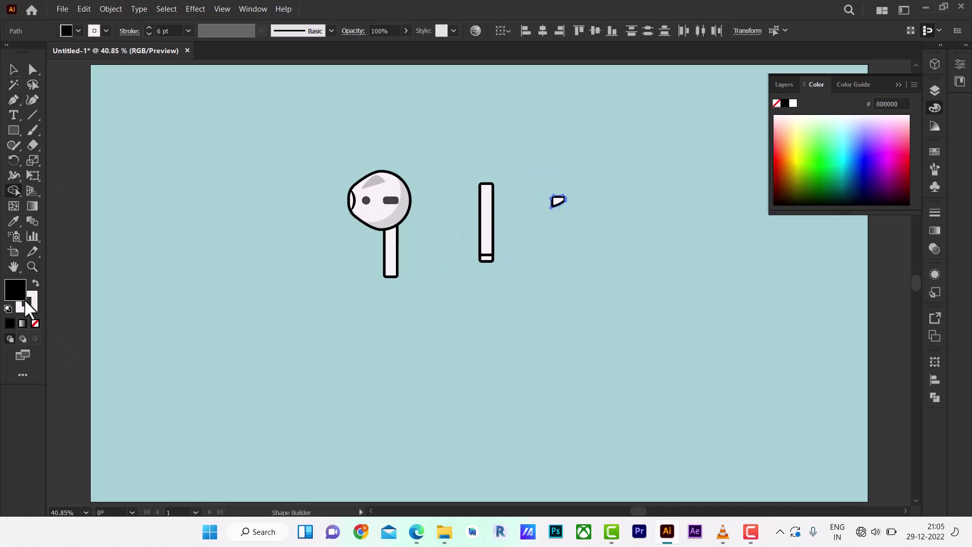
click(34, 322)
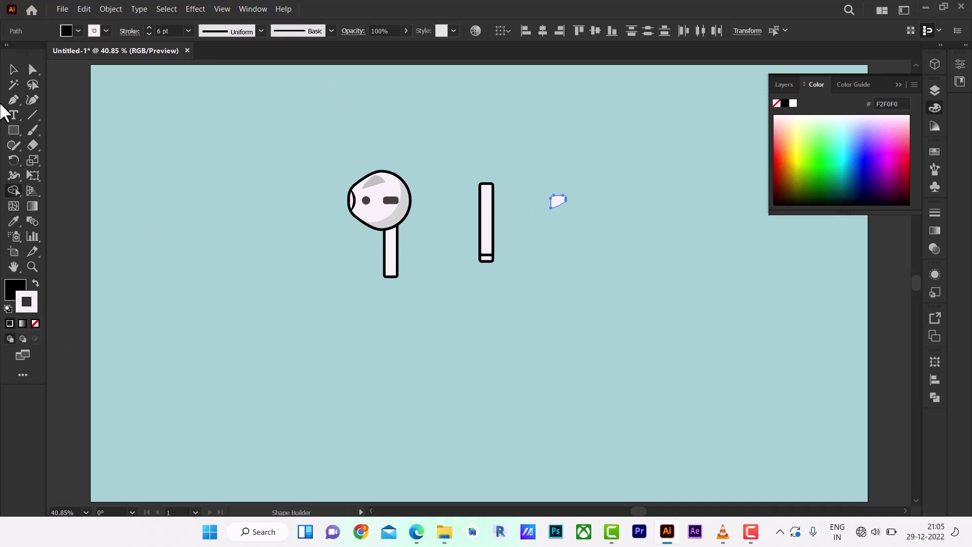
- Make the small piece black at 15% opacity and copy it onto the first earbud's neck
click(13, 69)
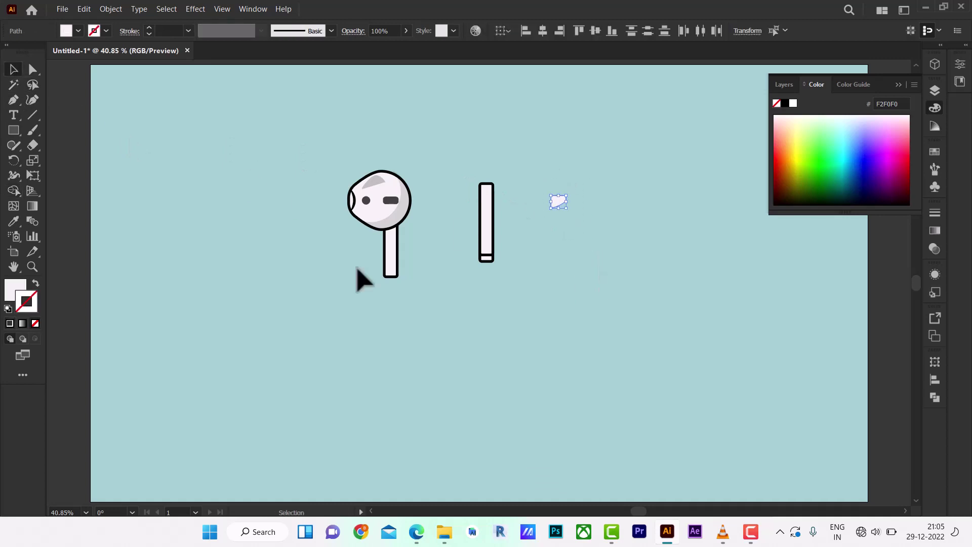
click(7, 309)
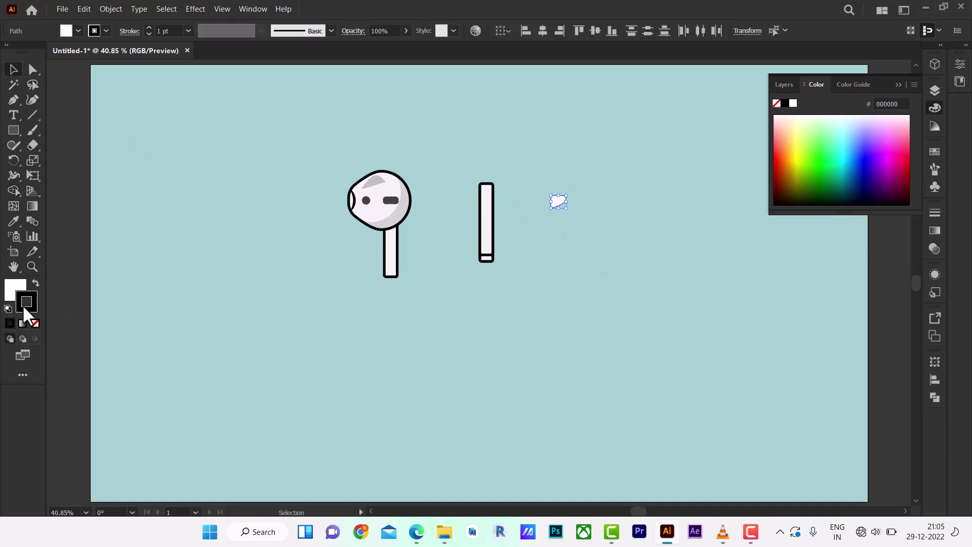
click(35, 284)
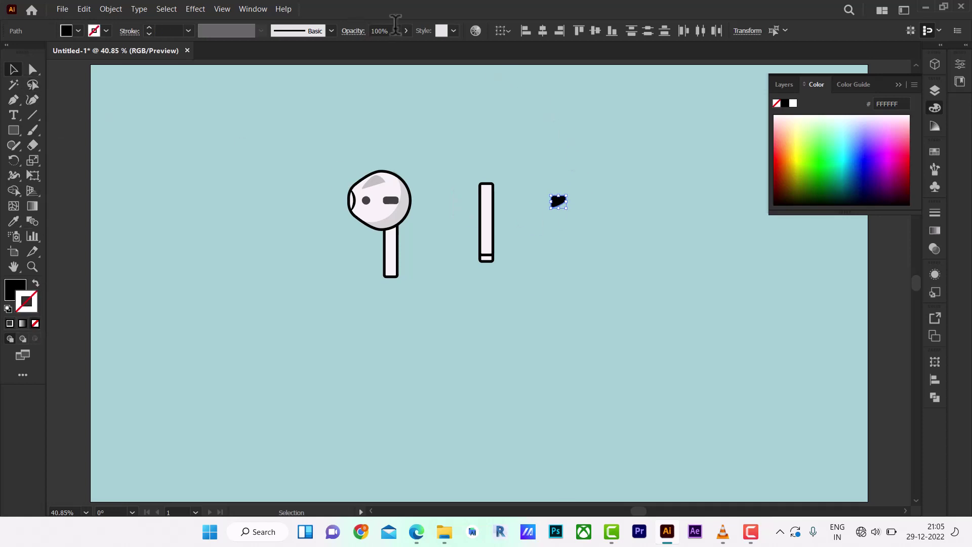
drag(364, 46, 366, 46)
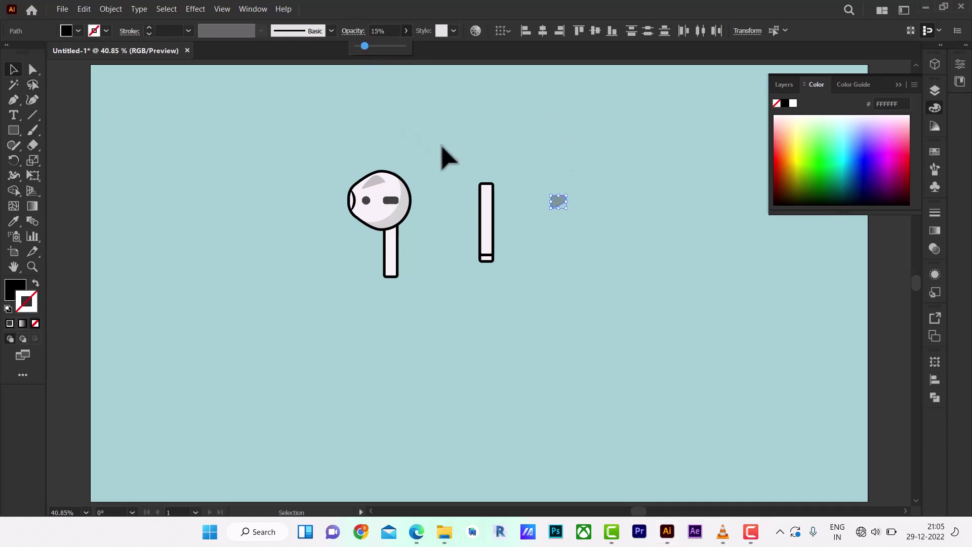
click(552, 192)
mouse_move(557, 205)
mouse_down()
mouse_move(401, 248)
mouse_move(394, 235)
mouse_up()
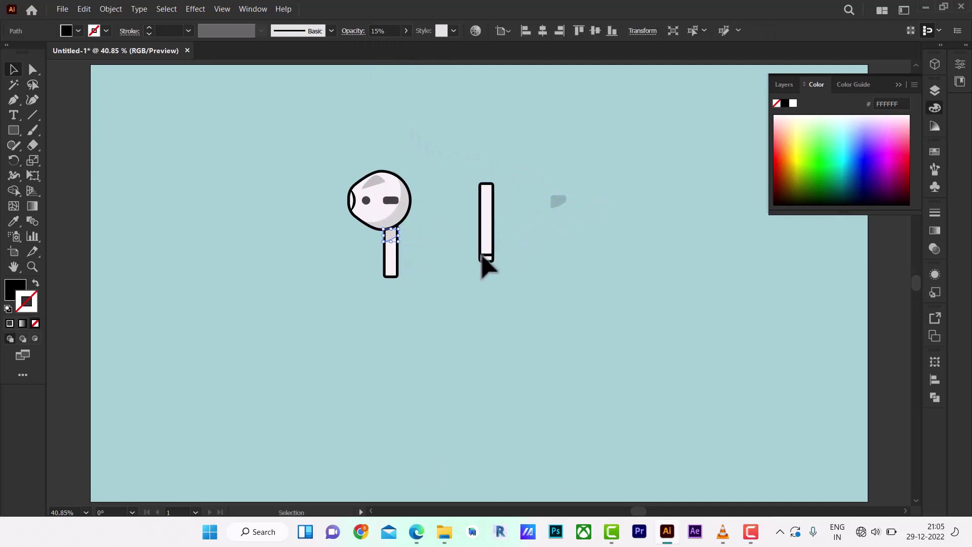
click(491, 250)
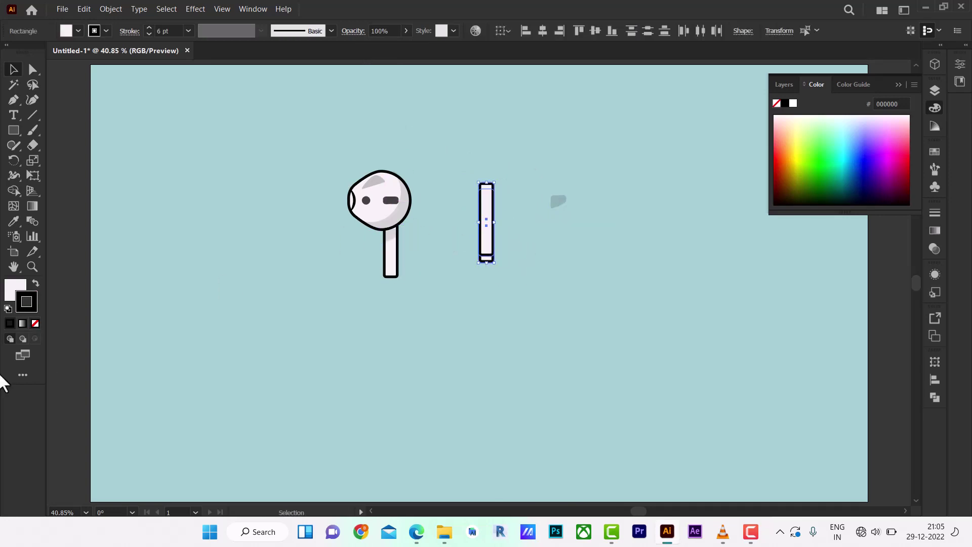
- Cut the rectangle to its bottom piece, black with no outline at about 14% opacity, near the stem
click(14, 192)
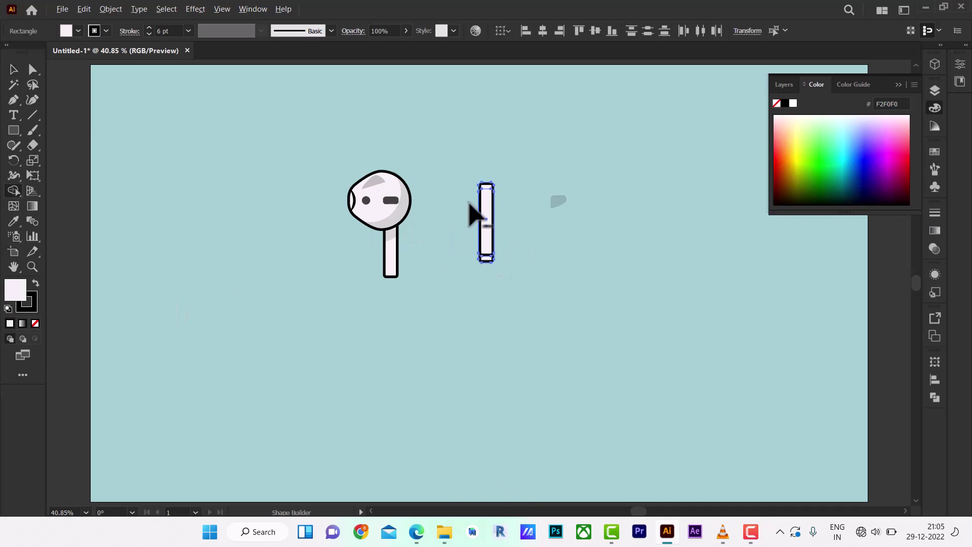
alt+click(486, 223)
alt+click(486, 185)
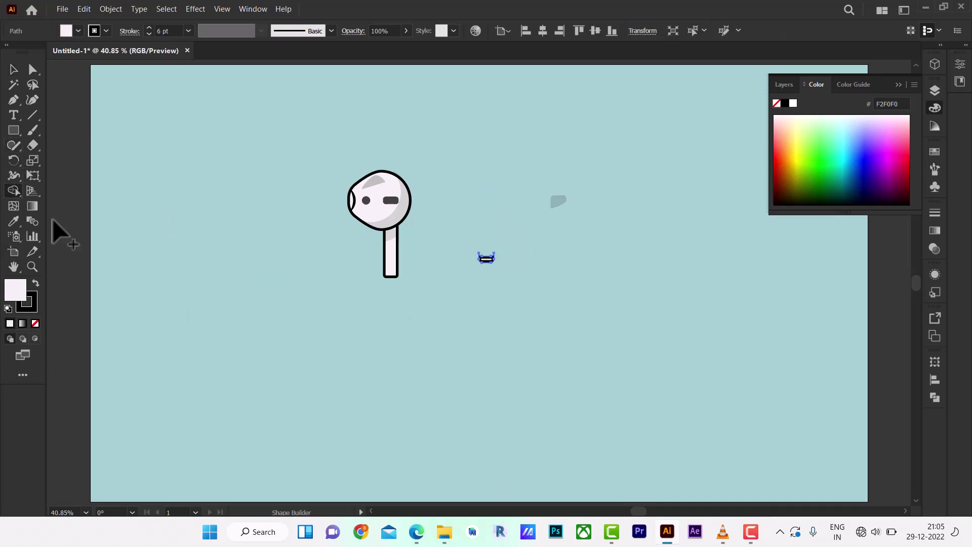
click(35, 323)
click(14, 70)
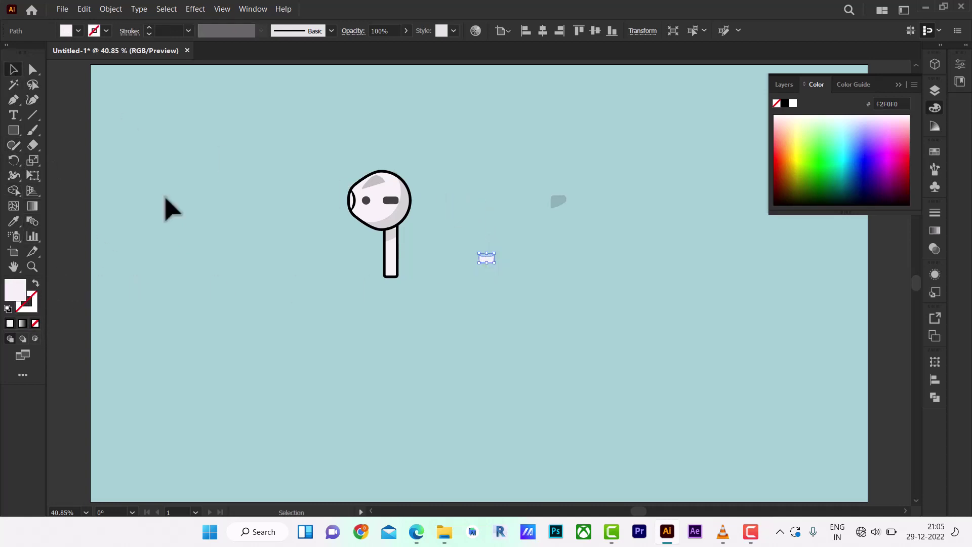
click(785, 104)
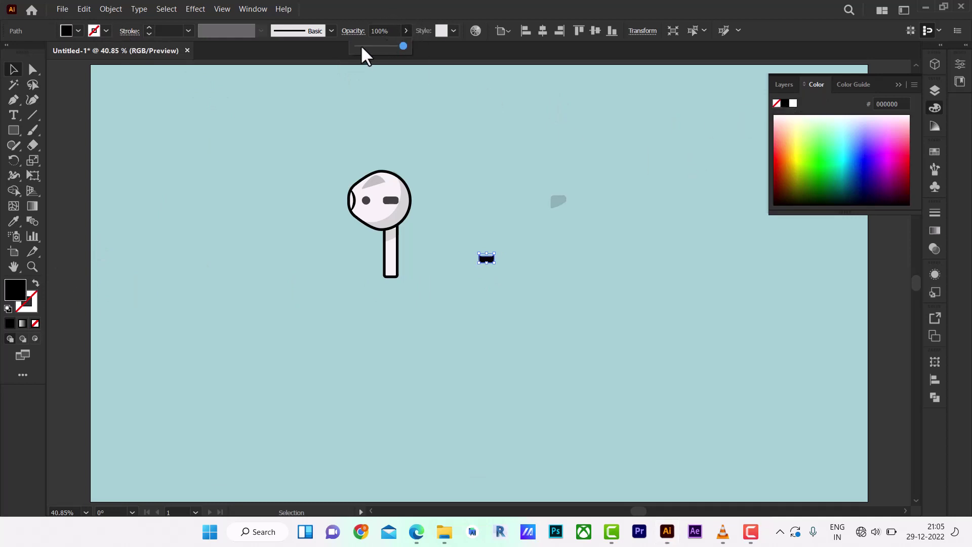
click(482, 191)
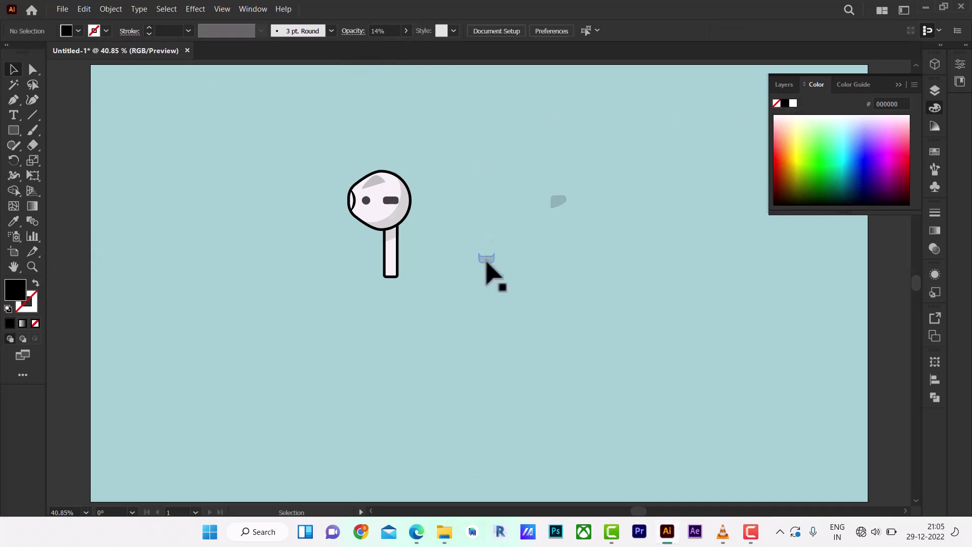
drag(487, 261, 395, 282)
- Pull the grey highlight off the head, zoom in, and draw curve handles from its top anchor
mouse_move(379, 189)
mouse_down()
mouse_move(434, 161)
mouse_move(725, 337)
mouse_up()
key(z)
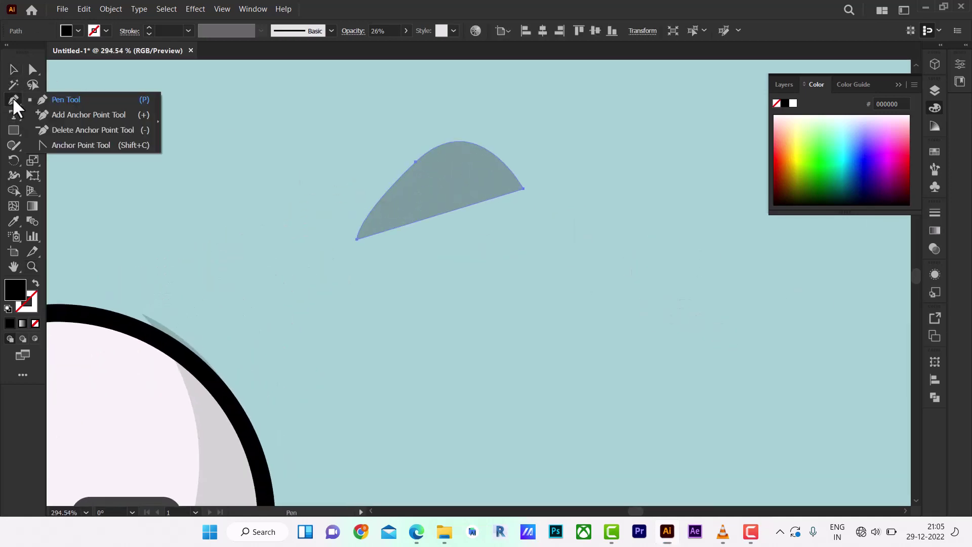
drag(14, 100, 73, 145)
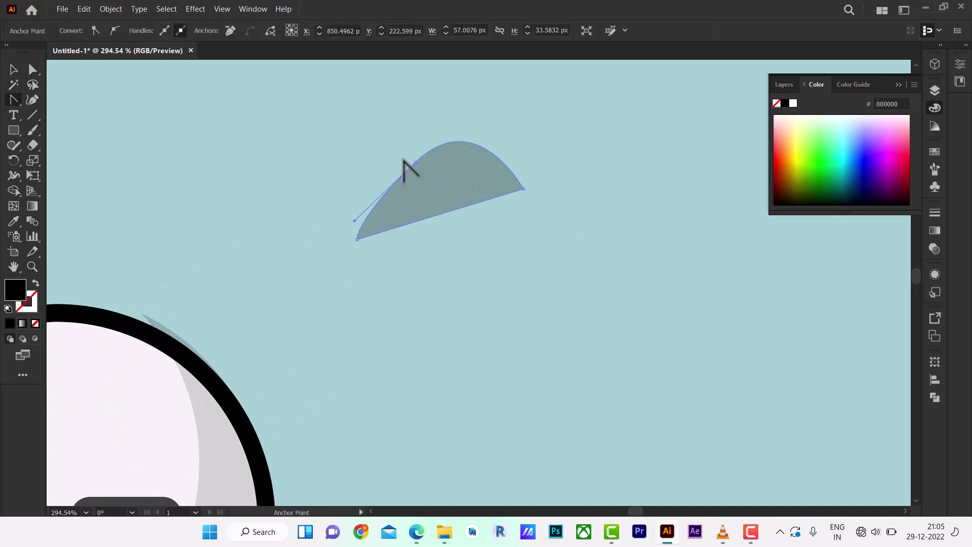
click(416, 162)
drag(416, 161, 477, 104)
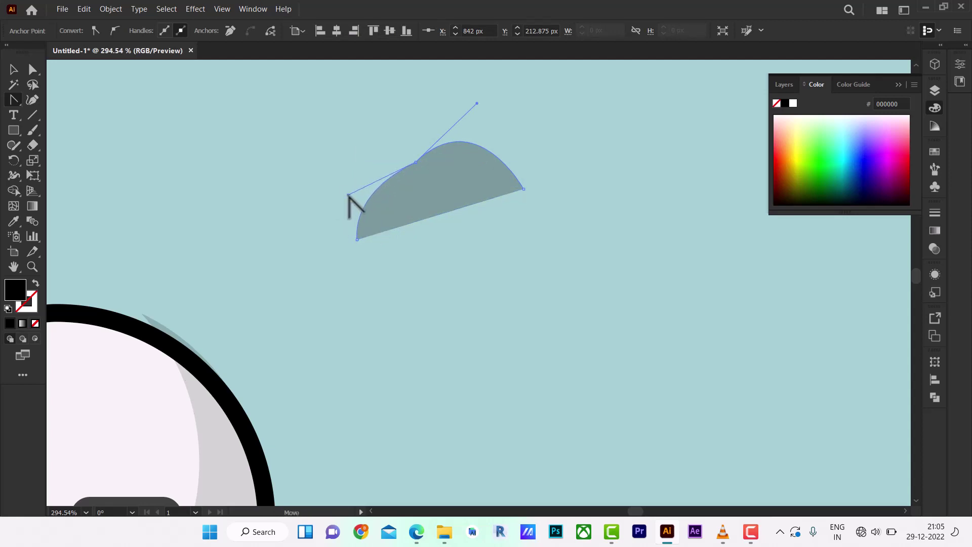
drag(356, 217, 357, 203)
click(417, 161)
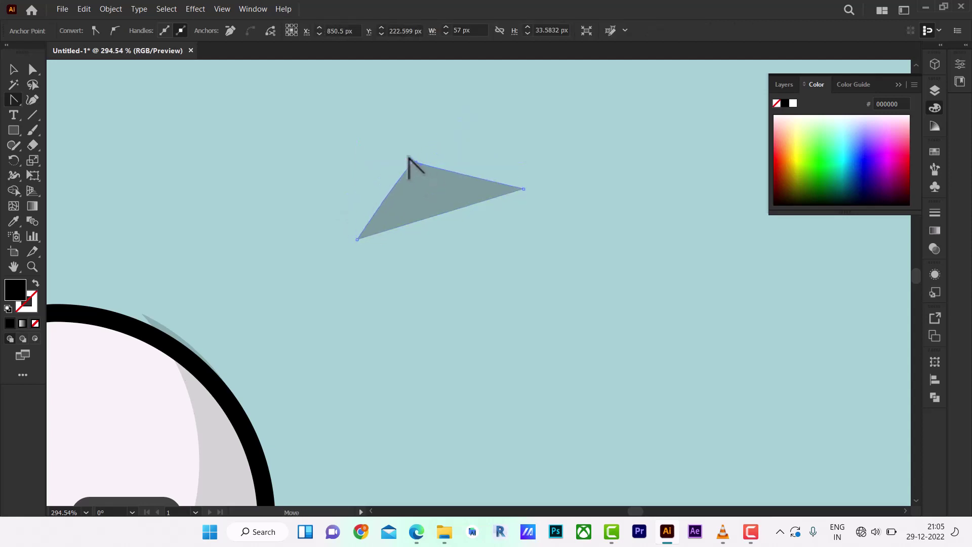
key(ctrl+z)
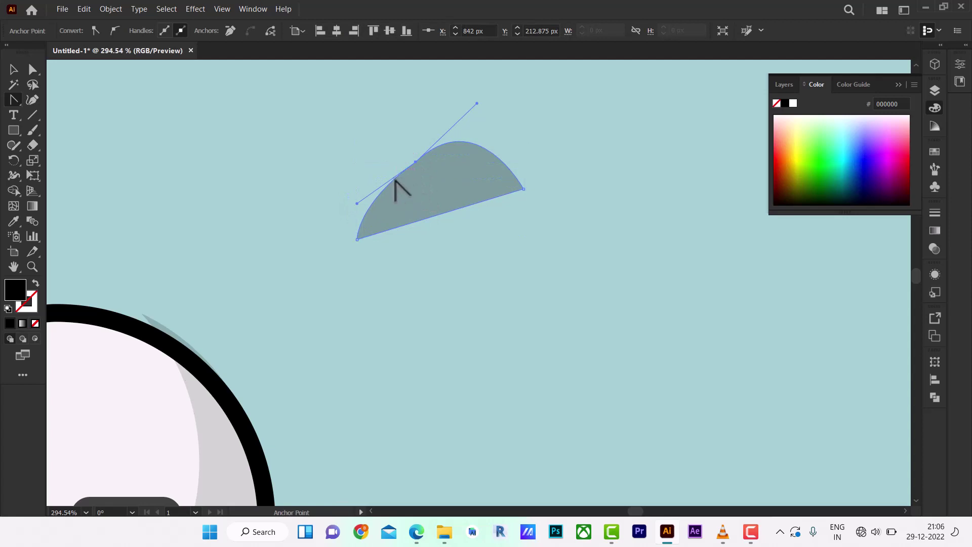
- Adjust the top anchor and handles into a smoother, rounder dome, then fit the artboard
click(33, 72)
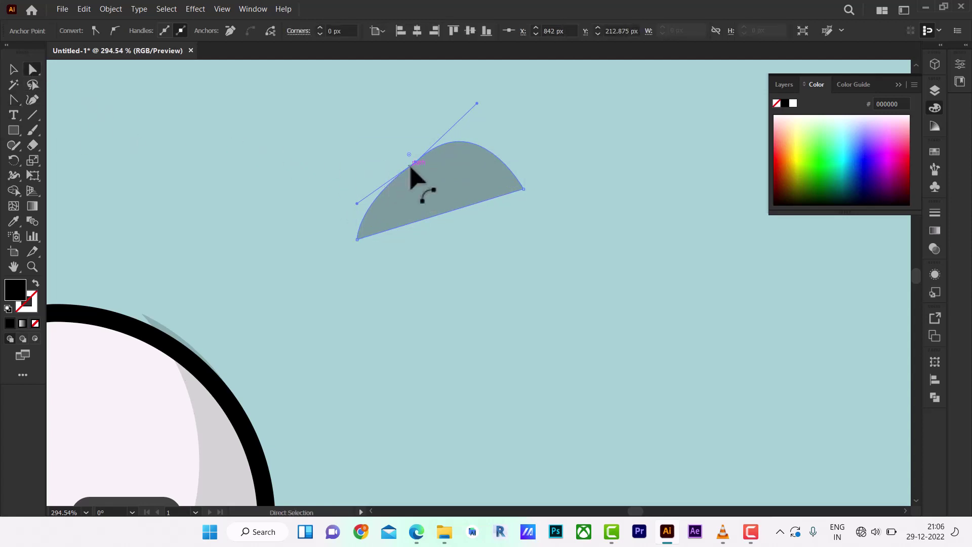
drag(416, 162, 404, 151)
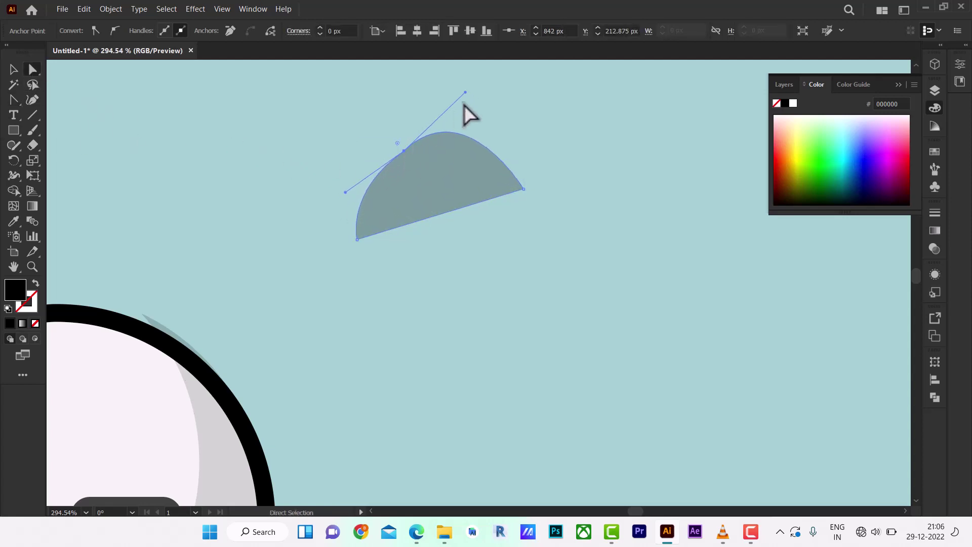
drag(465, 92, 474, 107)
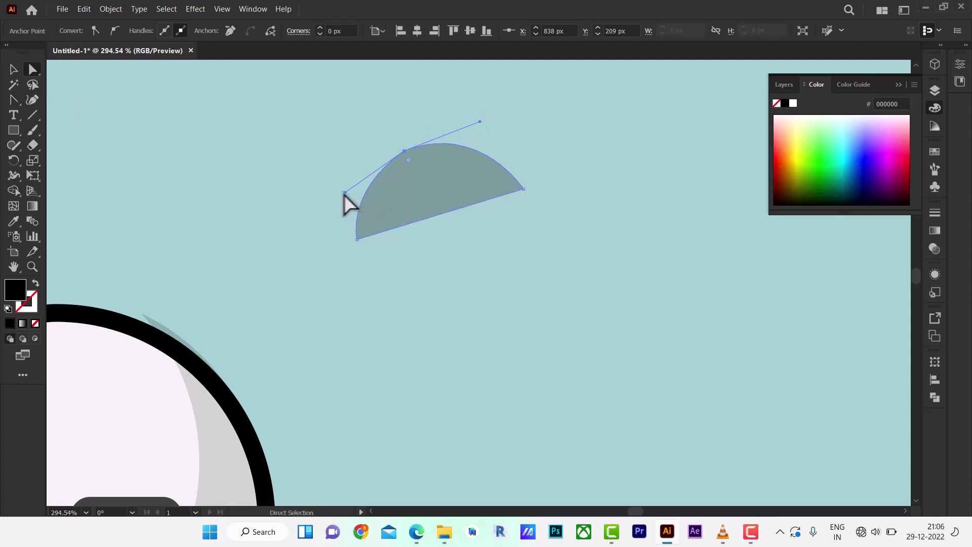
drag(345, 193, 340, 193)
drag(489, 124, 507, 118)
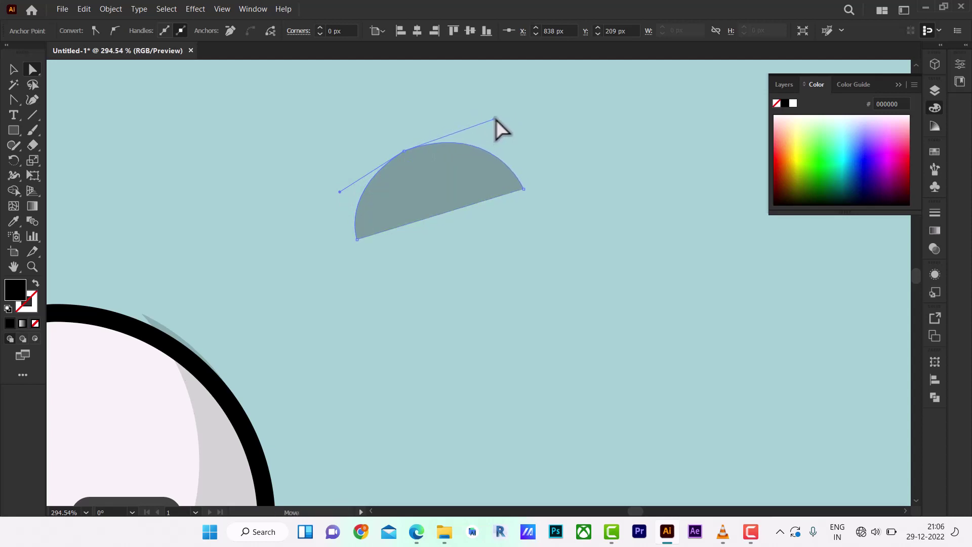
click(12, 71)
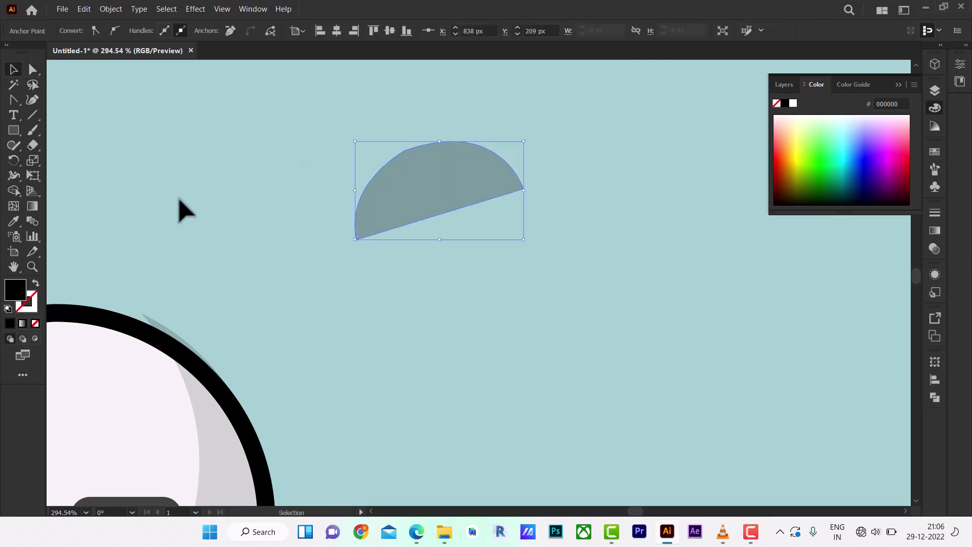
key(ctrl+0)
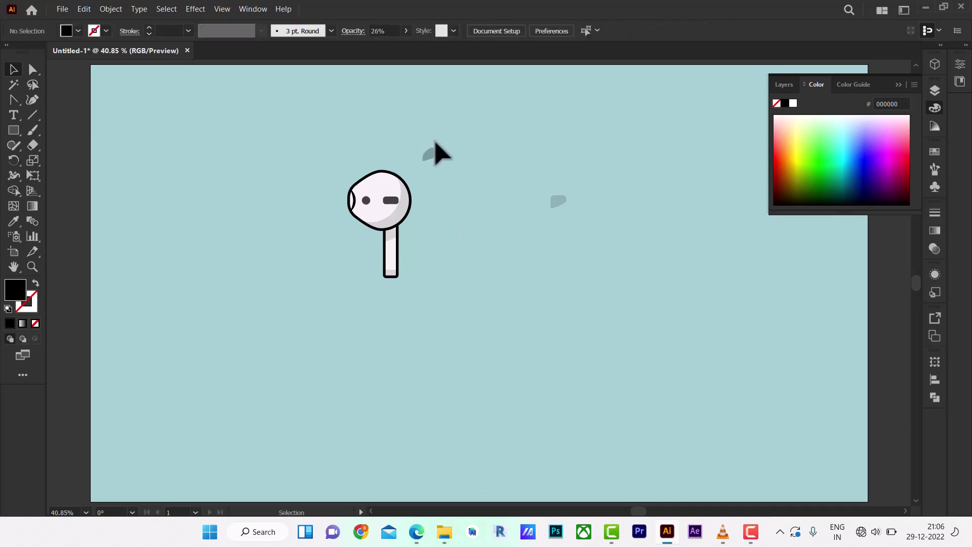
- Place the reshaped highlight back on top of the earbud head
drag(434, 152, 374, 182)
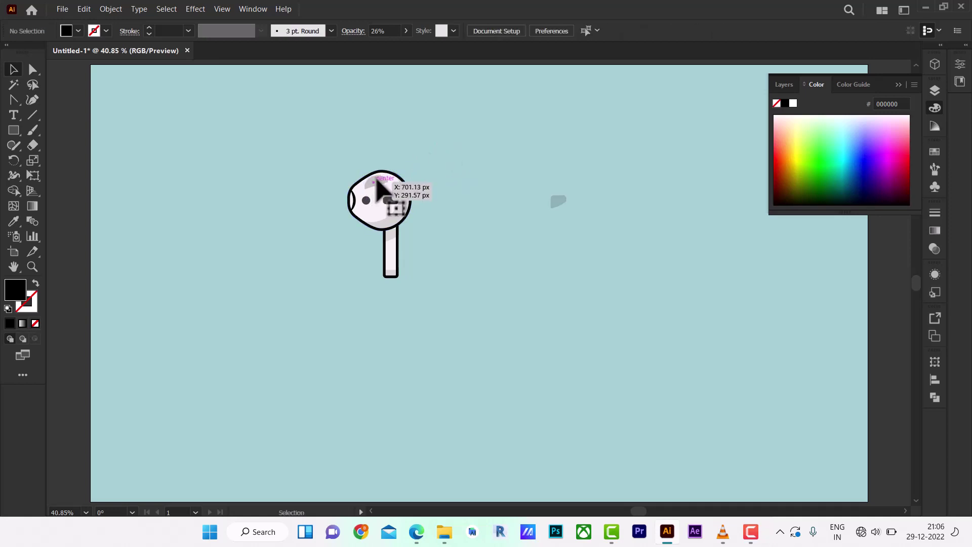
drag(373, 184, 373, 189)
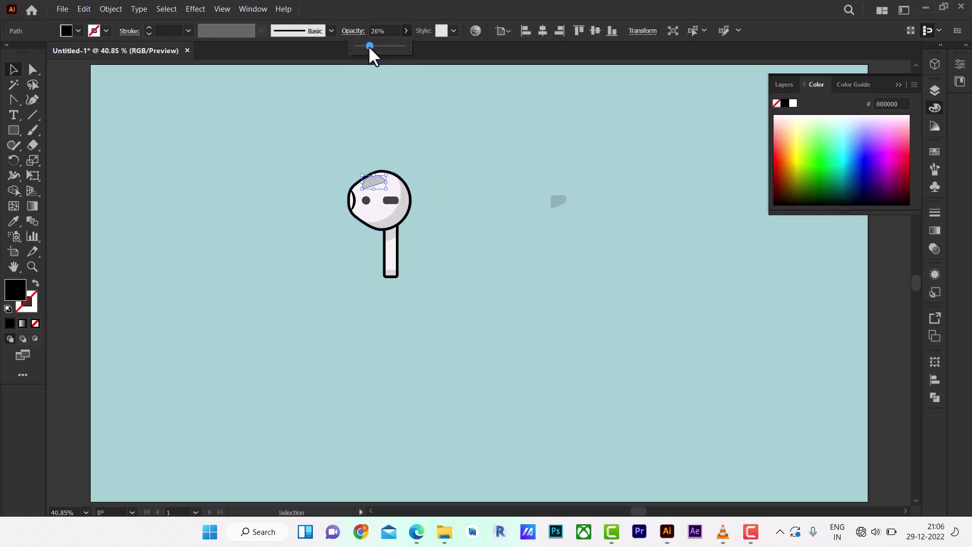
click(390, 147)
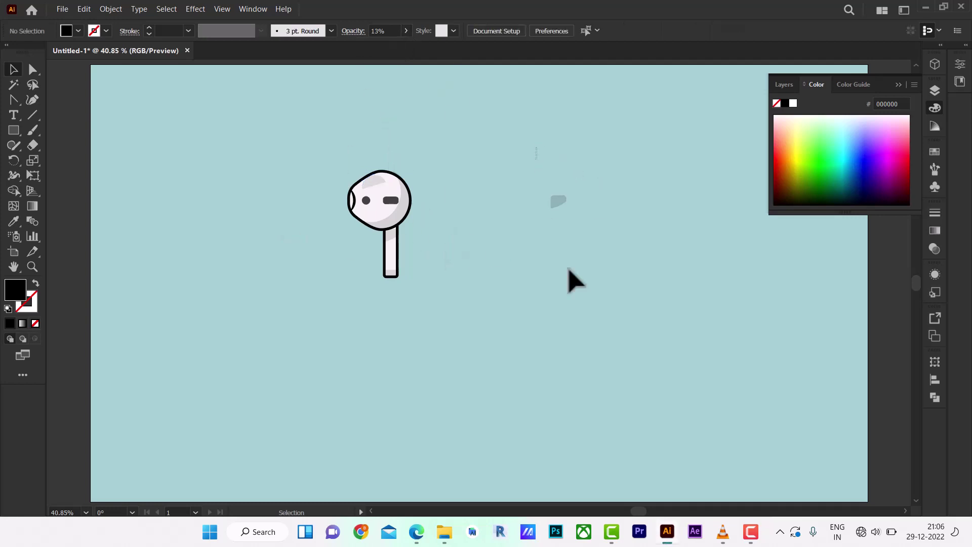
drag(537, 150, 610, 325)
click(612, 329)
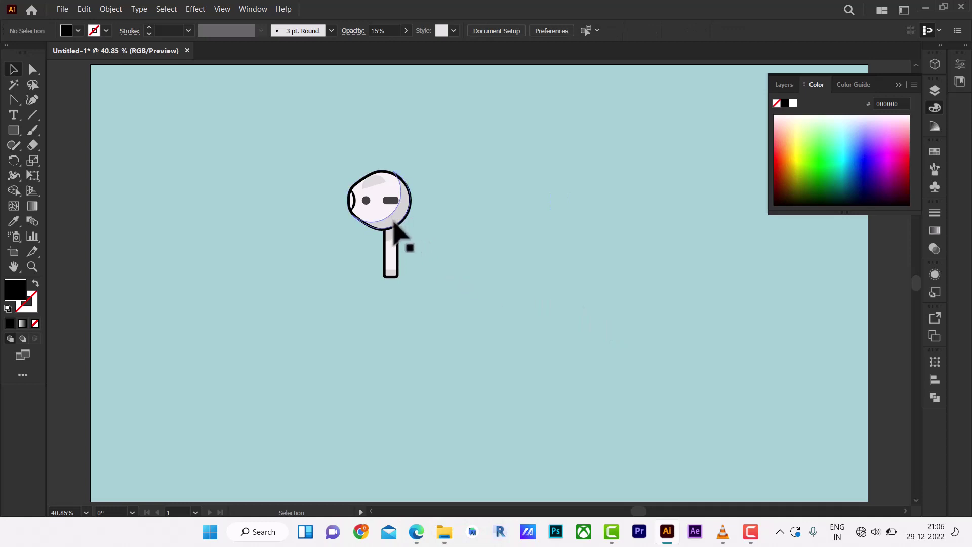
- Lower the highlight's opacity to 10%
click(395, 223)
click(407, 30)
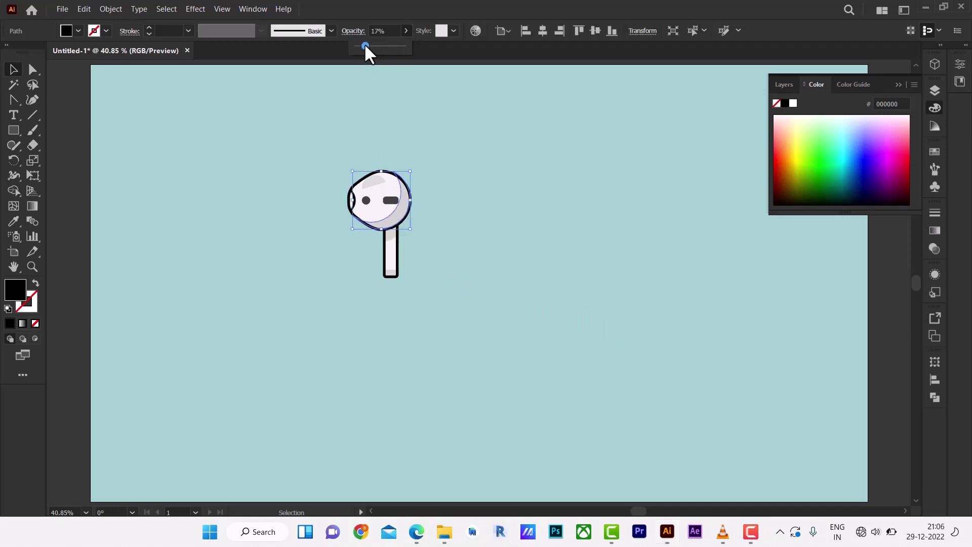
drag(365, 45, 360, 43)
click(408, 115)
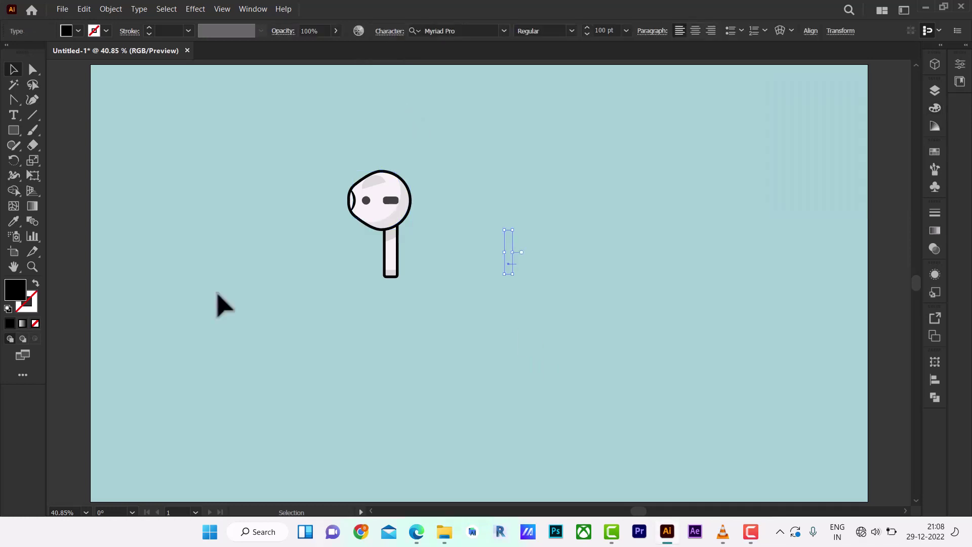
- Select the whole earbud group and duplicate it to the left of the original
key(ctrl+a)
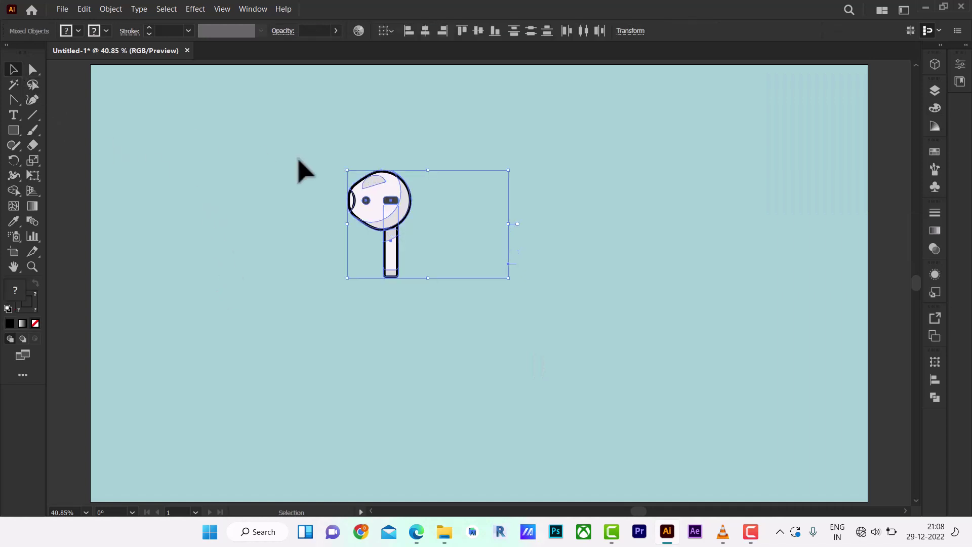
drag(341, 174, 431, 281)
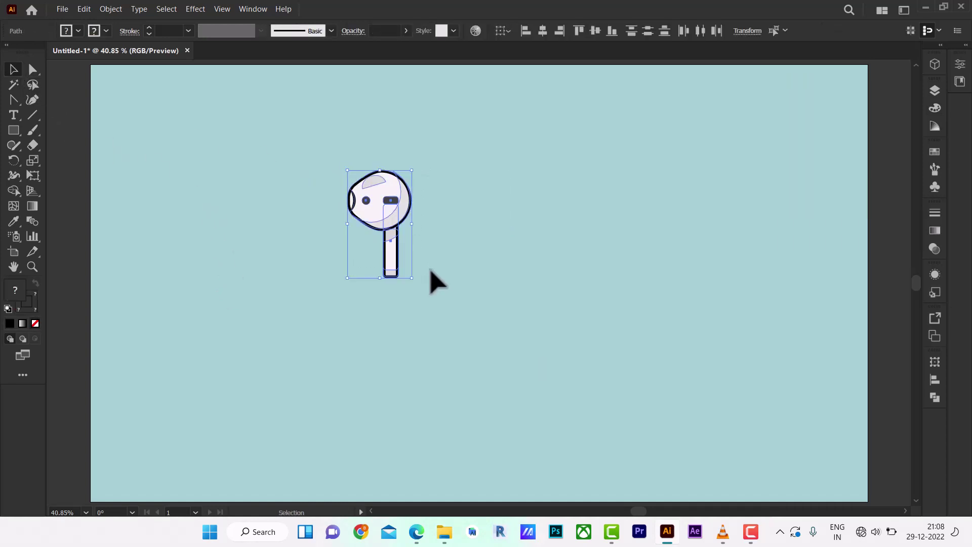
key(ctrl+a)
shift+click(354, 180)
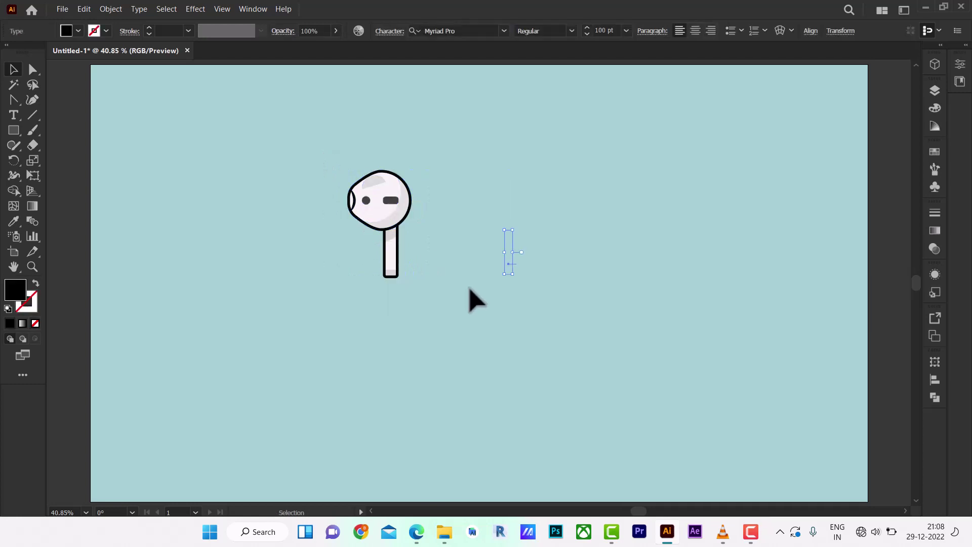
click(462, 306)
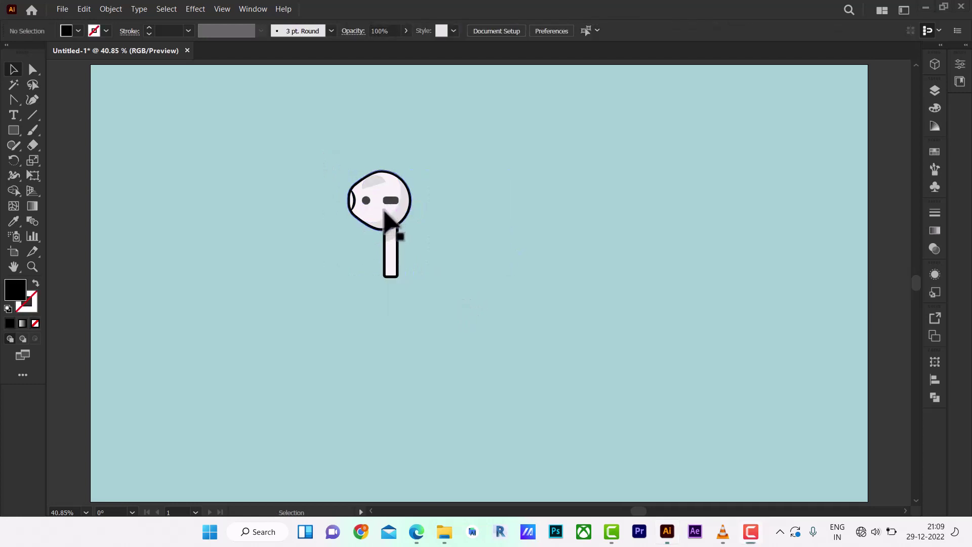
click(386, 212)
alt+drag(394, 228, 274, 232)
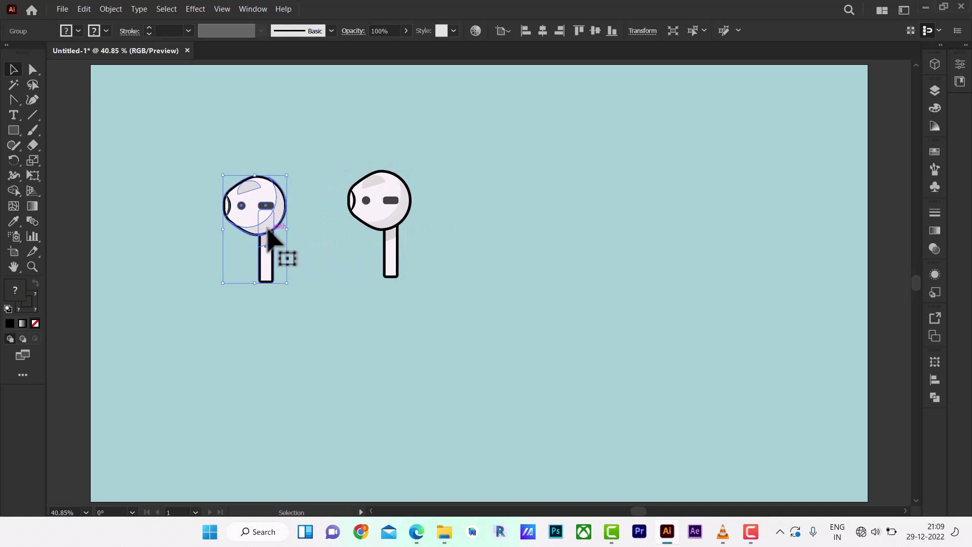
- Reflect the copied earbud vertically so the pair face each other
right_click(270, 231)
mouse_move(334, 429)
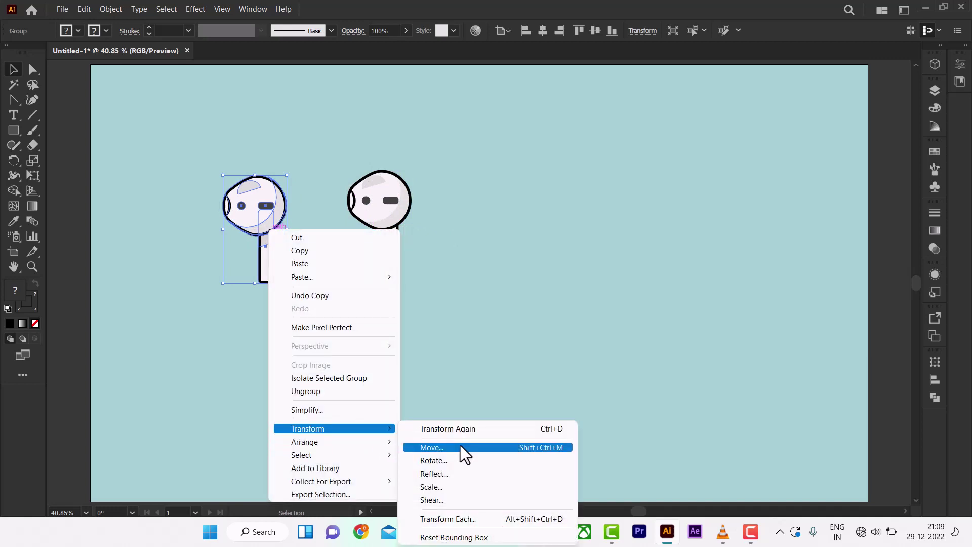
click(448, 474)
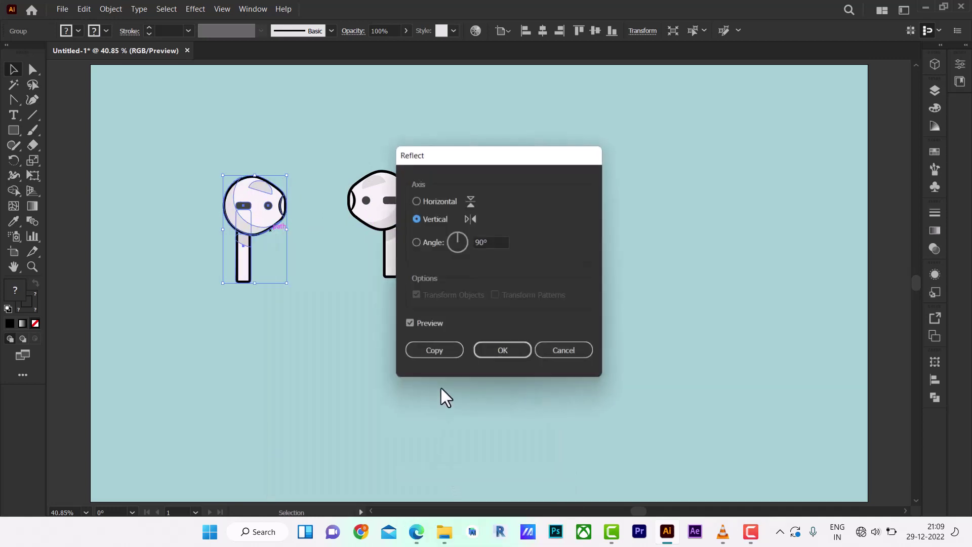
click(493, 351)
click(311, 329)
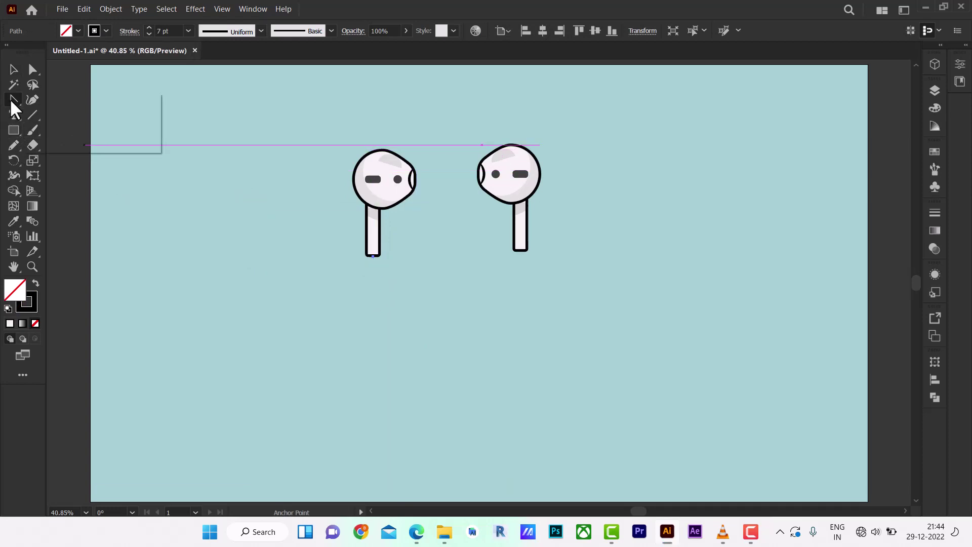
- Draw a vertical path down from the left stem's bottom and bend it into an S-curve
drag(10, 98, 55, 98)
click(35, 283)
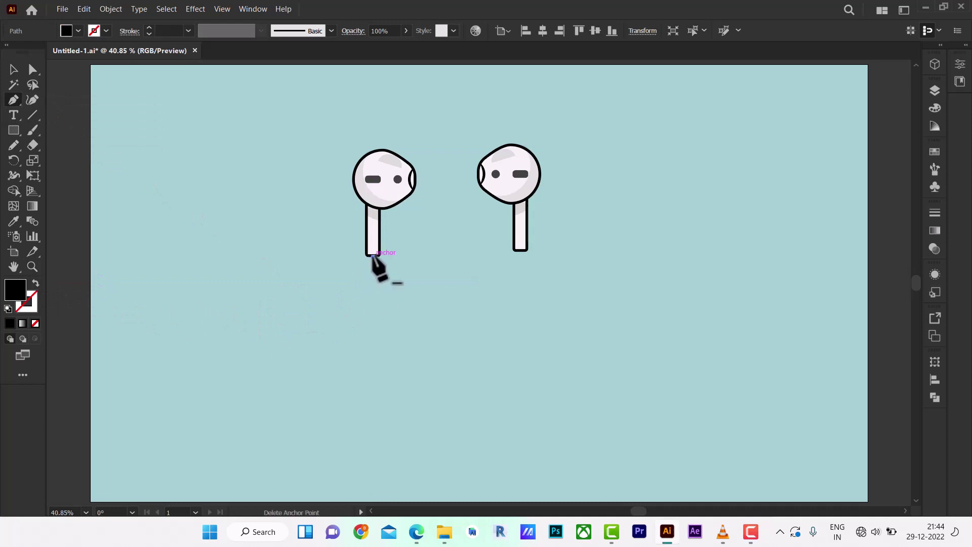
key(ctrl+shift+a)
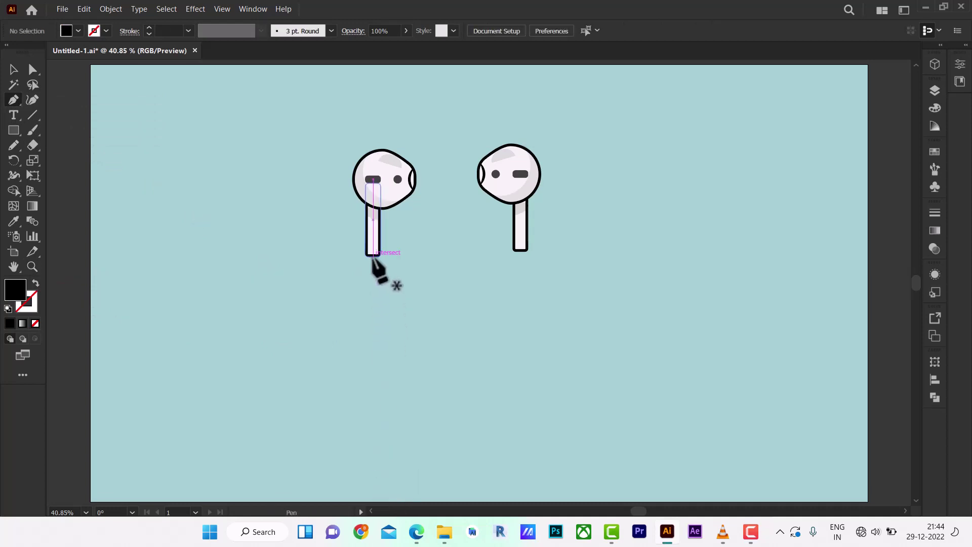
click(374, 256)
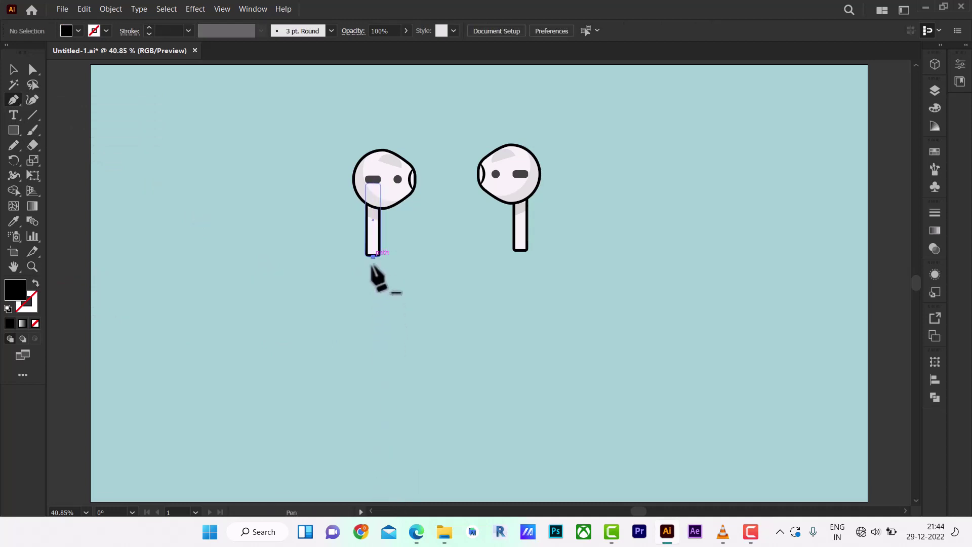
shift+click(373, 477)
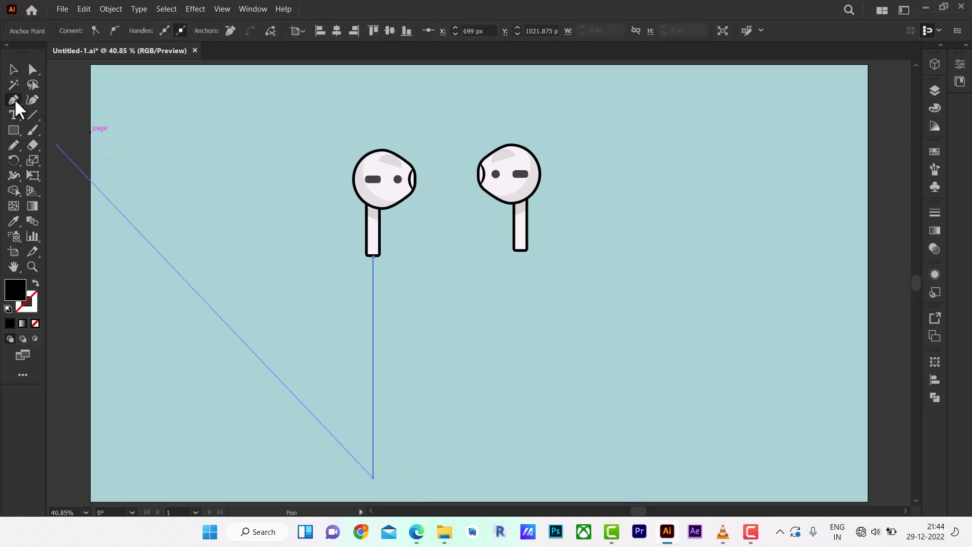
drag(13, 99, 65, 144)
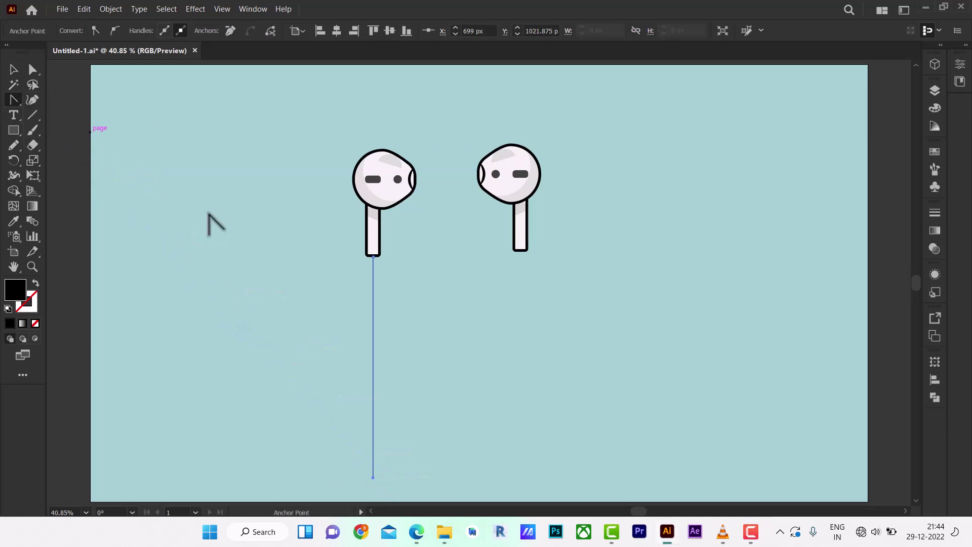
drag(374, 321, 348, 349)
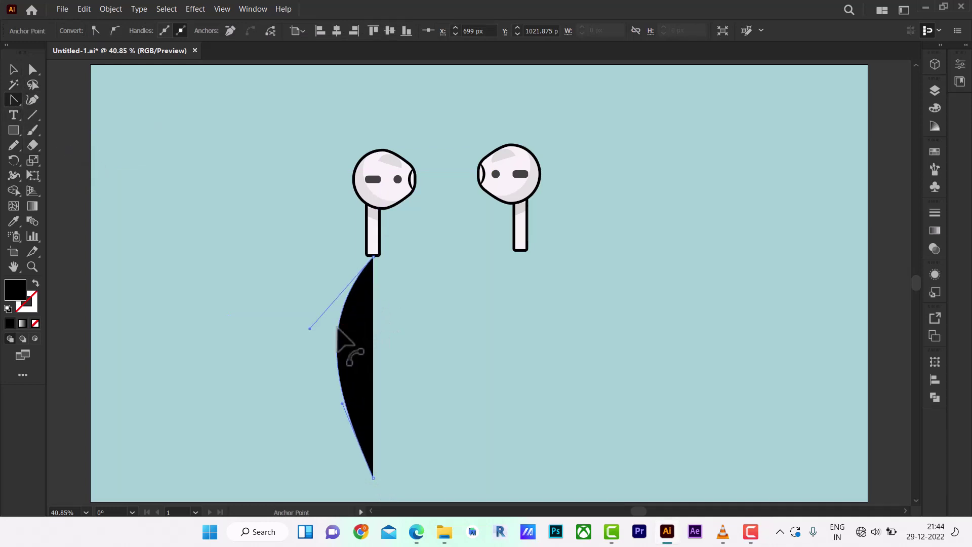
drag(342, 403, 438, 394)
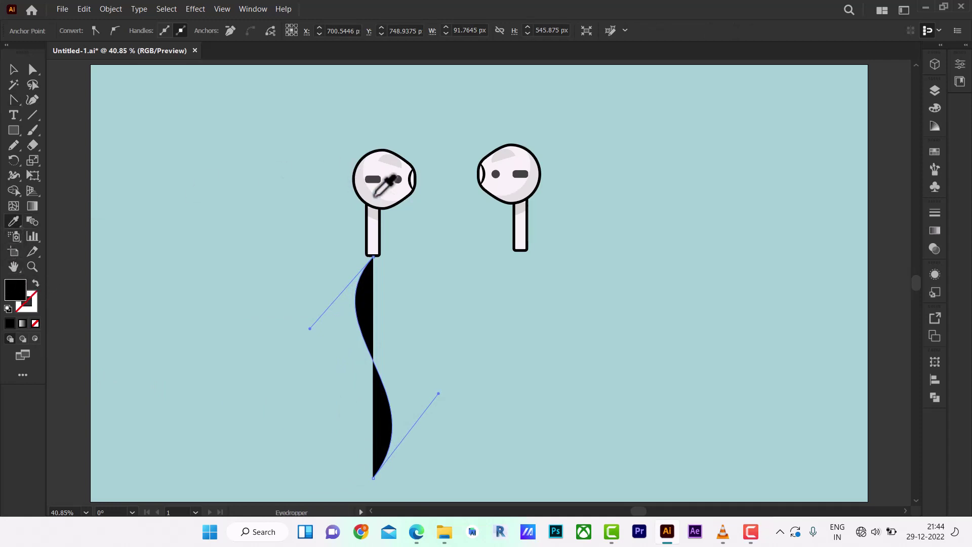
- Give the curve the earbud's white as its stroke with no fill, and align it to the stem
click(395, 191)
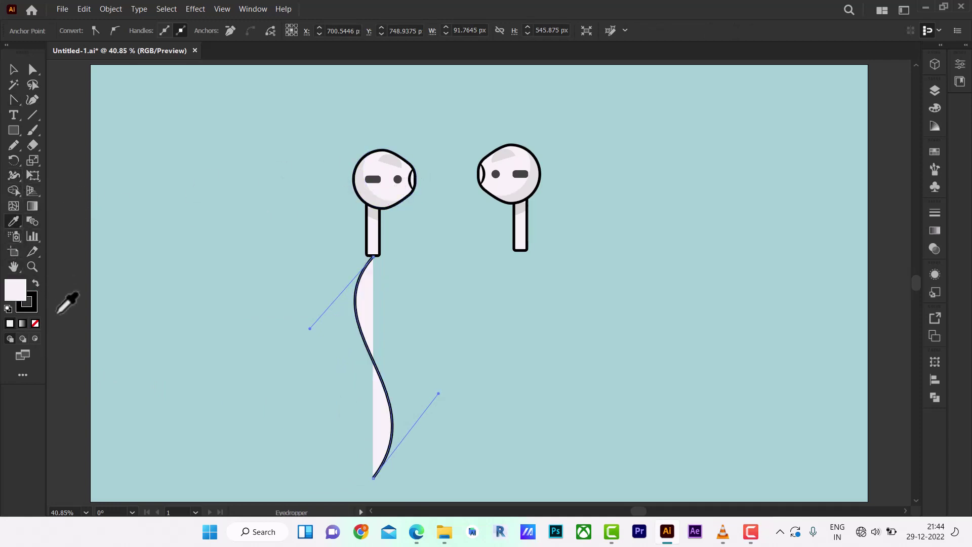
click(36, 282)
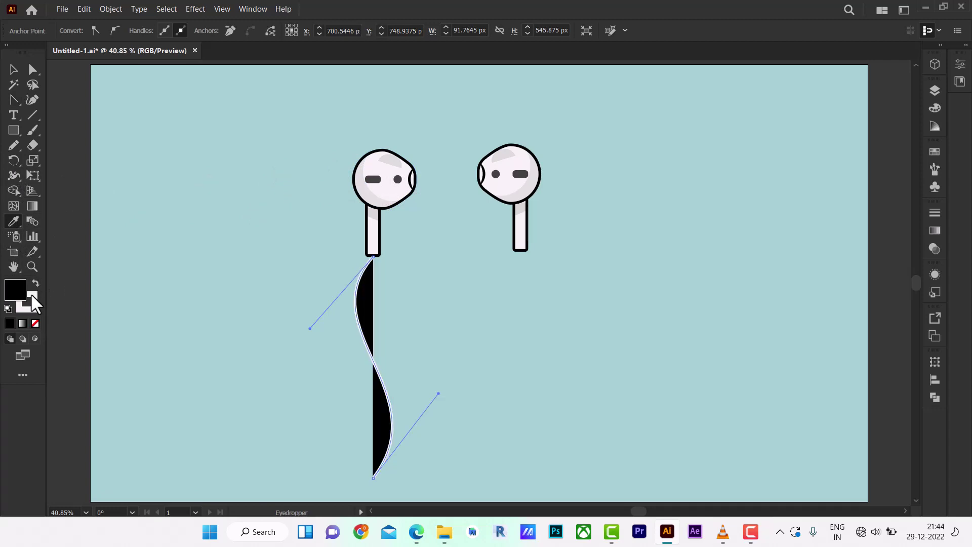
click(35, 323)
click(14, 69)
click(207, 293)
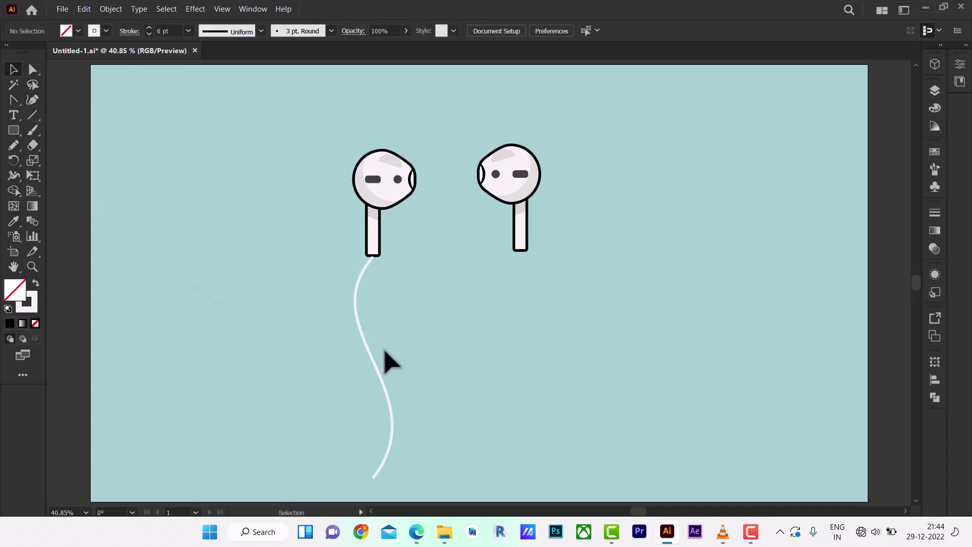
drag(367, 347, 370, 343)
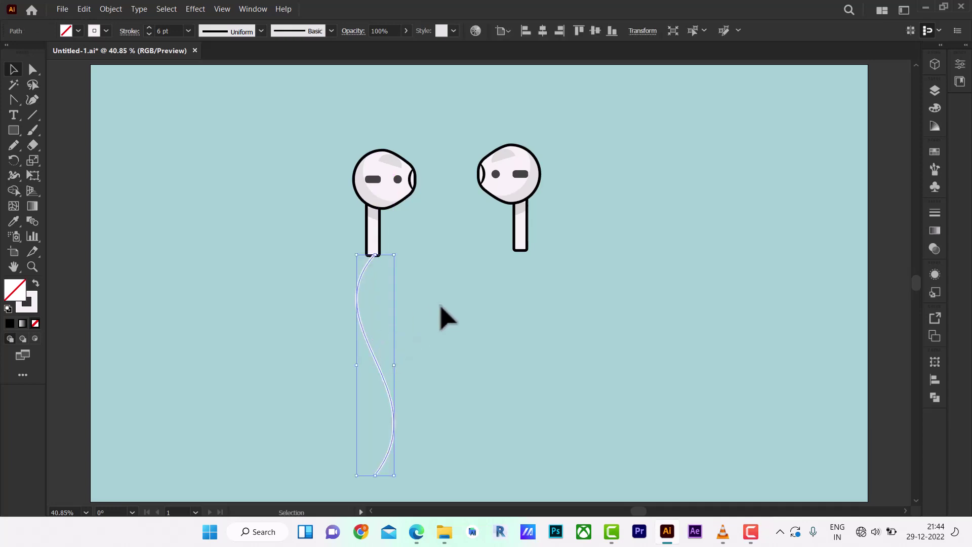
- Send the white cable to the back so its top hides behind the left stem
click(439, 318)
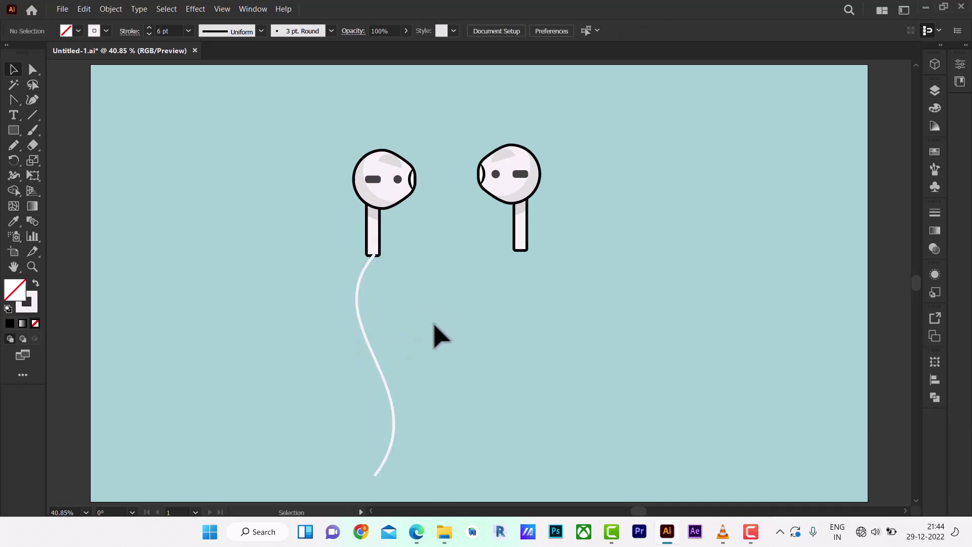
click(368, 333)
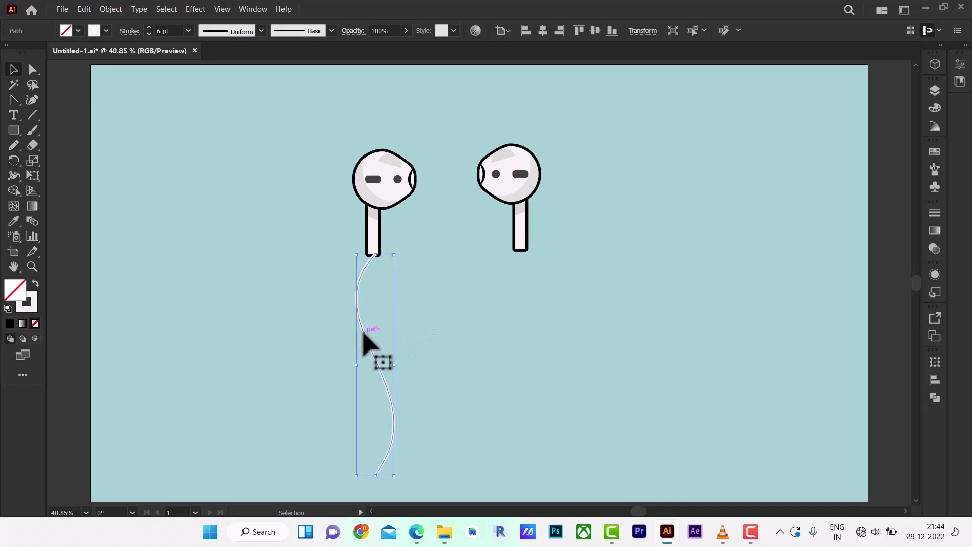
right_click(364, 334)
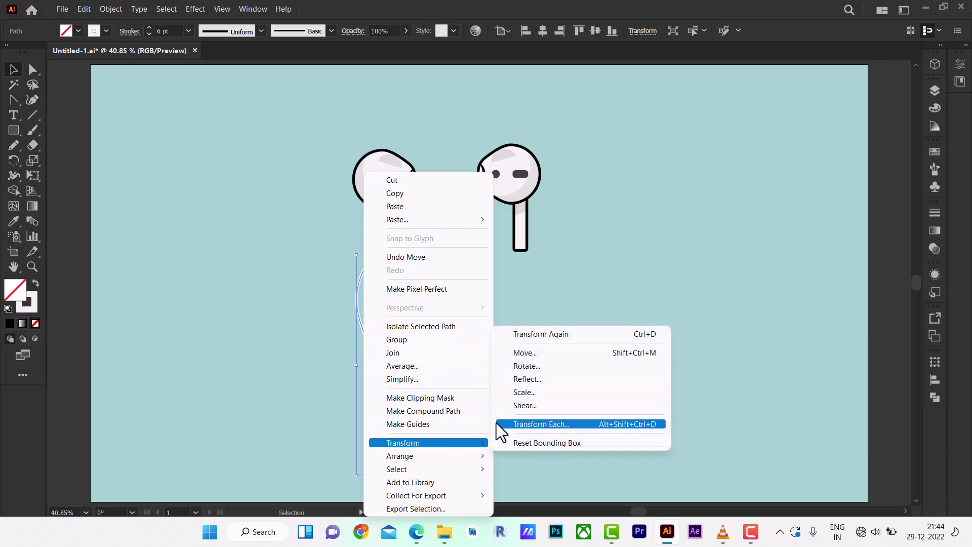
mouse_move(400, 456)
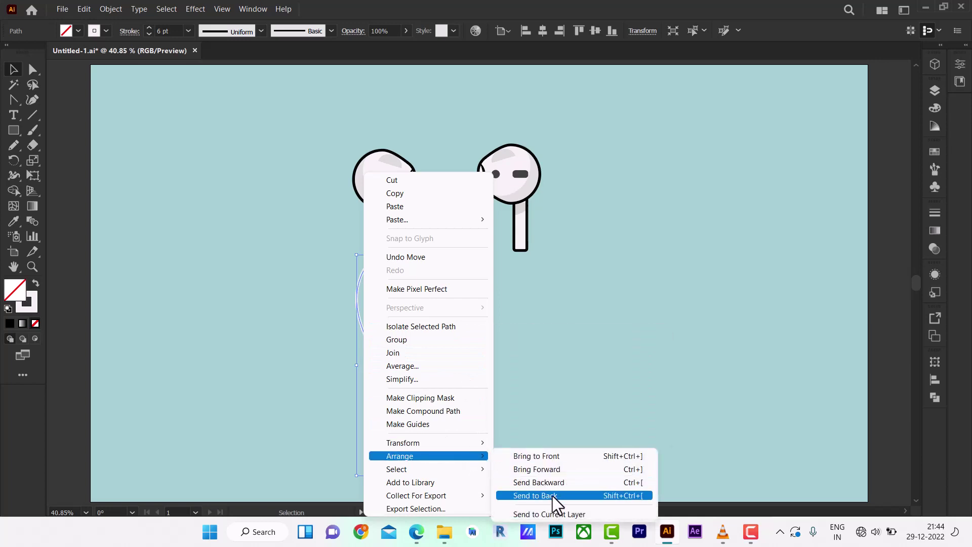
click(552, 497)
click(511, 372)
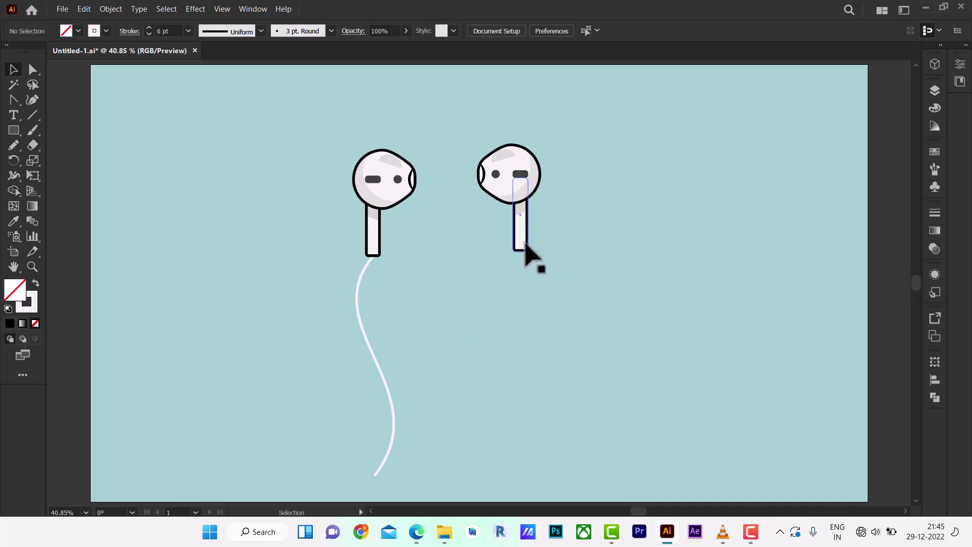
- Duplicate the right earbud to the right and remove regions of the copy with Shape Builder
drag(522, 239, 633, 225)
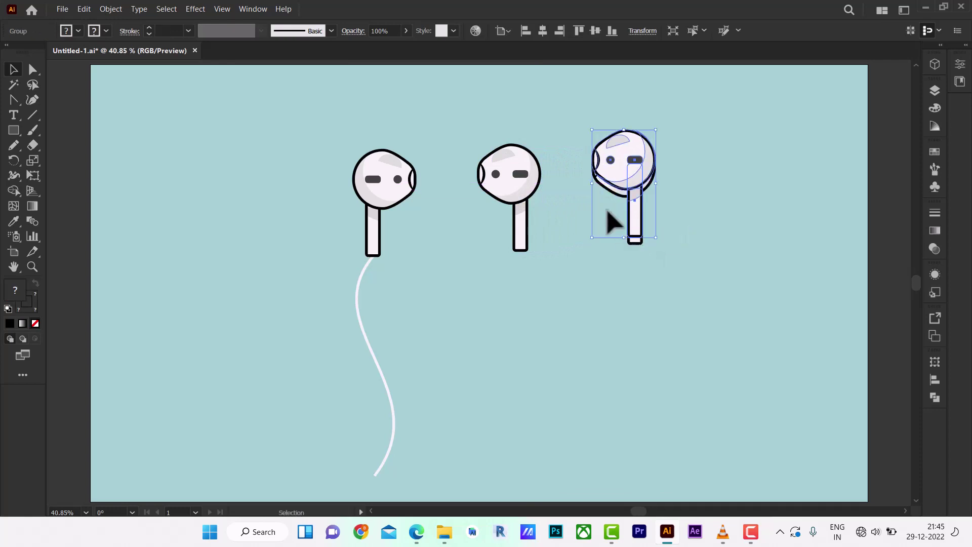
click(12, 191)
mouse_move(639, 232)
mouse_down()
mouse_move(631, 177)
mouse_move(643, 178)
mouse_up()
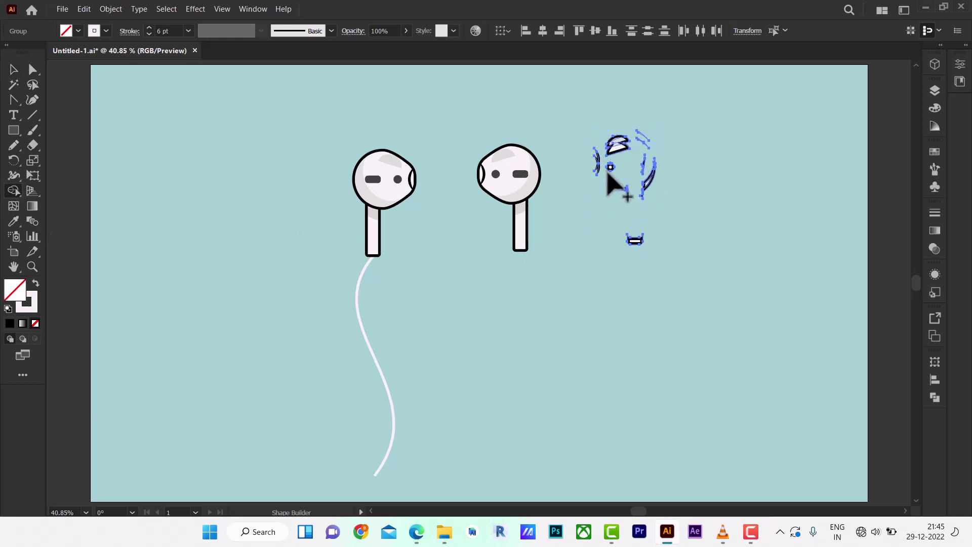
click(14, 70)
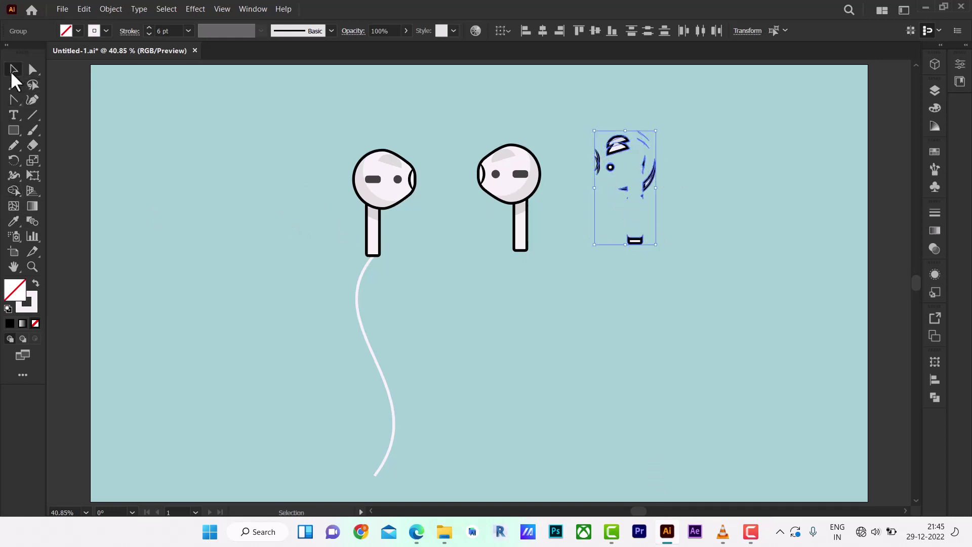
- Reselect the copy's leftover pieces and move them slightly down and right
click(665, 188)
drag(597, 142, 664, 203)
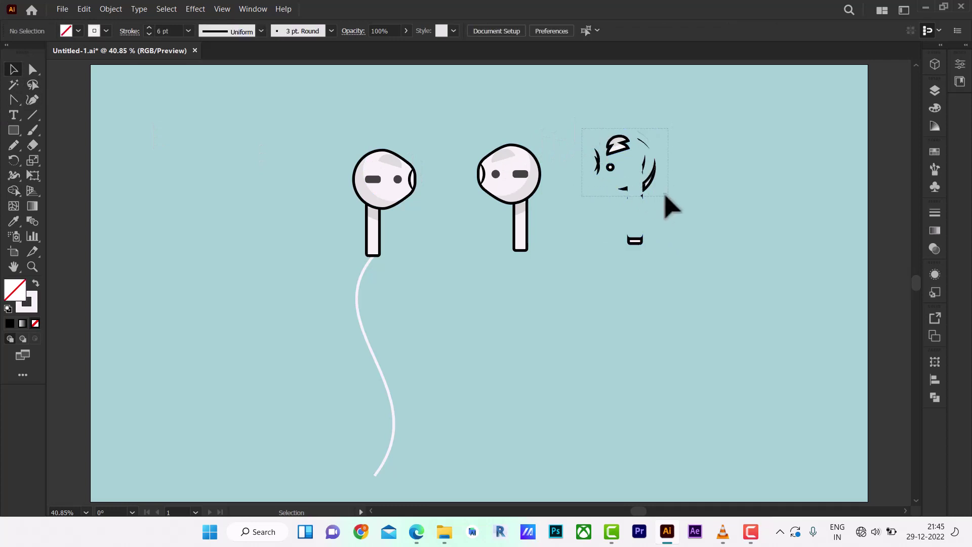
key(Delete)
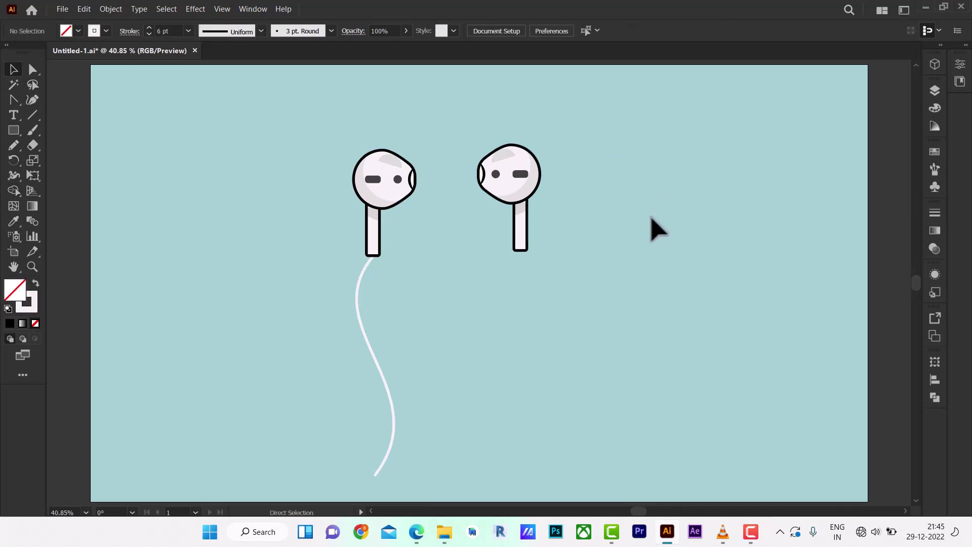
key(ctrl+v)
click(651, 203)
mouse_move(576, 119)
mouse_down()
mouse_move(692, 213)
mouse_move(688, 223)
mouse_up()
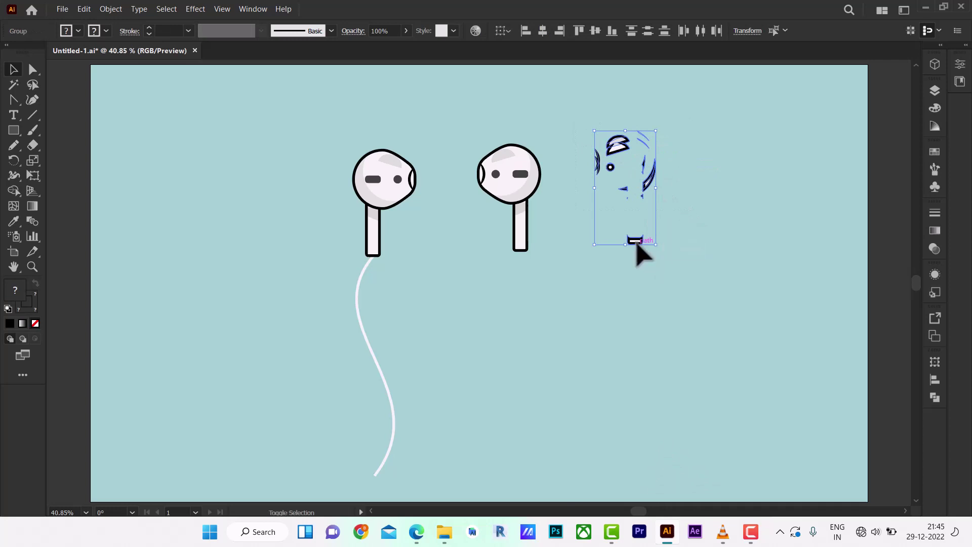
shift+click(636, 241)
click(651, 249)
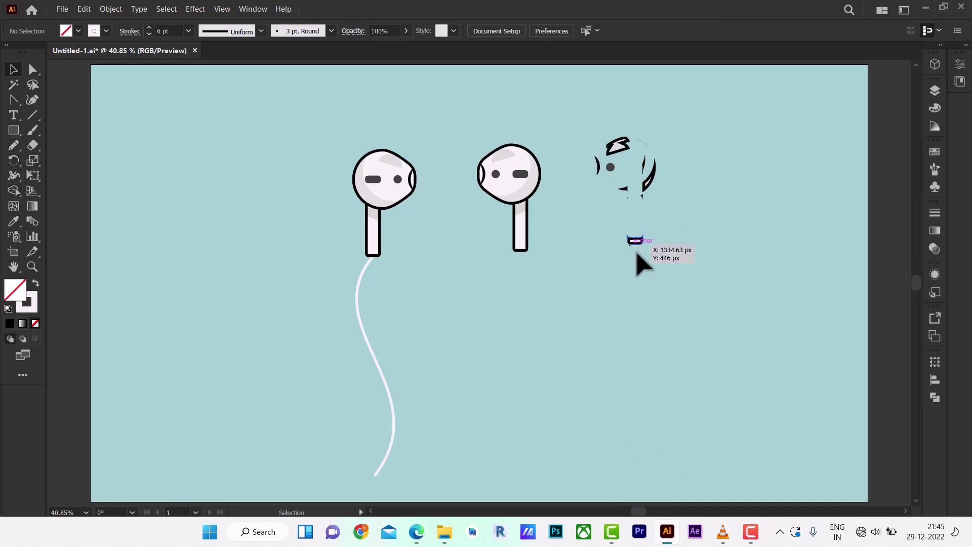
drag(634, 243, 639, 254)
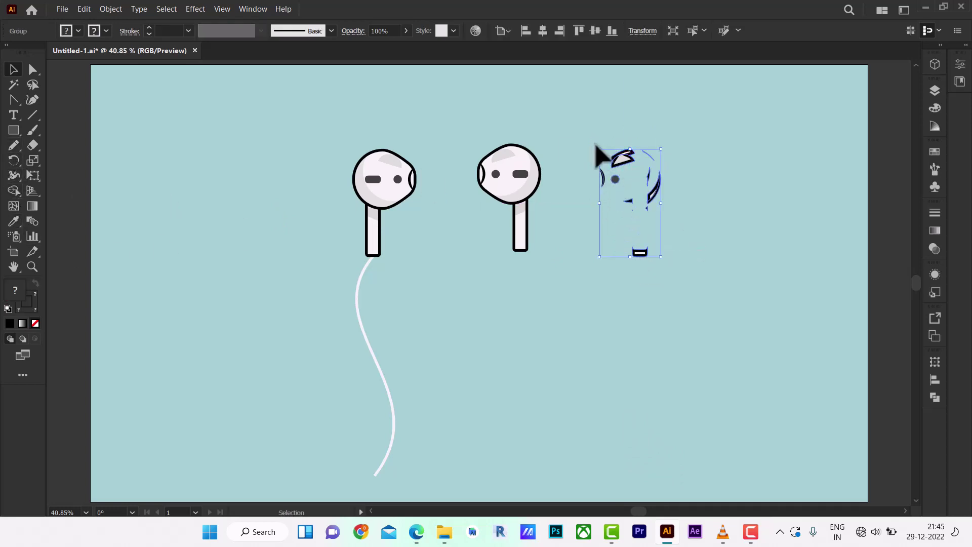
- Ungroup the copy, move the stem-tip piece down and delete the head outline pieces
right_click(627, 188)
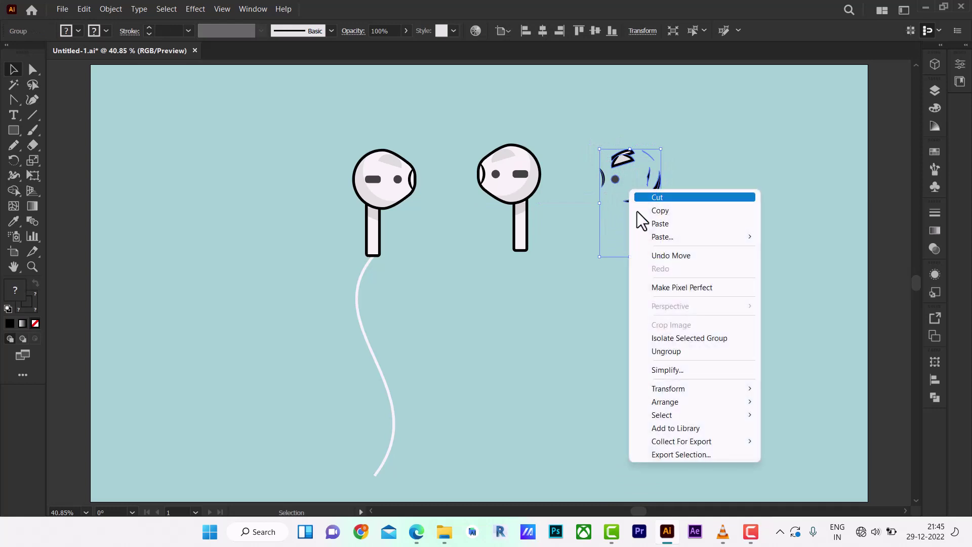
click(676, 351)
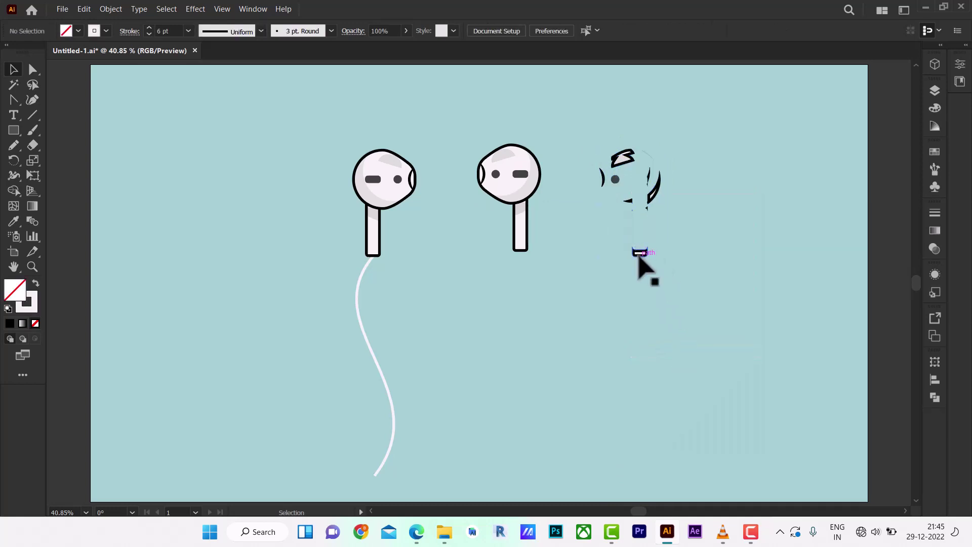
drag(639, 252, 619, 345)
click(615, 179)
key(Delete)
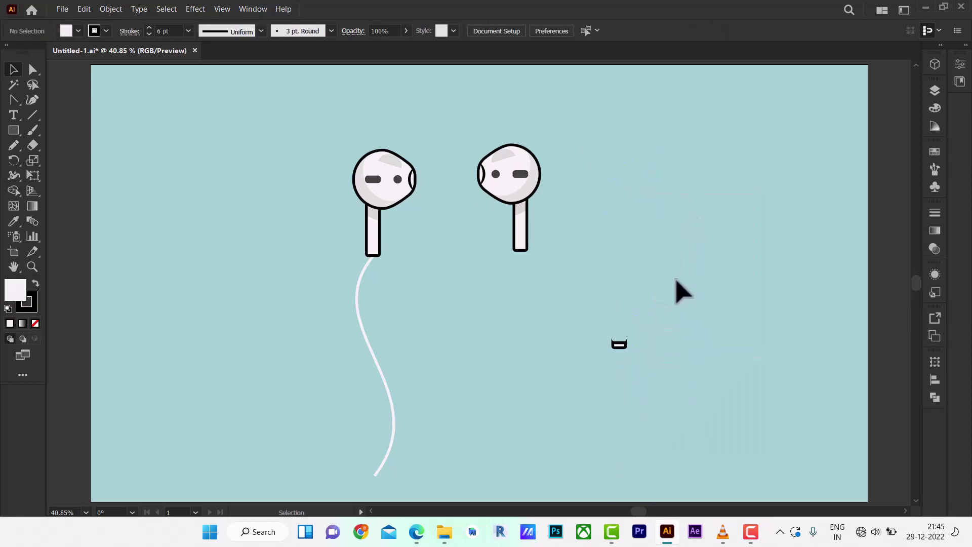
click(620, 344)
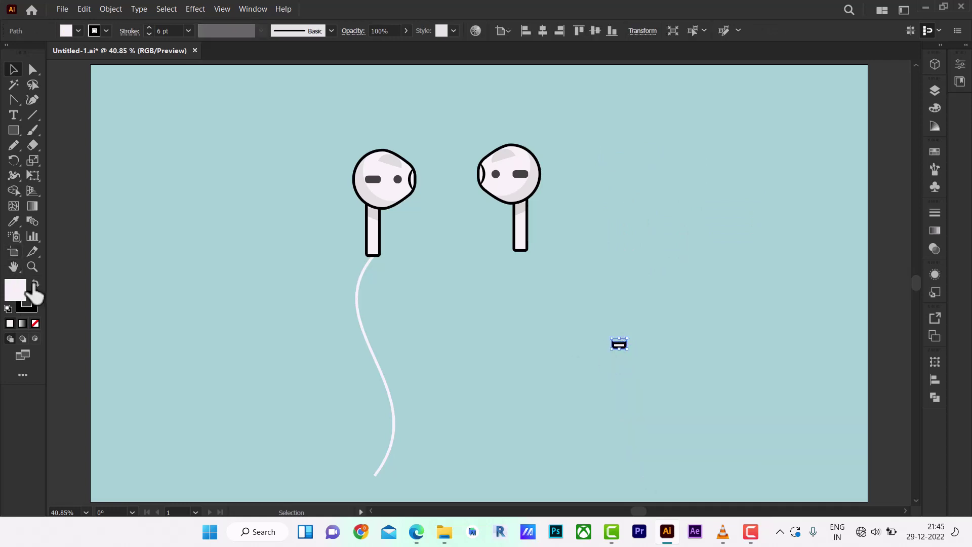
- Remove the piece's outline, set it to 10% opacity, and place it on the left stem's bottom
click(36, 323)
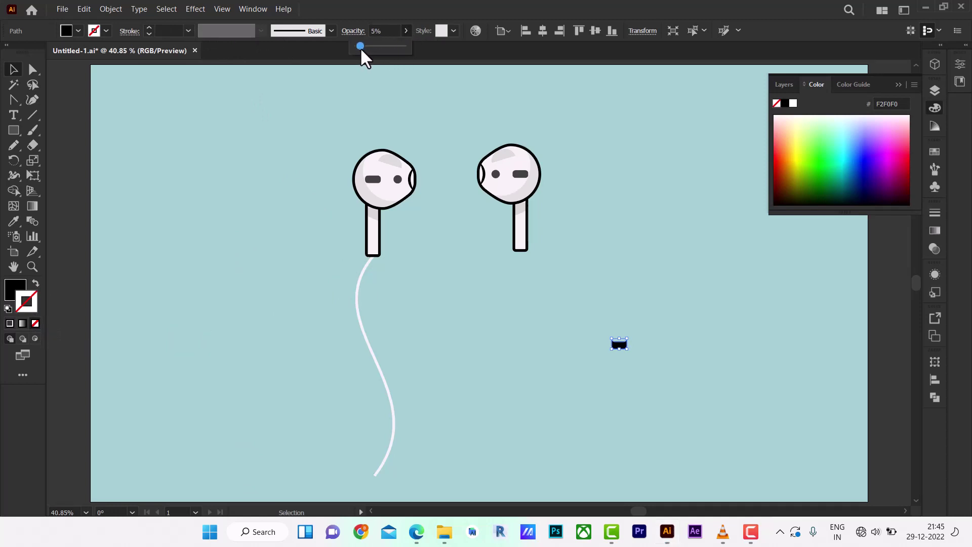
click(619, 310)
mouse_move(622, 355)
mouse_down()
mouse_move(523, 249)
mouse_move(374, 252)
mouse_up()
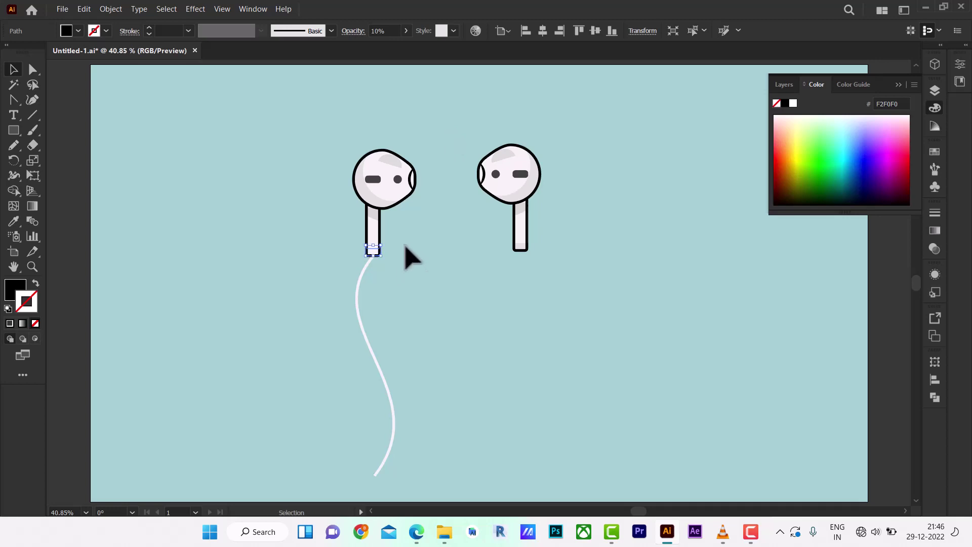
- Position the small shade piece at the bottom of the left stem
click(441, 324)
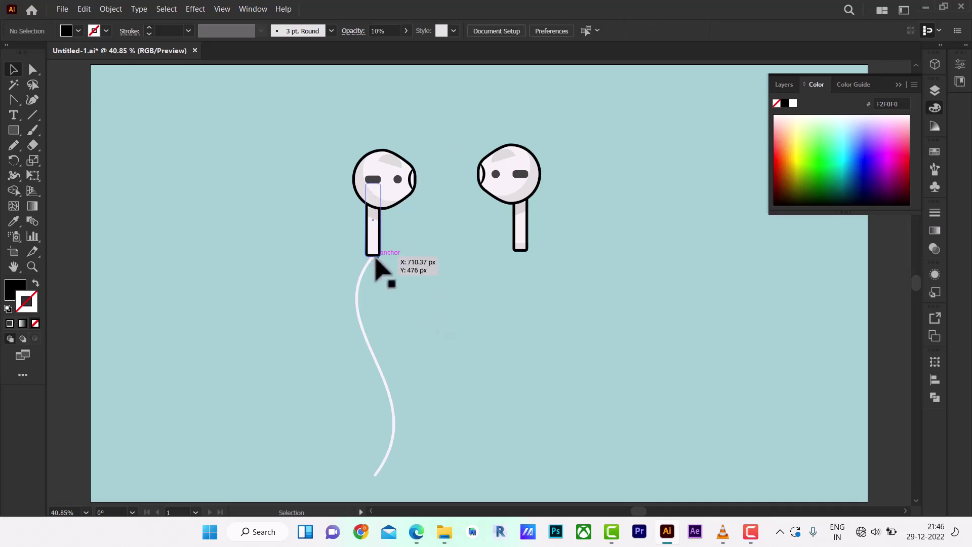
key(v)
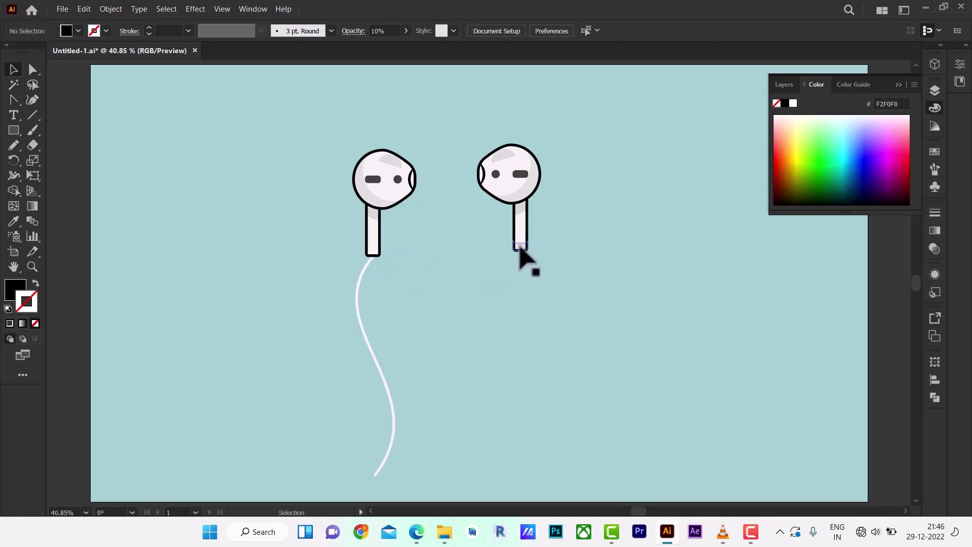
mouse_move(521, 247)
mouse_down()
mouse_move(394, 262)
mouse_move(436, 276)
mouse_up()
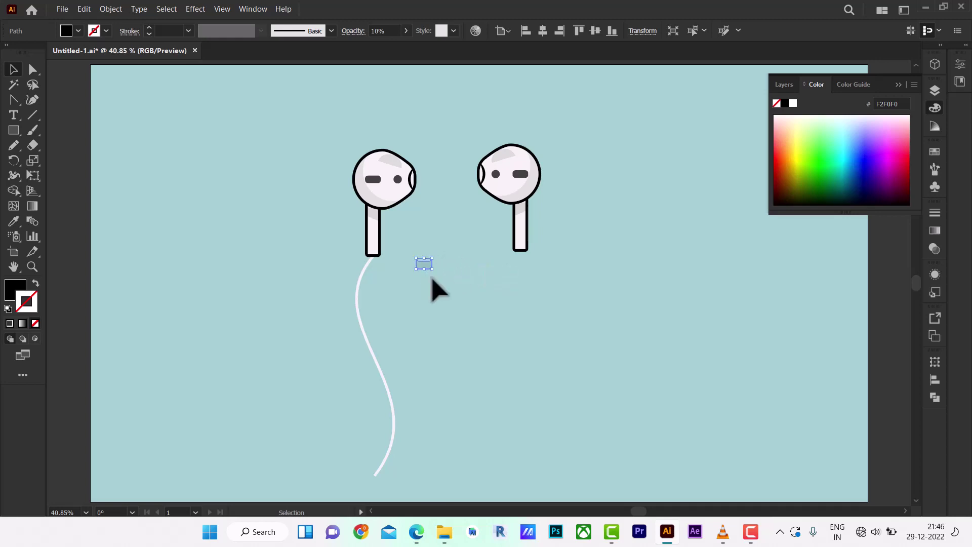
click(434, 285)
mouse_move(425, 264)
mouse_down()
mouse_move(463, 262)
mouse_move(376, 261)
mouse_up()
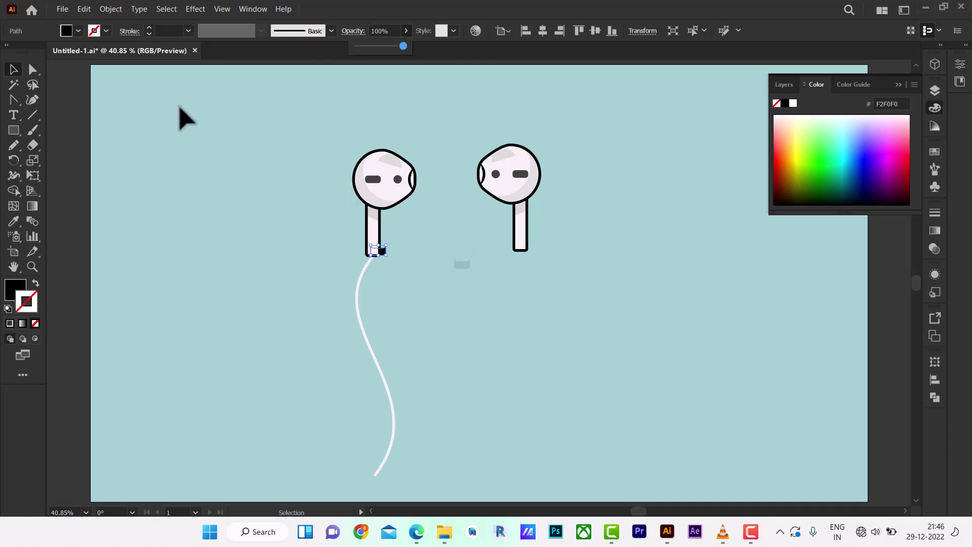
- Bring the stem shading to the front and make it slightly more opaque
click(110, 10)
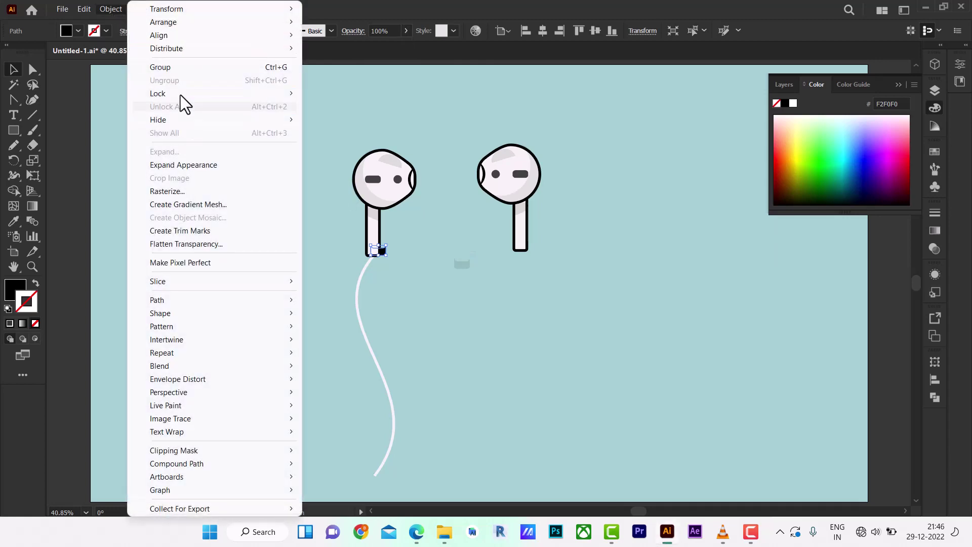
mouse_move(163, 22)
click(361, 22)
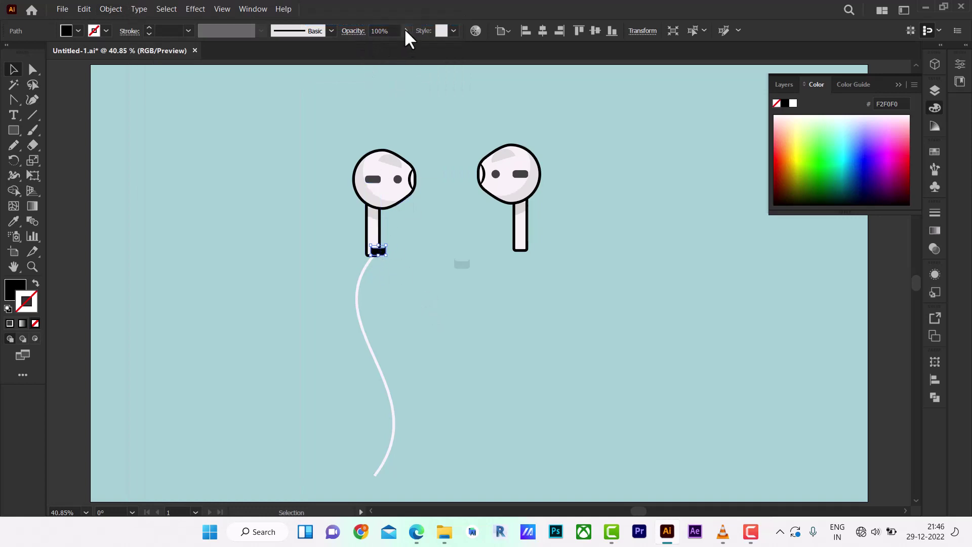
drag(362, 45, 363, 45)
click(394, 291)
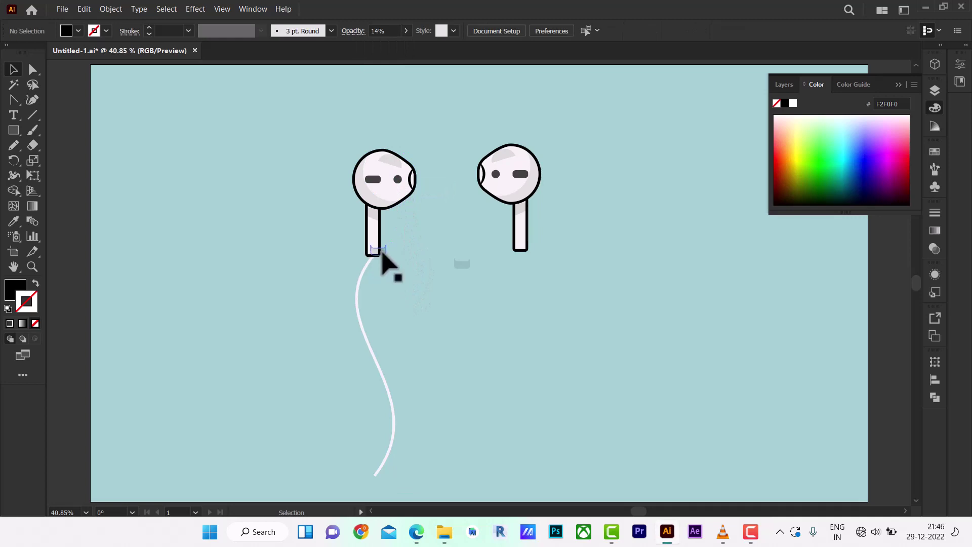
- Move the other translucent shade onto the right stem's bottom
drag(382, 257, 387, 259)
click(403, 300)
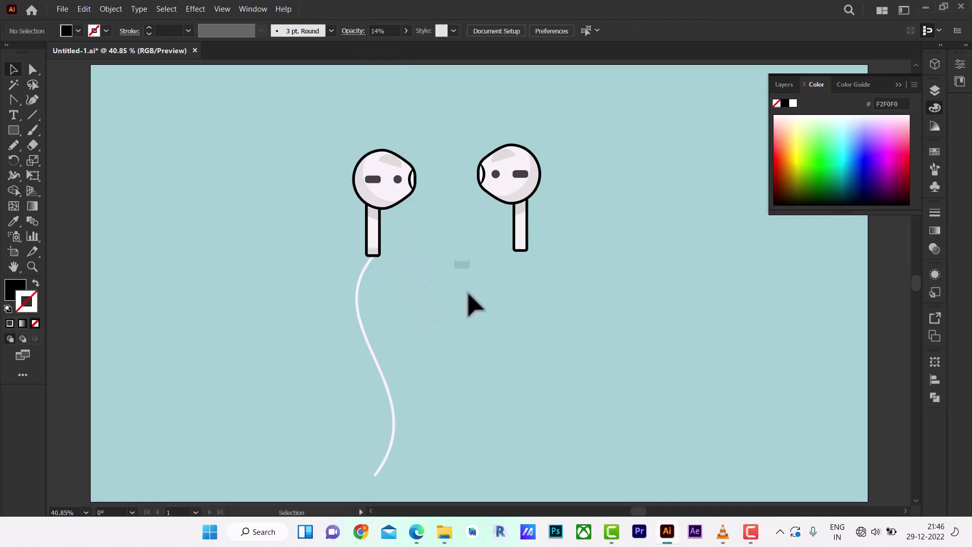
drag(451, 266, 522, 243)
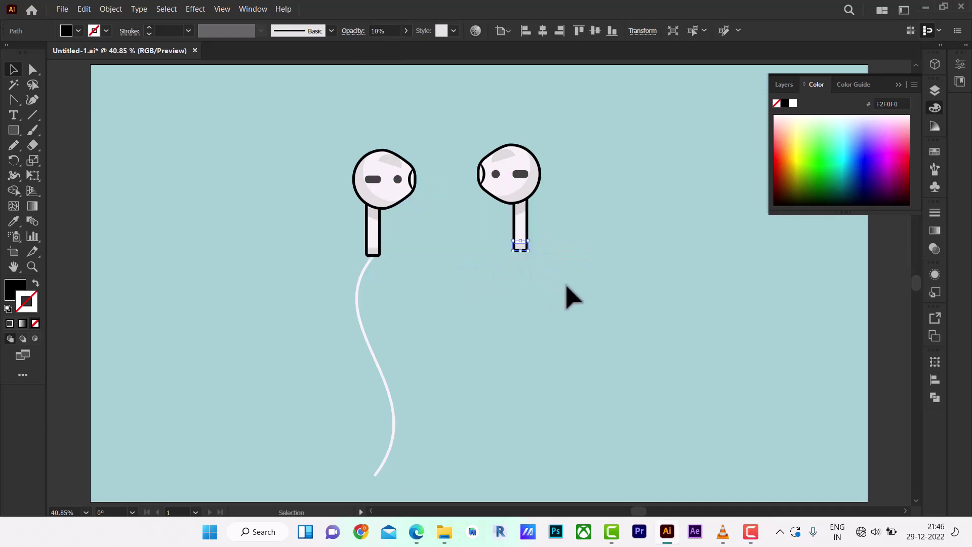
click(587, 319)
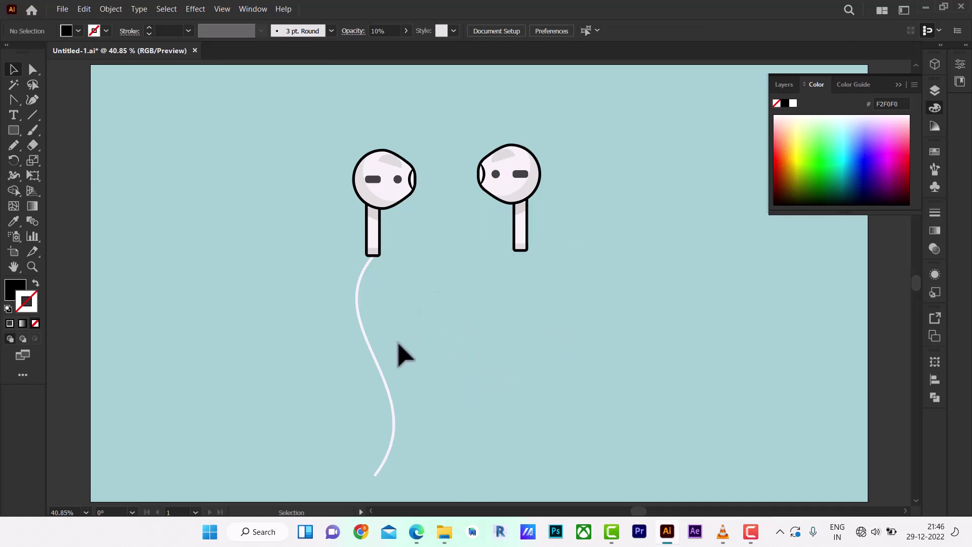
- Make a vertically reflected copy of the white cable
click(385, 389)
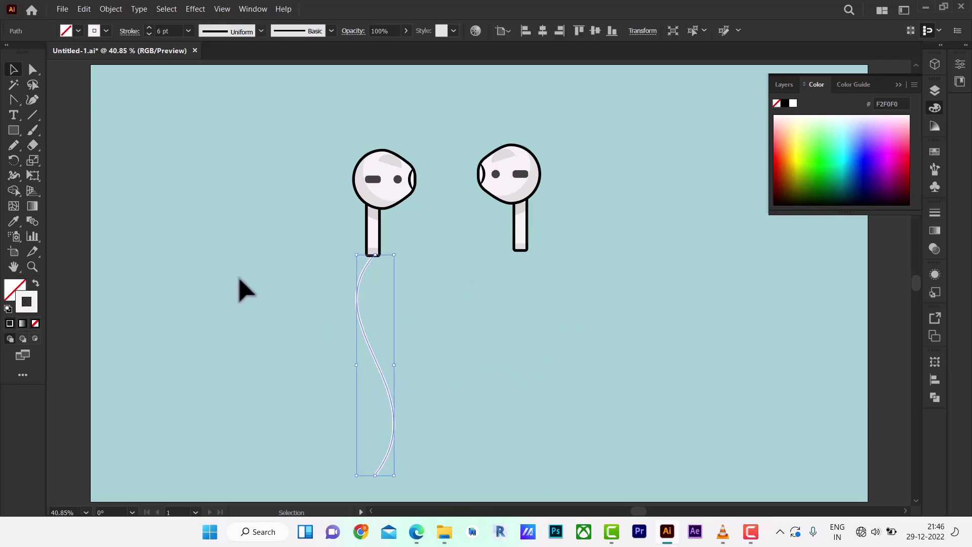
click(227, 264)
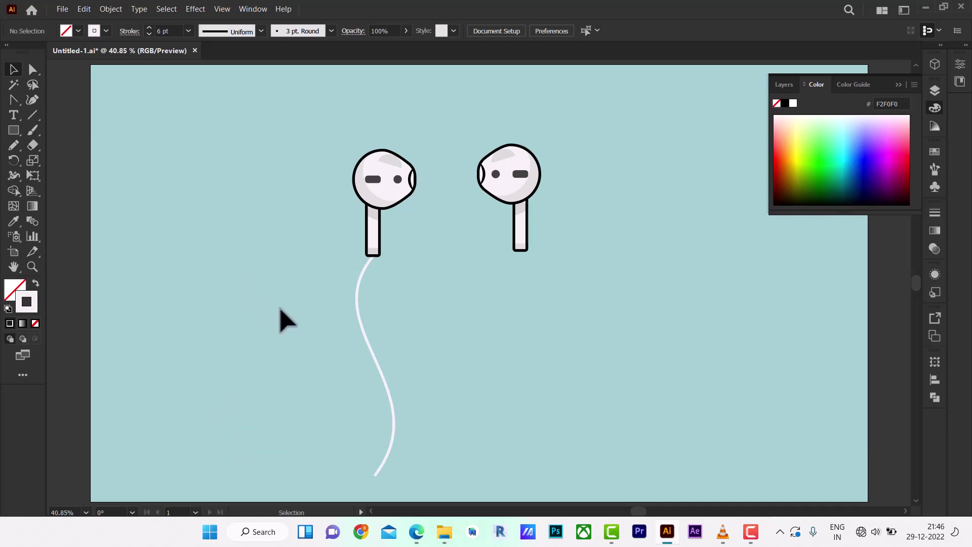
click(363, 335)
right_click(363, 335)
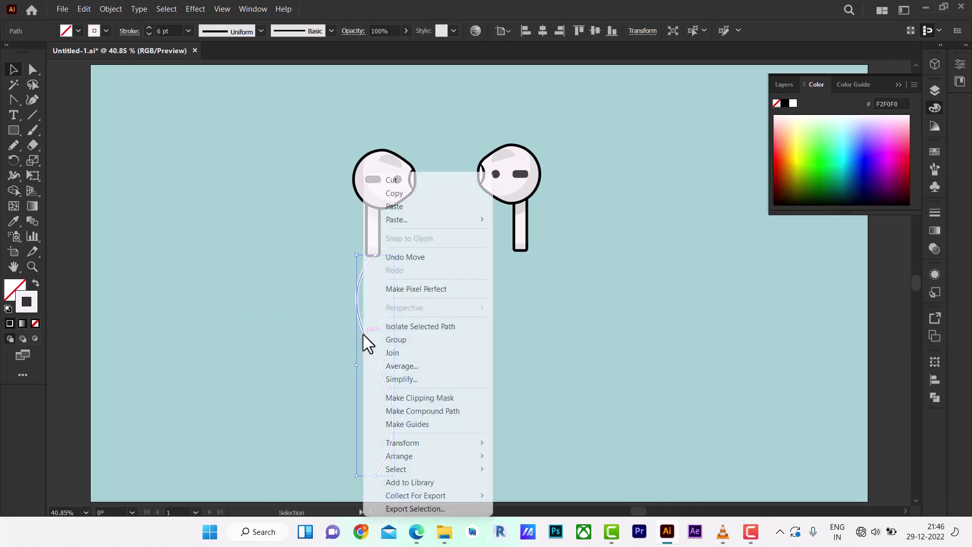
mouse_move(428, 443)
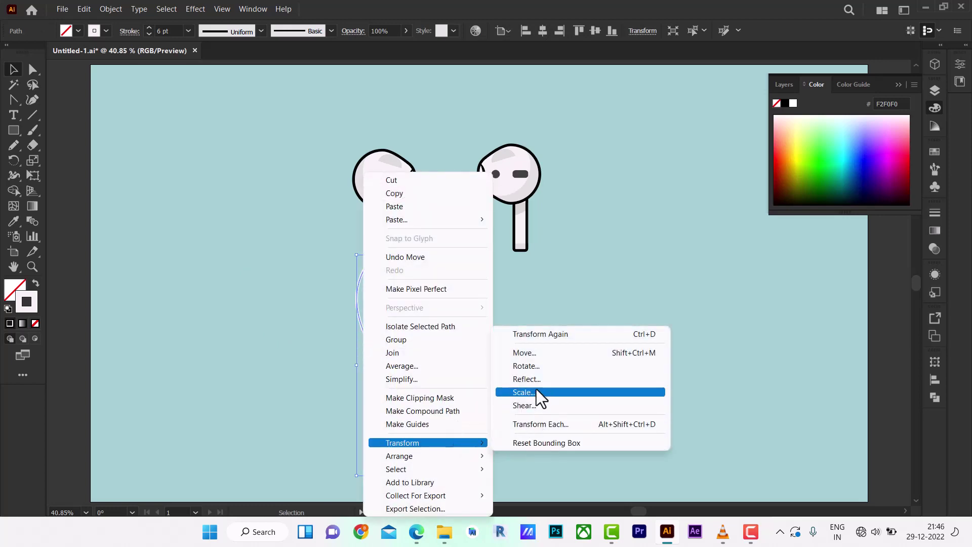
click(536, 379)
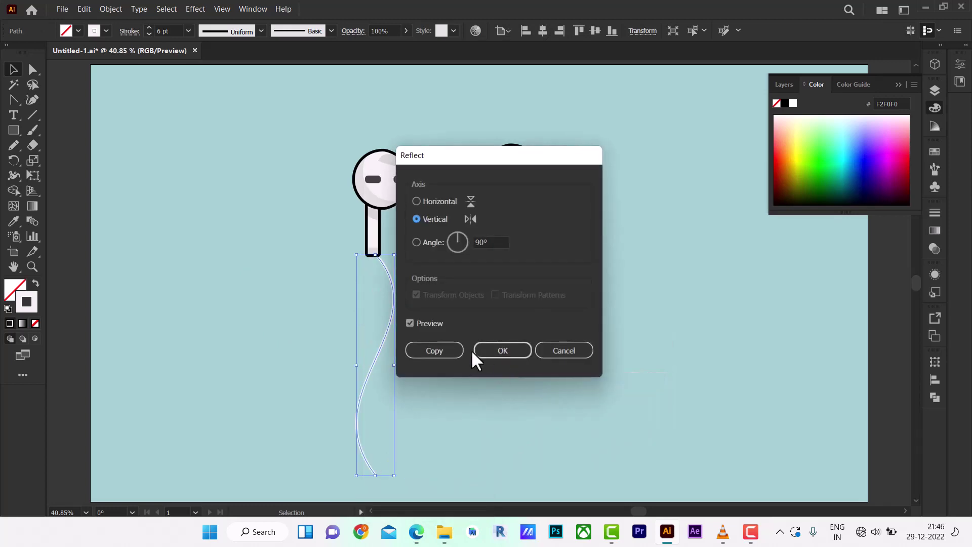
click(434, 351)
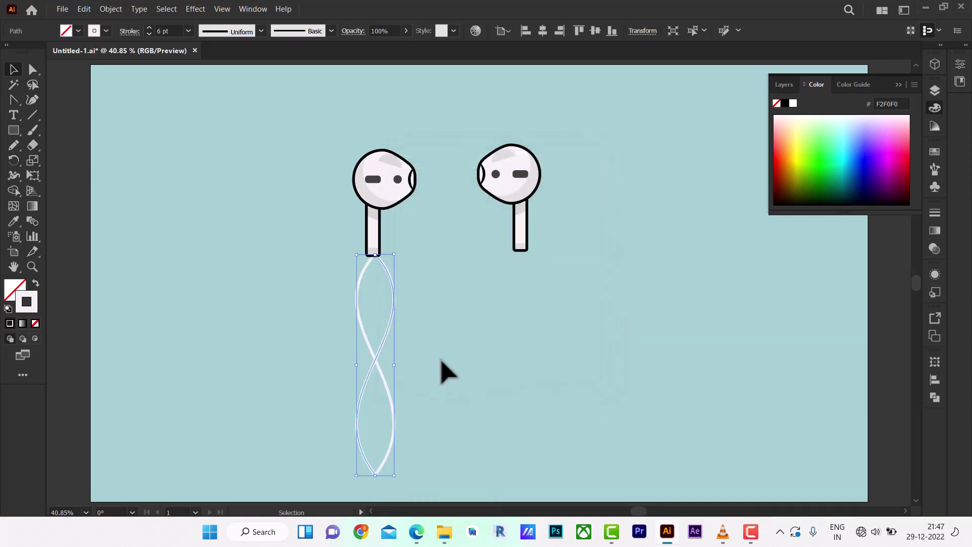
click(438, 383)
- Move the mirrored cable under the right earbud and tilt it to hang from the stem
drag(364, 337, 513, 336)
click(603, 369)
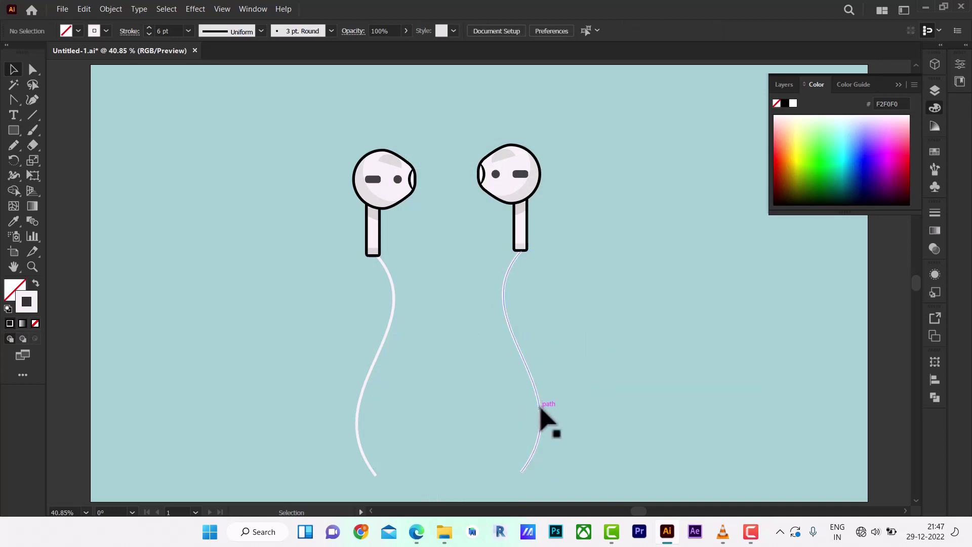
drag(541, 411, 490, 415)
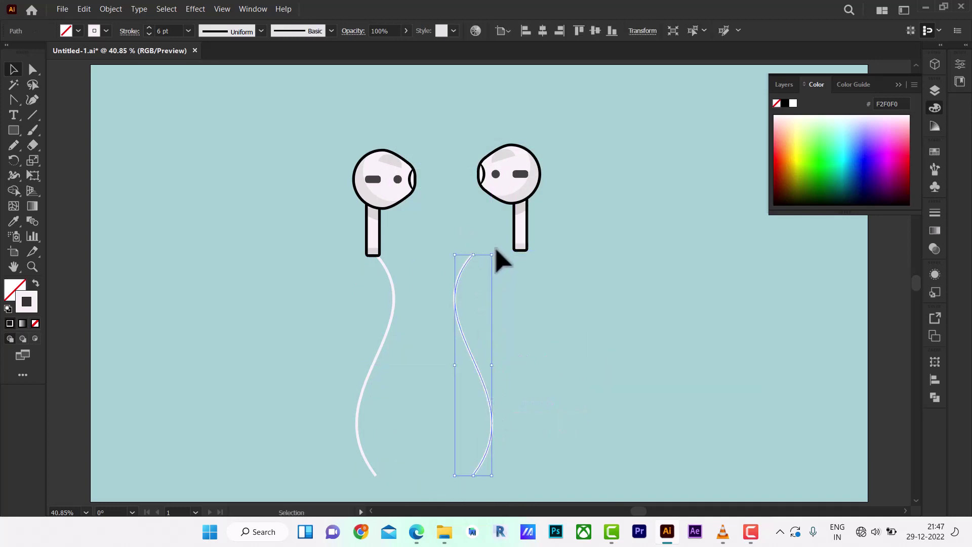
drag(496, 249, 524, 286)
drag(482, 311, 483, 305)
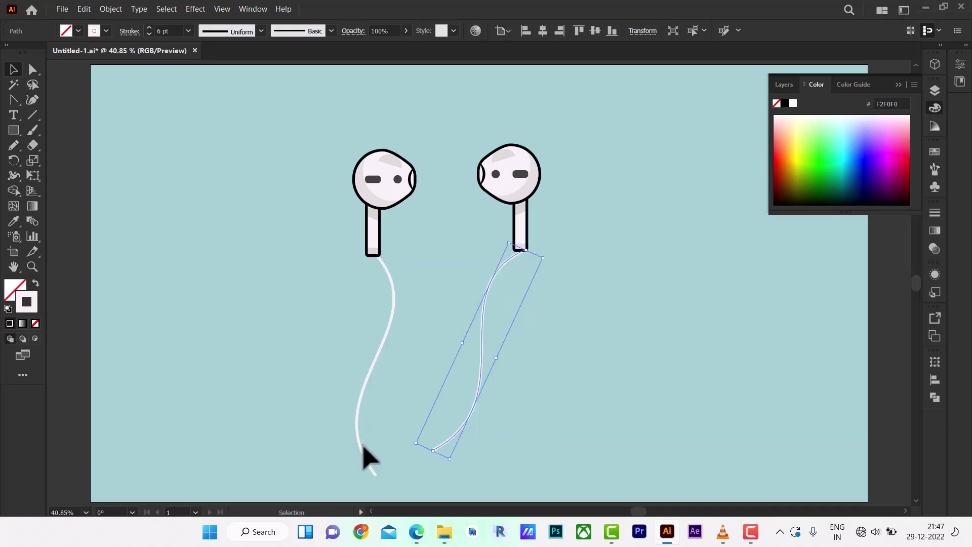
key(ctrl+a)
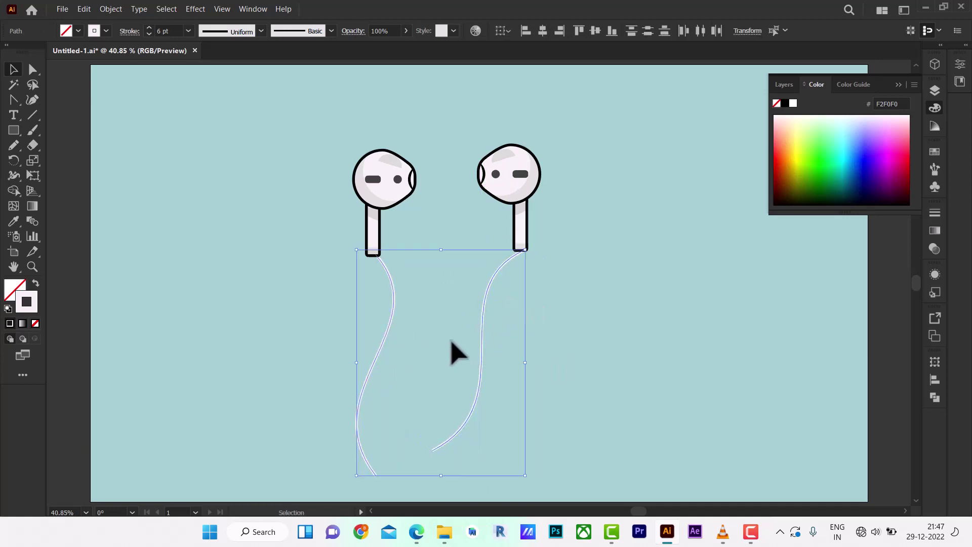
click(395, 334)
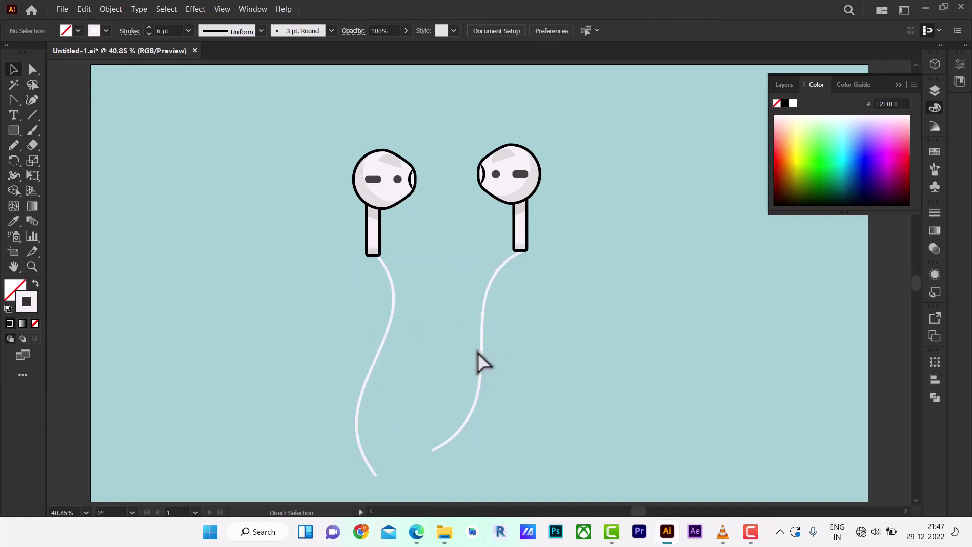
- Undo the last edits, then move, stretch and tilt the mirrored cable under the right earbud
key(ctrl+z)
key(ctrl+z)
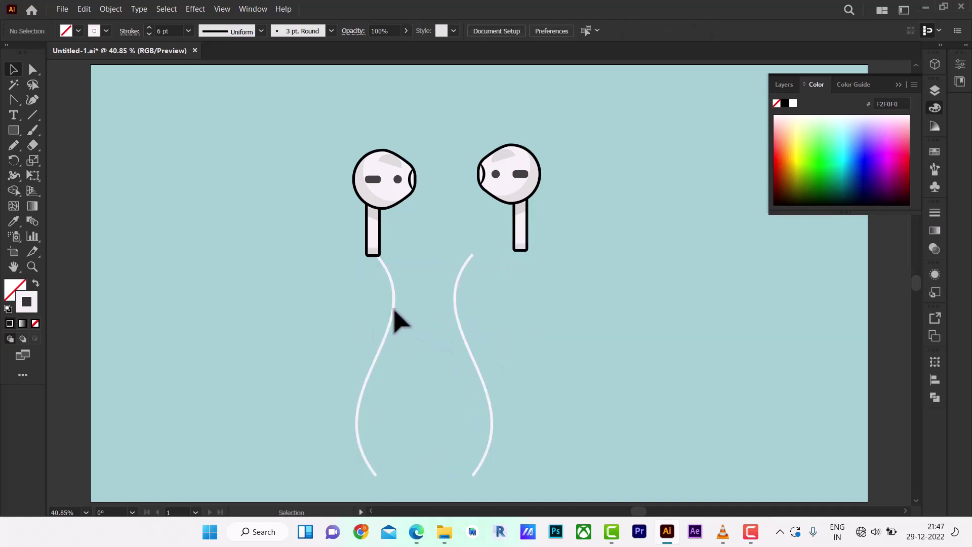
key(ctrl+z)
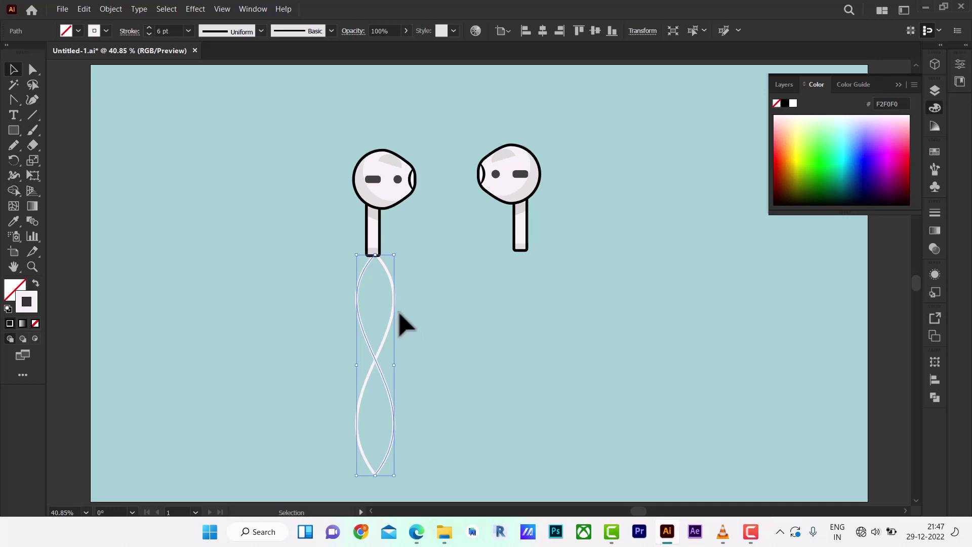
click(401, 318)
click(402, 311)
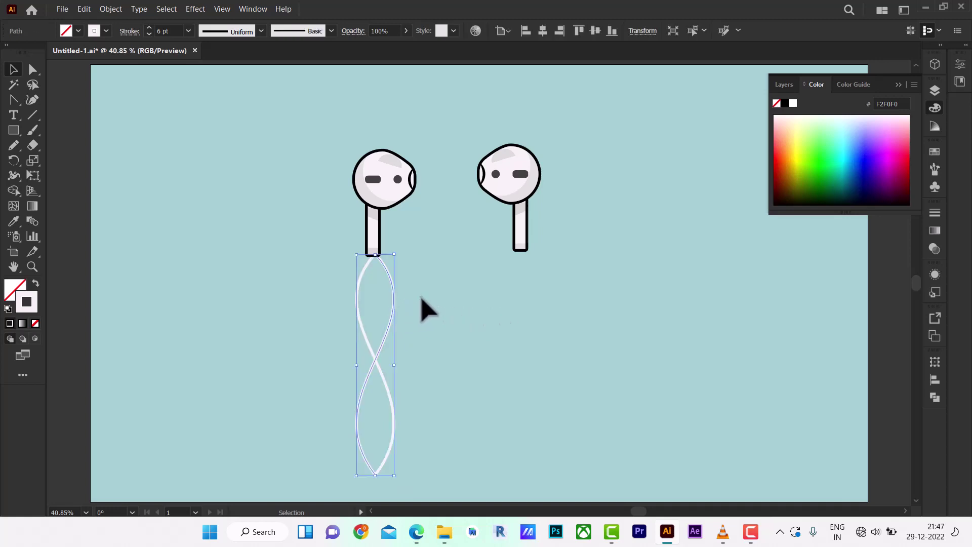
mouse_move(400, 312)
mouse_down()
mouse_move(546, 307)
mouse_move(538, 310)
mouse_up()
drag(554, 495, 528, 474)
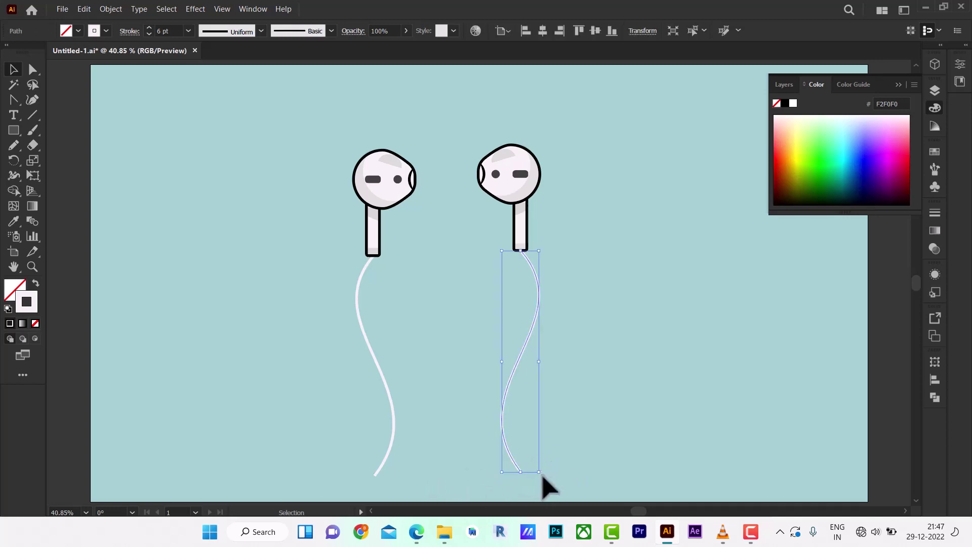
drag(540, 474, 543, 477)
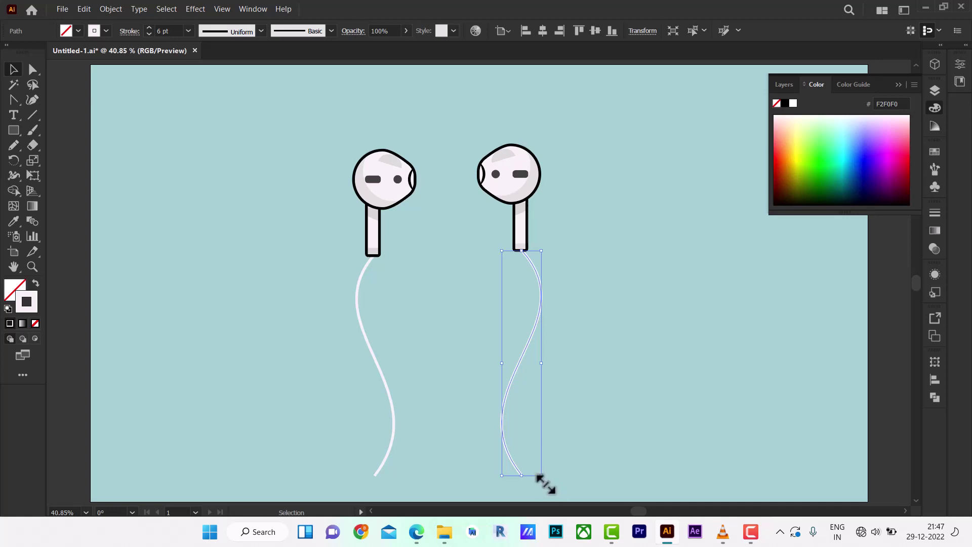
drag(541, 479, 446, 494)
mouse_move(578, 335)
mouse_down()
mouse_move(545, 337)
mouse_move(514, 318)
mouse_up()
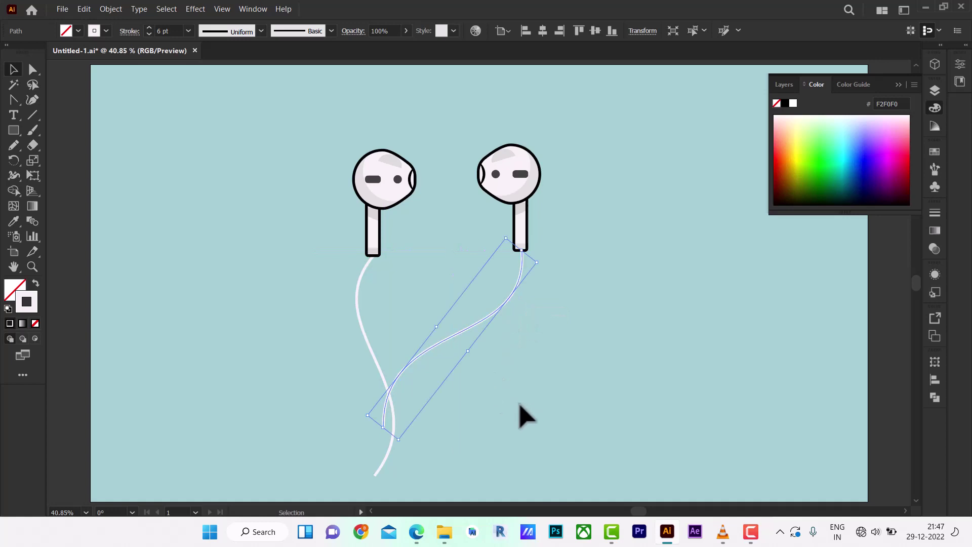
click(525, 416)
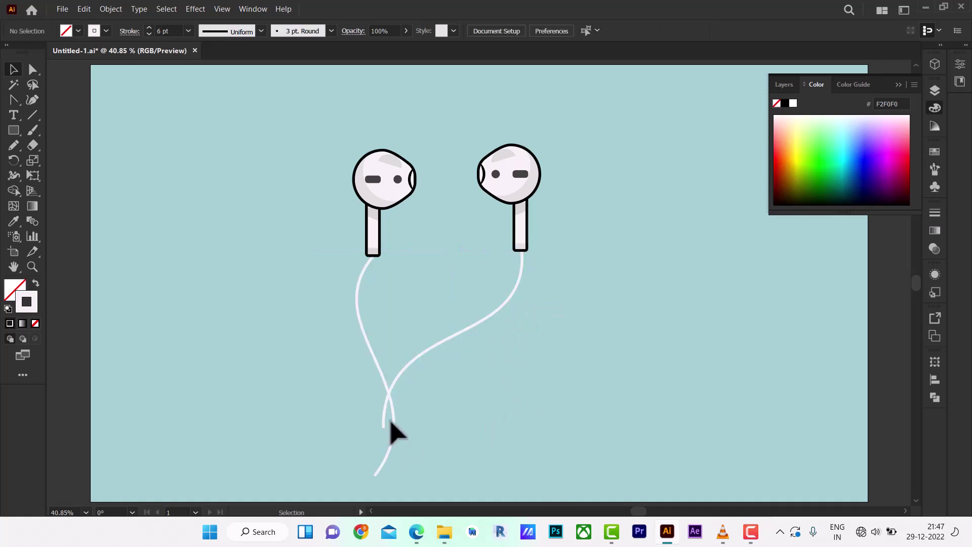
- Tilt and move the left cable so it crosses the right one, then select both
click(376, 475)
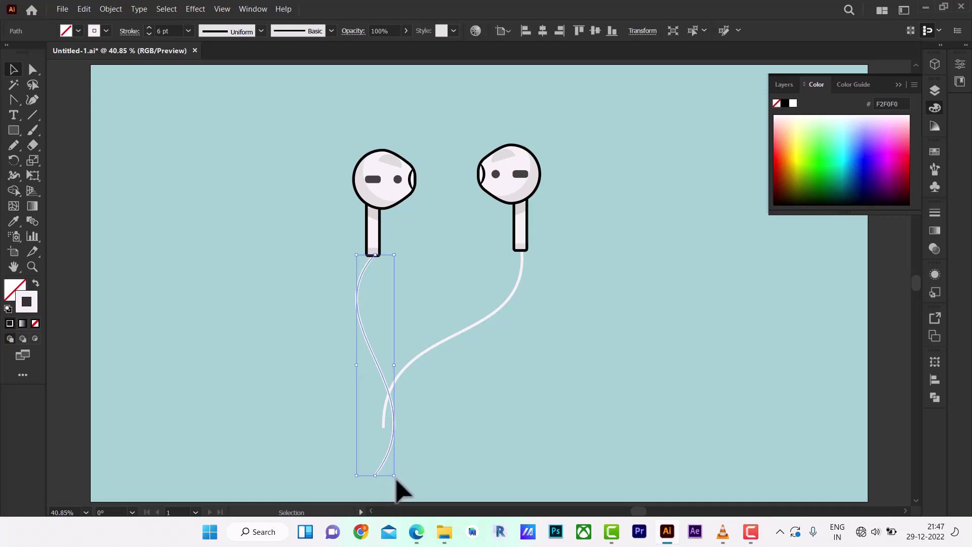
drag(395, 479, 432, 450)
mouse_move(406, 416)
mouse_down()
mouse_move(439, 428)
mouse_move(449, 415)
mouse_up()
click(524, 406)
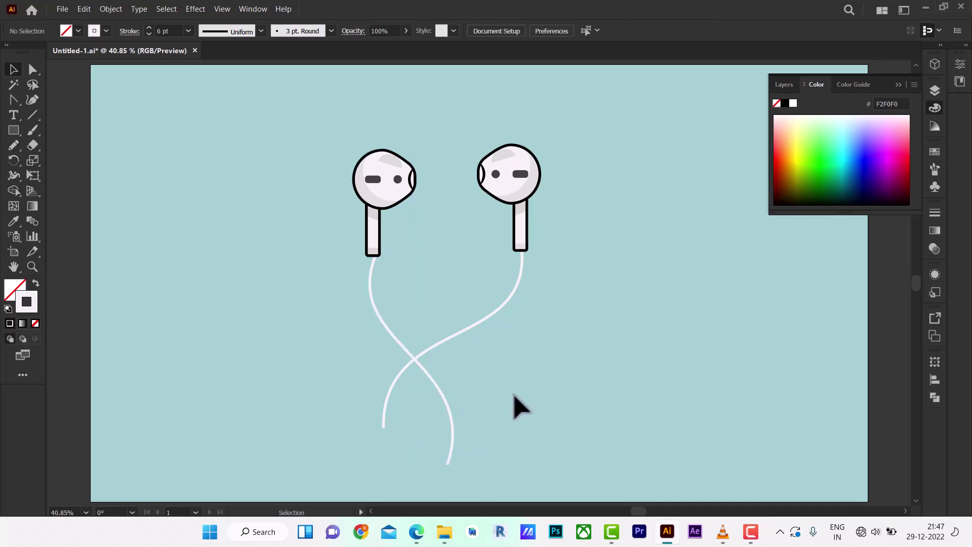
drag(347, 348, 517, 431)
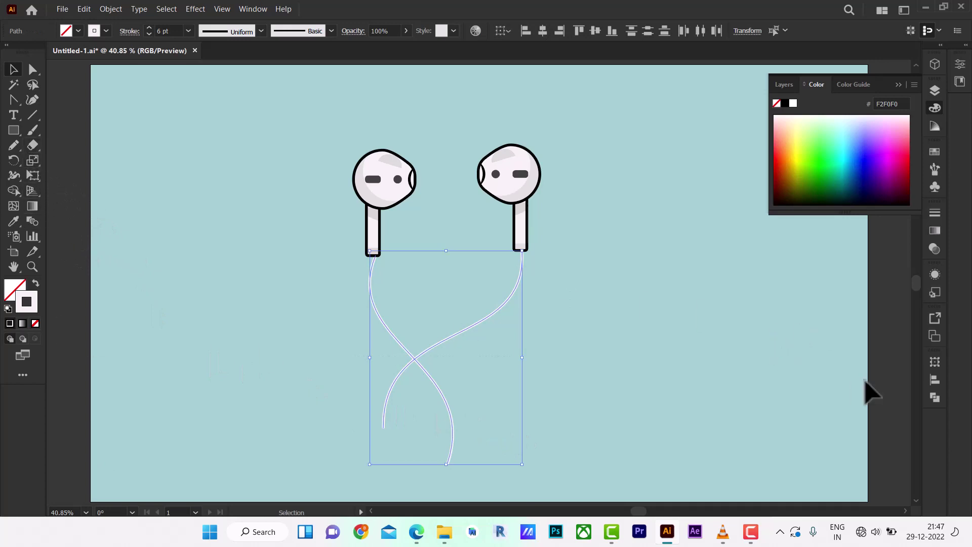
- Try dividing the cables with Pathfinder and dismiss the no-results warning
click(935, 398)
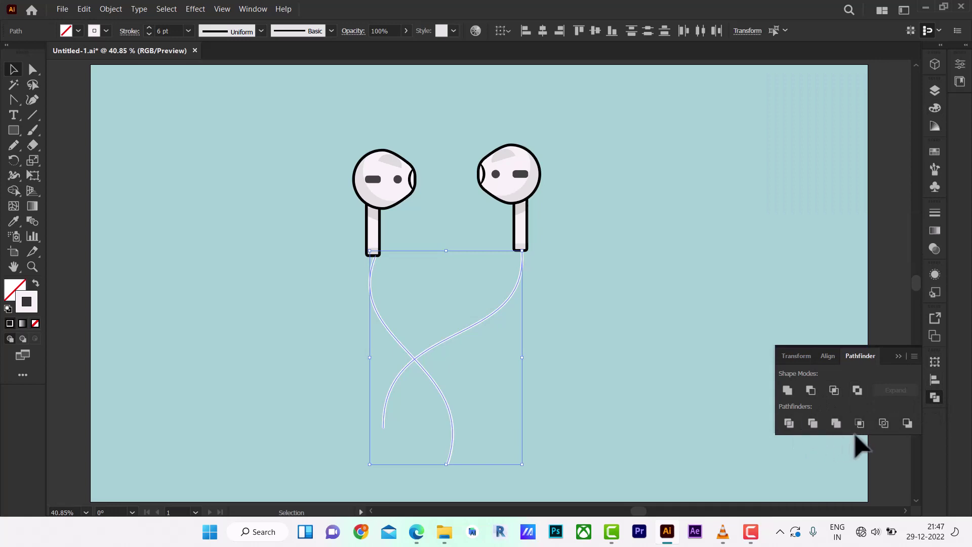
click(789, 423)
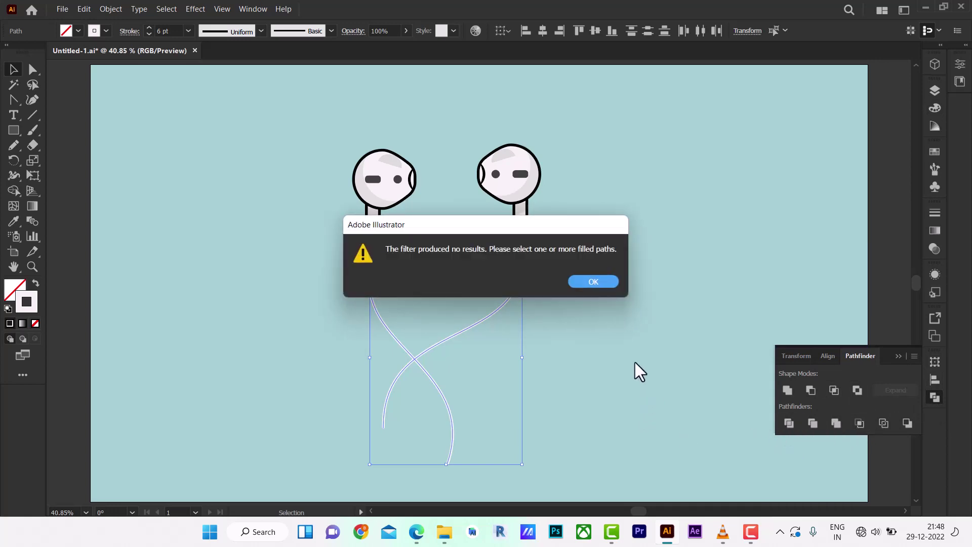
click(593, 282)
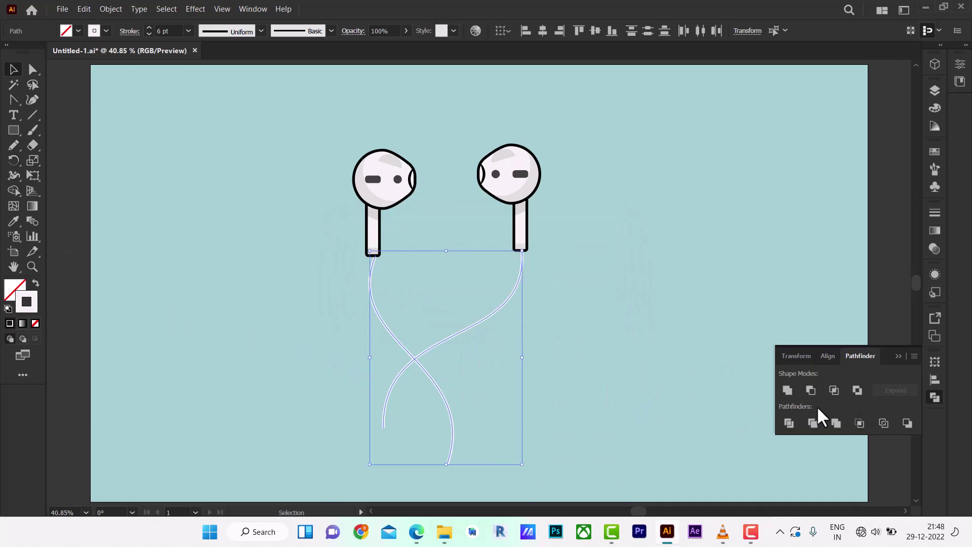
click(681, 413)
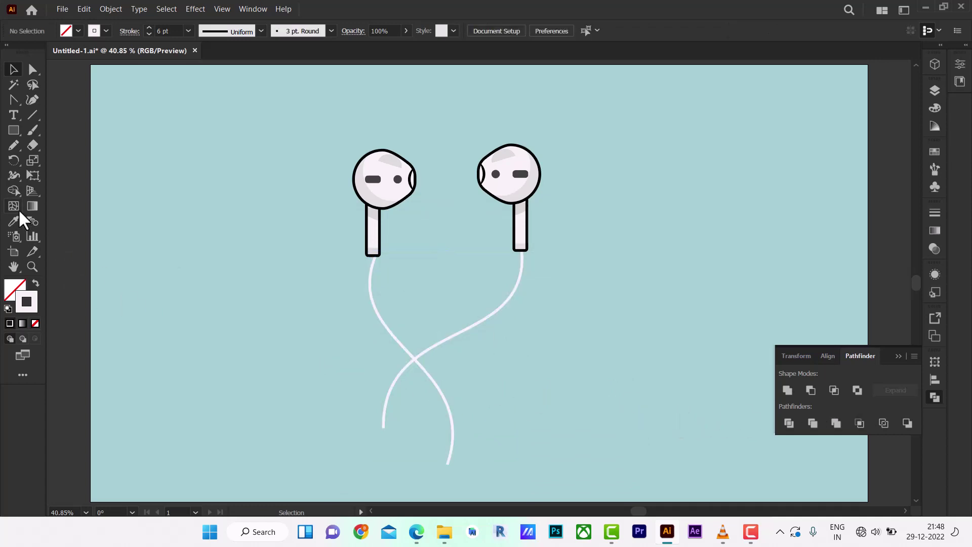
- Select both cables and delete the left cable's tail below the crossing with Shape Builder
click(13, 206)
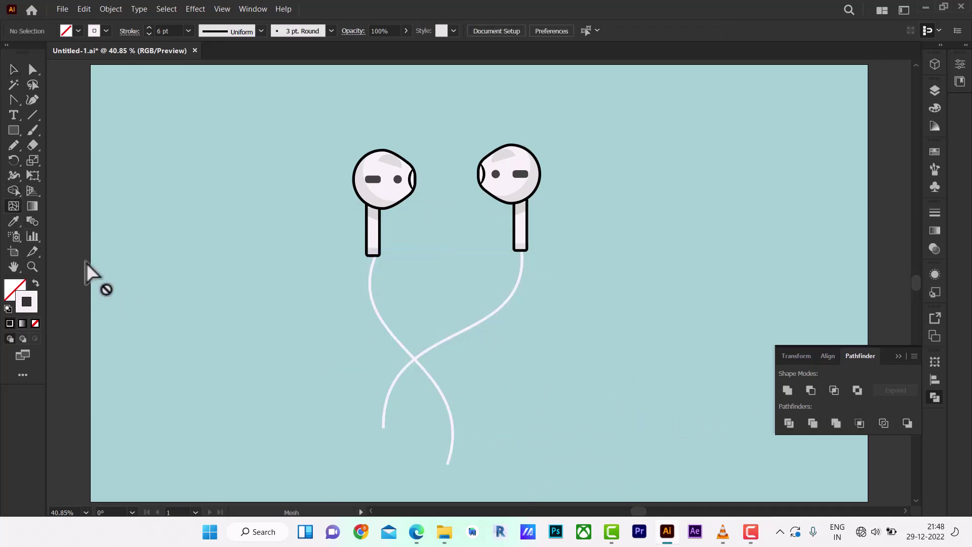
click(14, 69)
drag(306, 310, 521, 406)
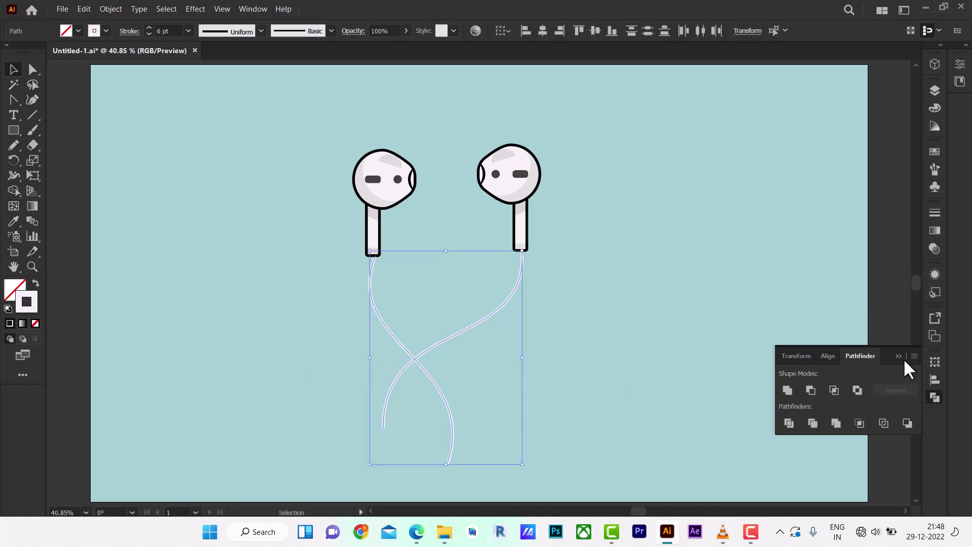
drag(328, 341, 513, 448)
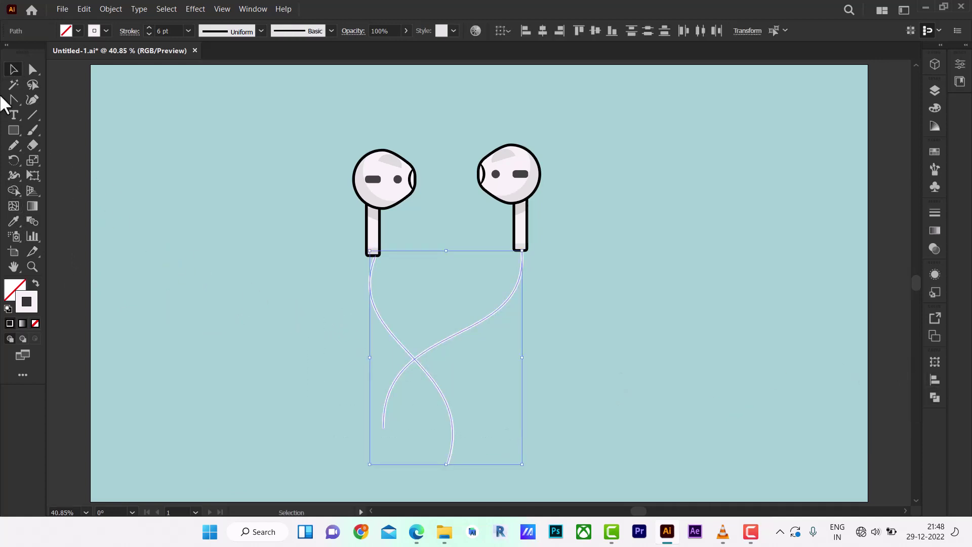
click(13, 191)
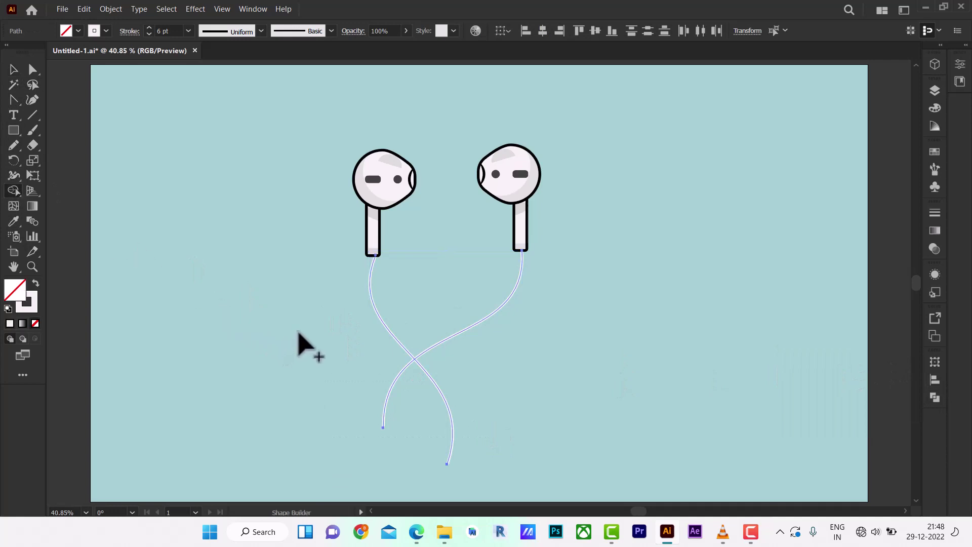
alt+click(394, 384)
click(14, 69)
click(603, 353)
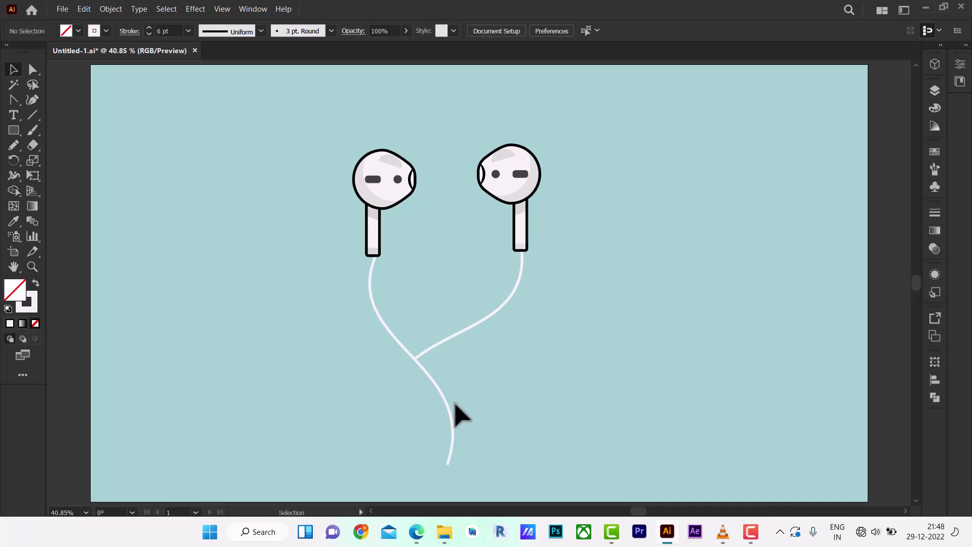
- Rotate the right cable near-vertical and shift both cables so their lower ends meet
click(456, 405)
key(v)
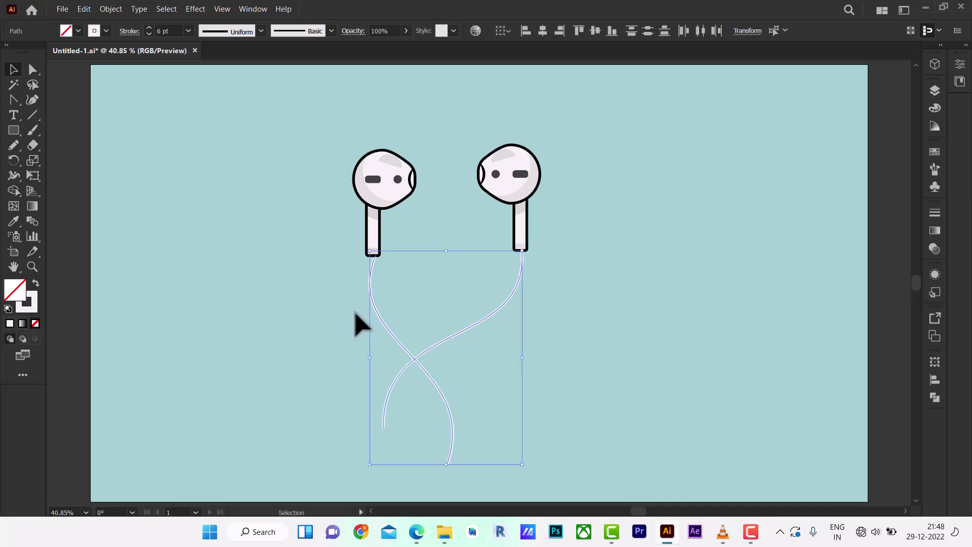
click(331, 304)
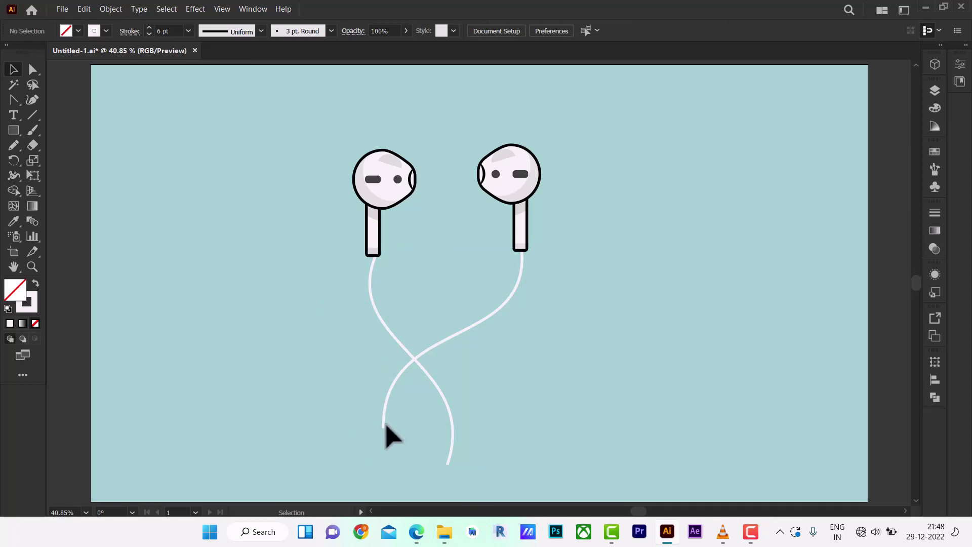
drag(386, 428, 450, 469)
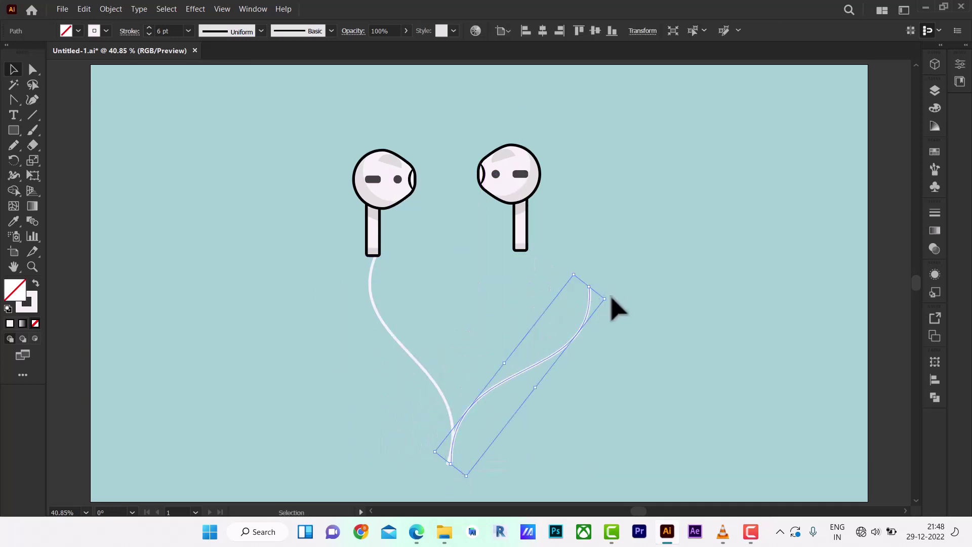
mouse_move(610, 299)
mouse_down()
mouse_move(576, 278)
mouse_move(526, 287)
mouse_up()
click(569, 315)
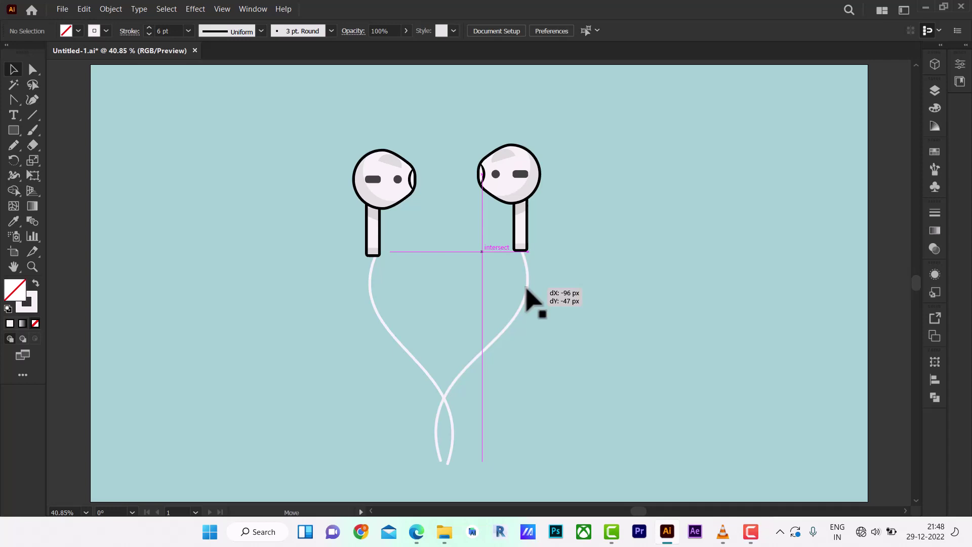
drag(528, 299, 532, 301)
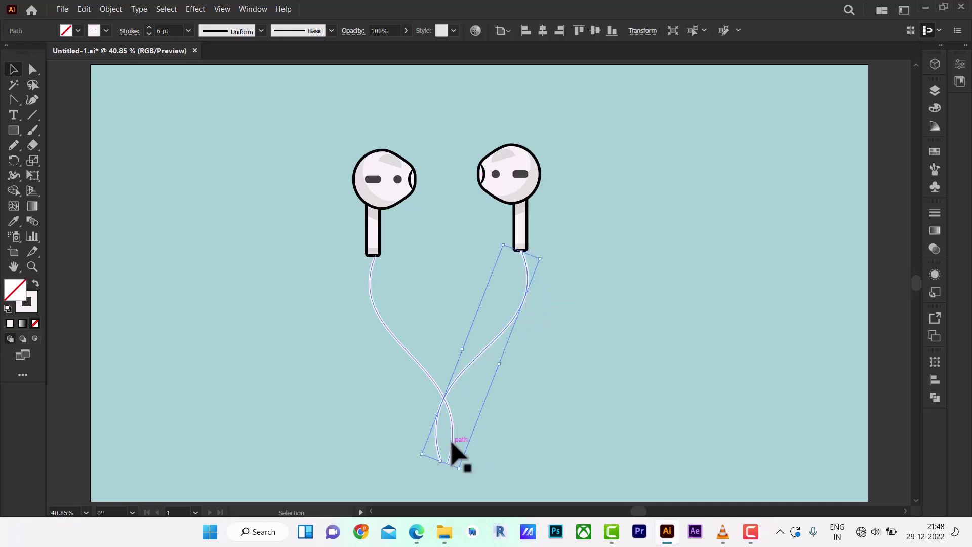
click(444, 434)
drag(452, 443, 449, 441)
click(527, 431)
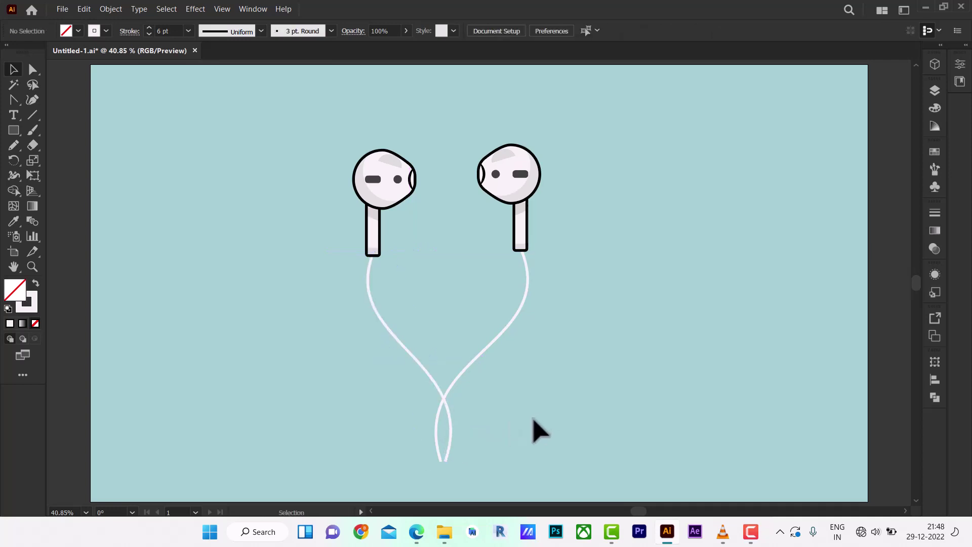
- Draw a small tall white rectangle with no outline and place it where the cables meet
click(12, 130)
click(59, 128)
drag(182, 164, 193, 207)
click(36, 284)
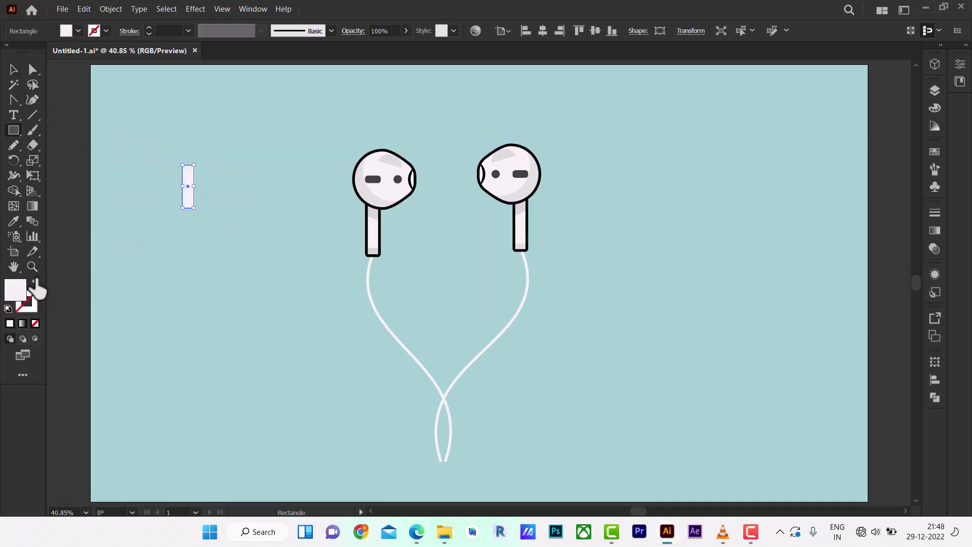
click(14, 70)
click(254, 202)
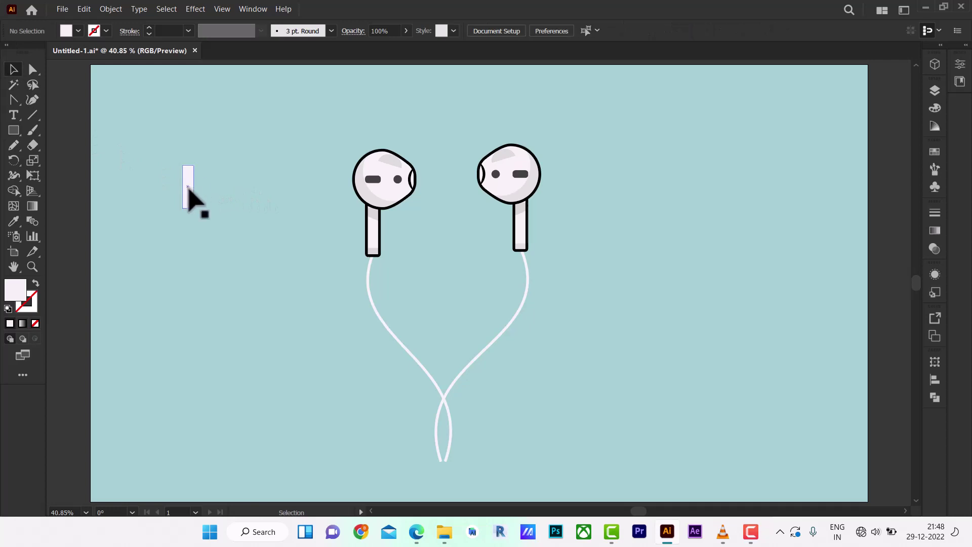
drag(191, 202, 444, 480)
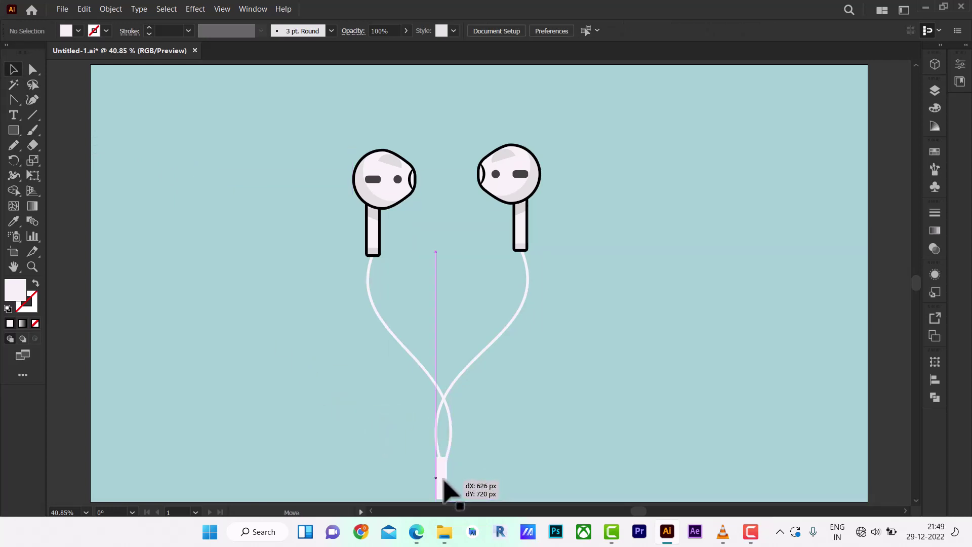
drag(444, 481, 441, 483)
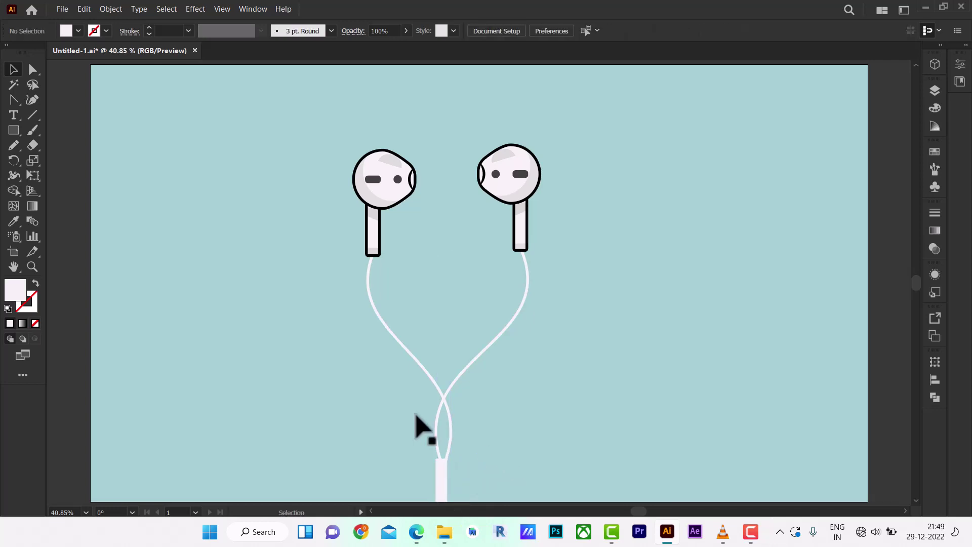
- Zoom in on the cable crossing and nudge the connector right to centre it under the cables
key(z)
click(450, 481)
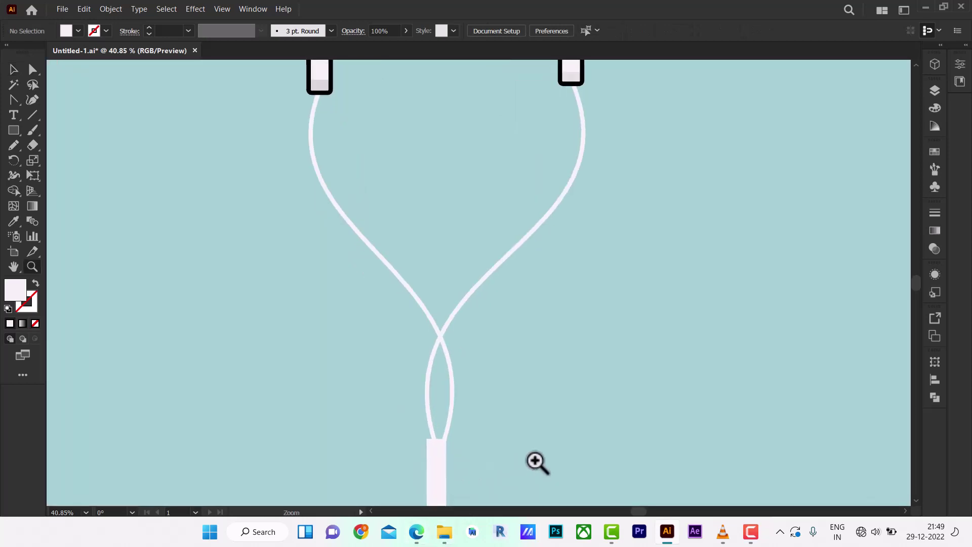
click(16, 70)
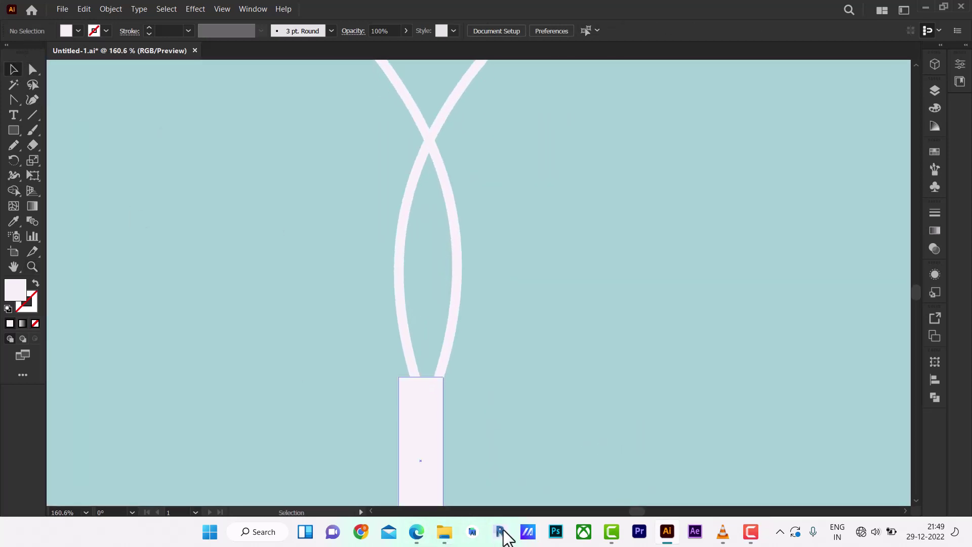
drag(415, 447, 429, 461)
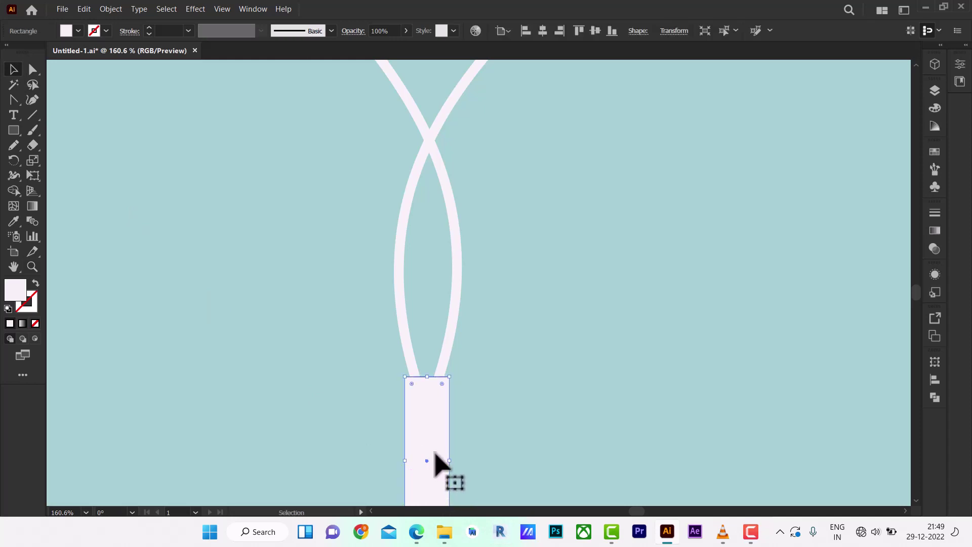
- Duplicate the connector rectangle to its right and trim the copy to a thin vertical strip with Shape Builder
drag(432, 454, 517, 433)
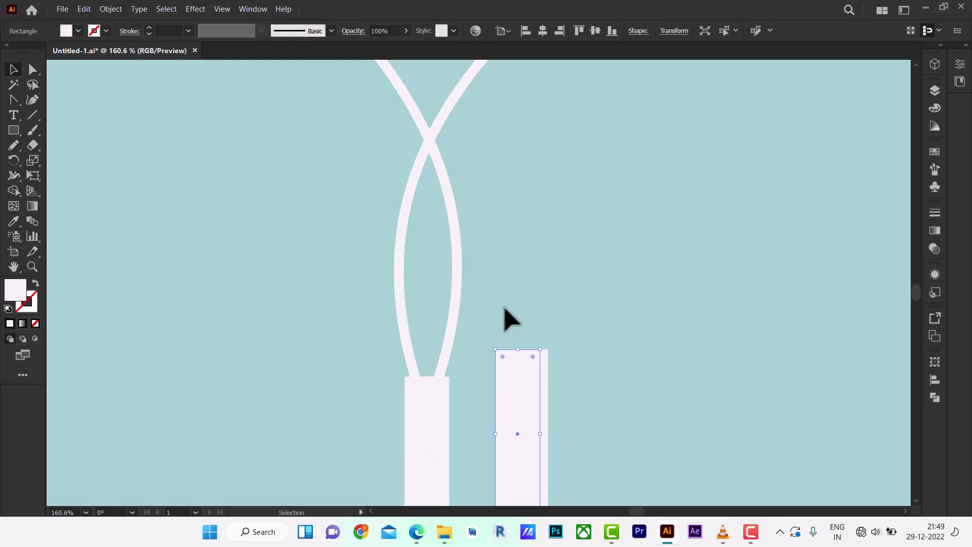
click(14, 190)
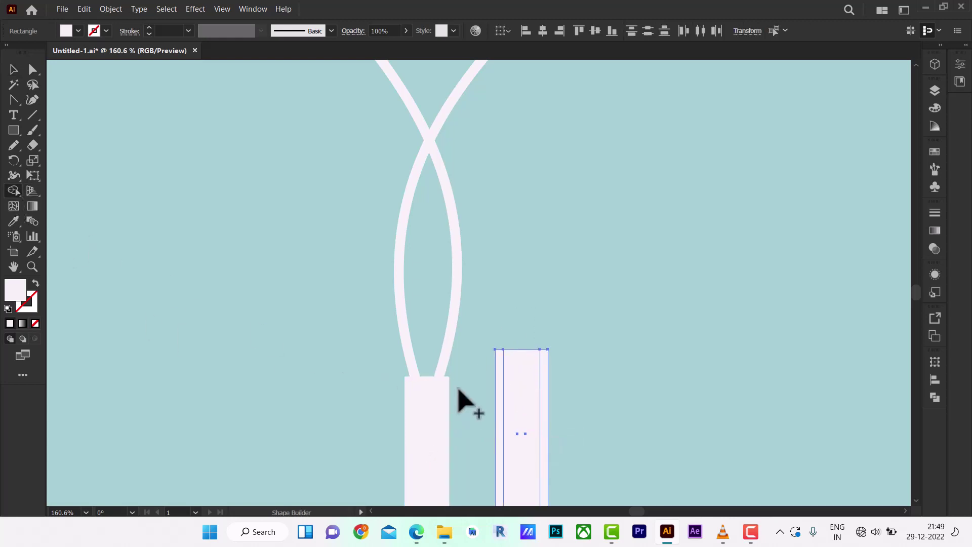
drag(493, 420, 521, 434)
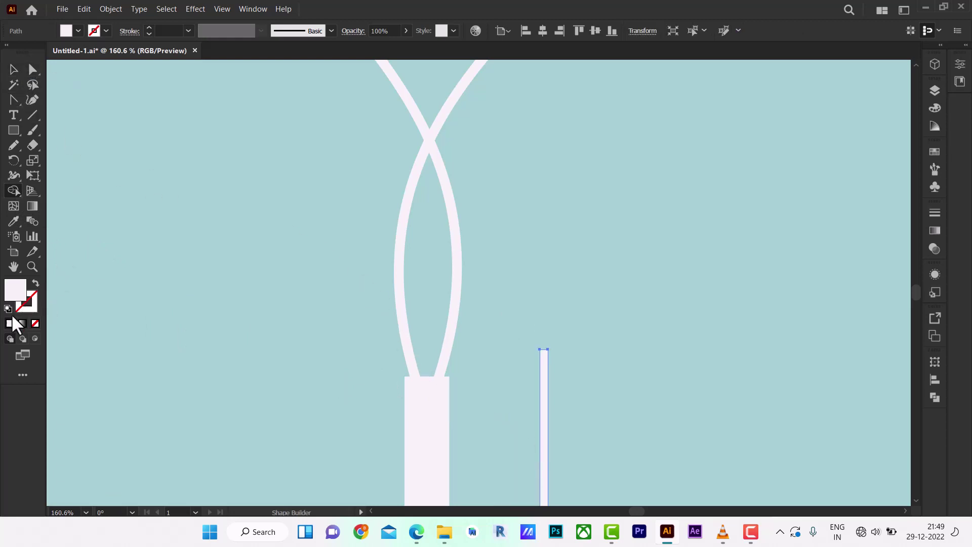
- Give the thin strip a black fill and no stroke
click(8, 309)
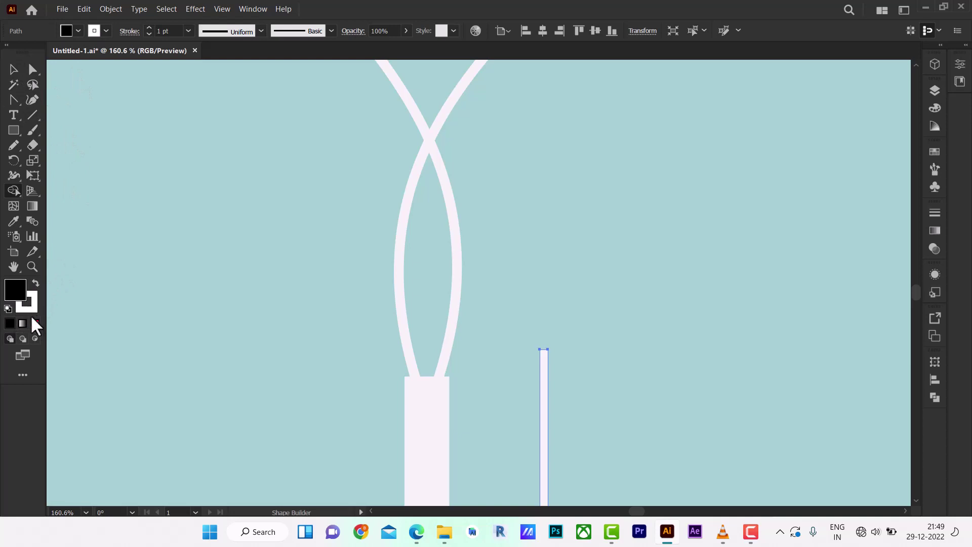
click(30, 306)
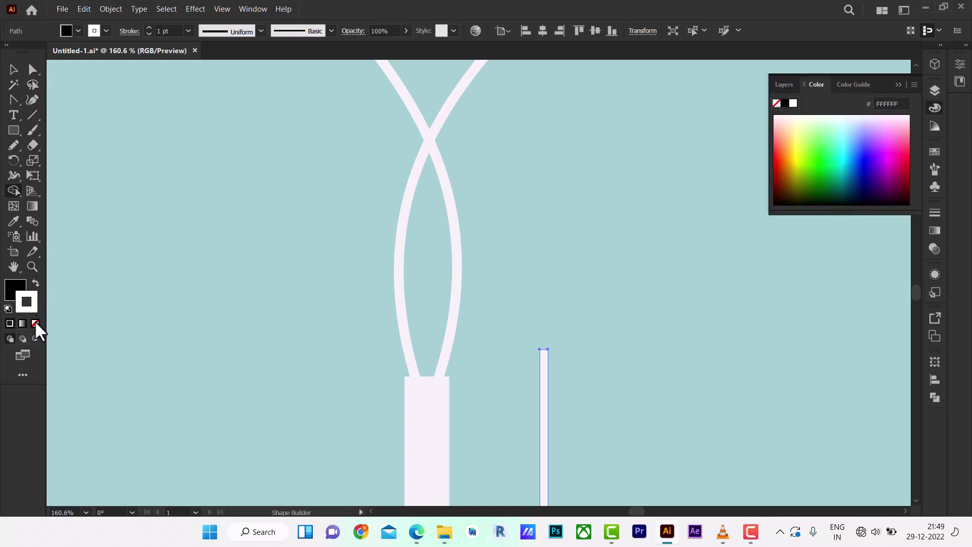
click(13, 70)
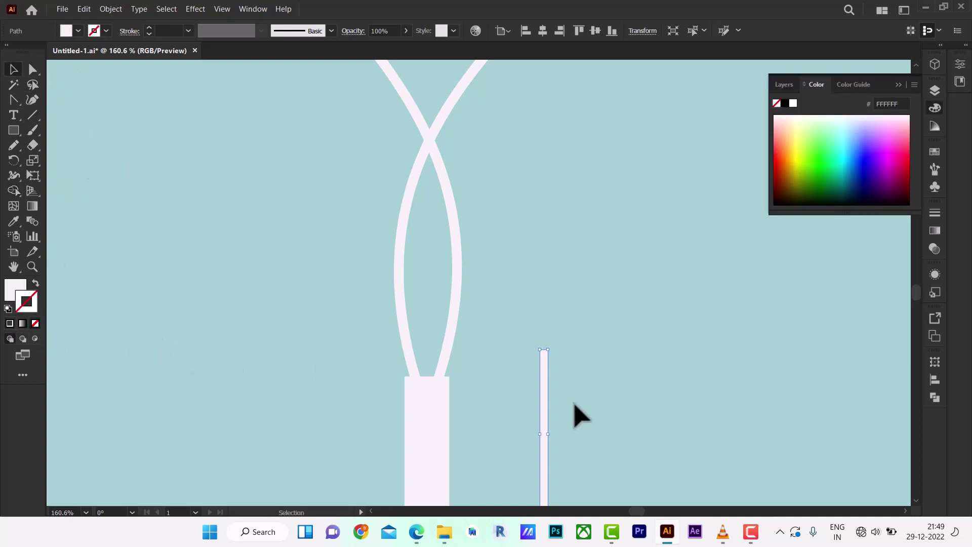
click(785, 103)
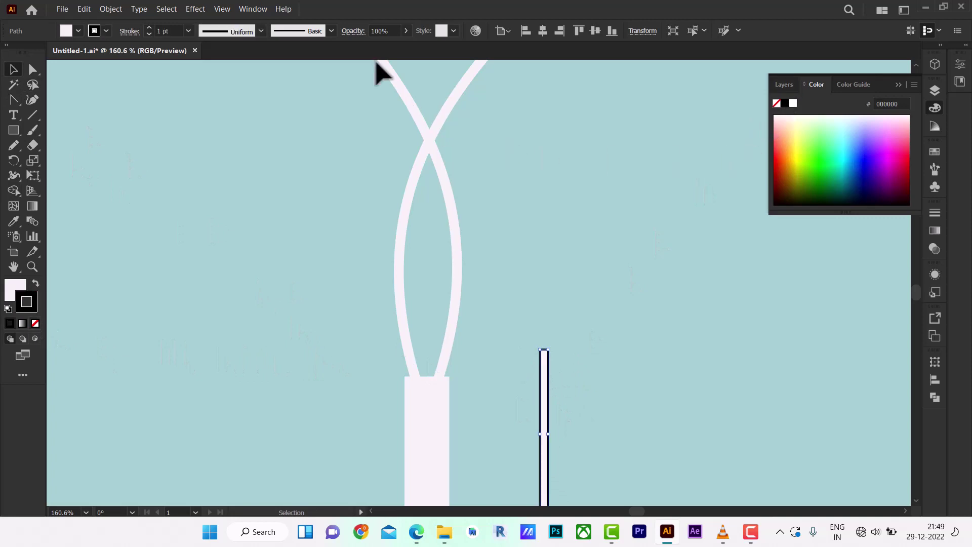
click(36, 284)
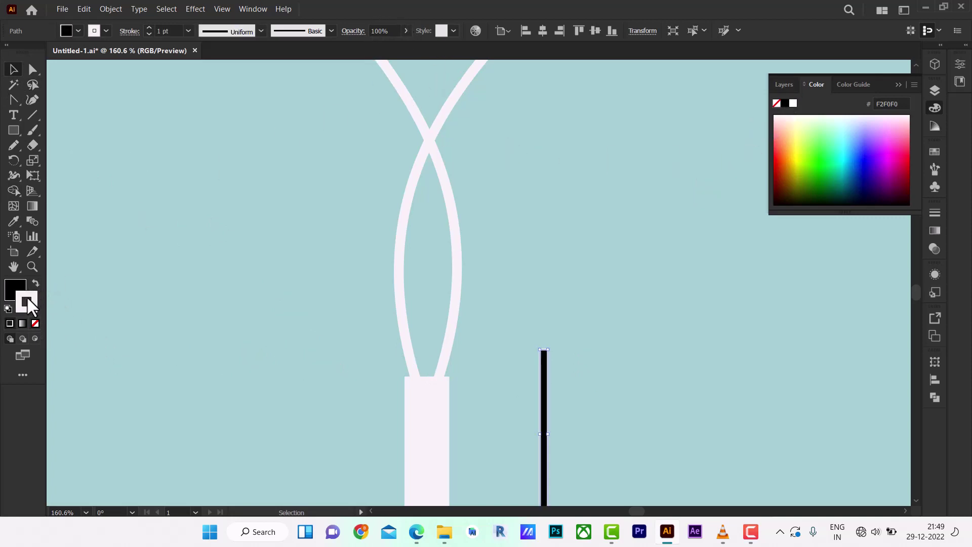
click(34, 322)
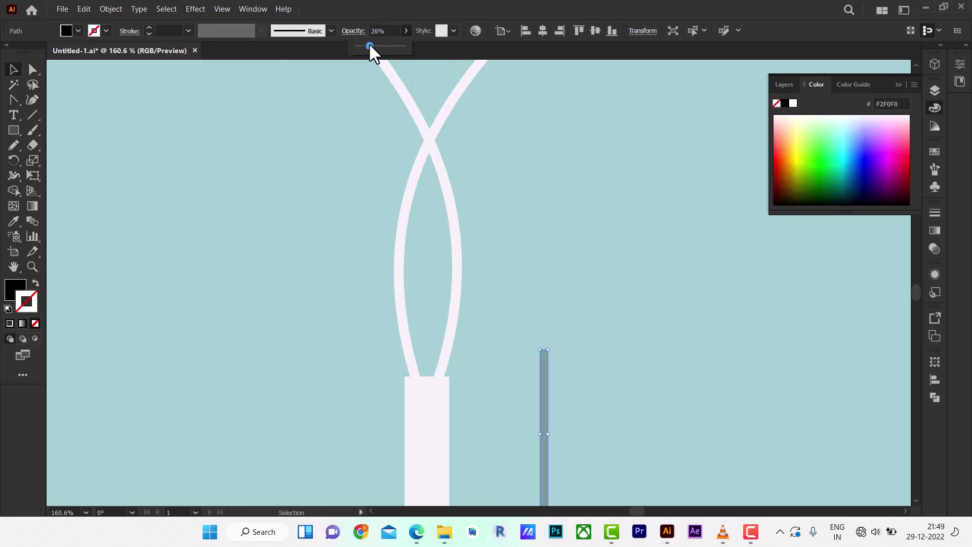
- Set the strip to 26% opacity, place it along the connector's right edge, and fit the artboard in view
click(557, 210)
drag(540, 442, 446, 471)
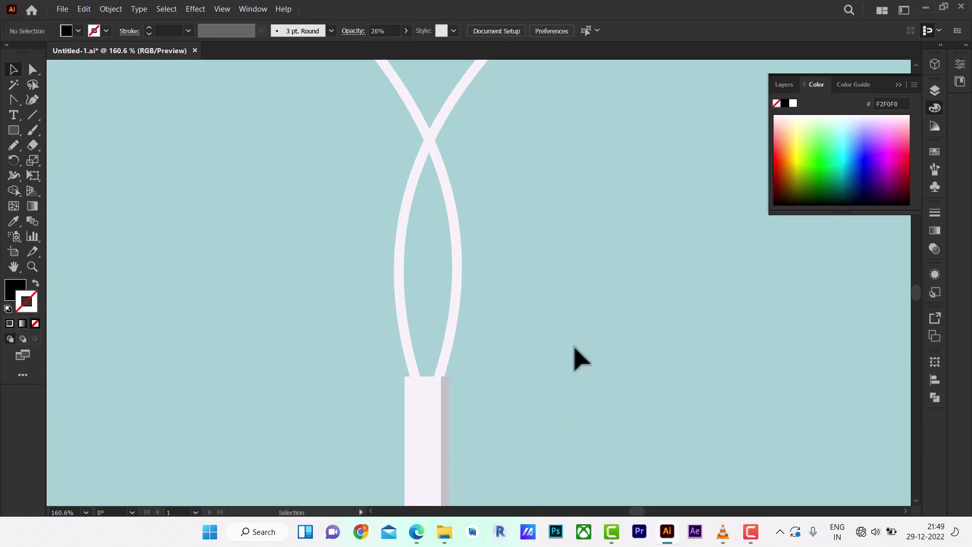
key(ctrl+0)
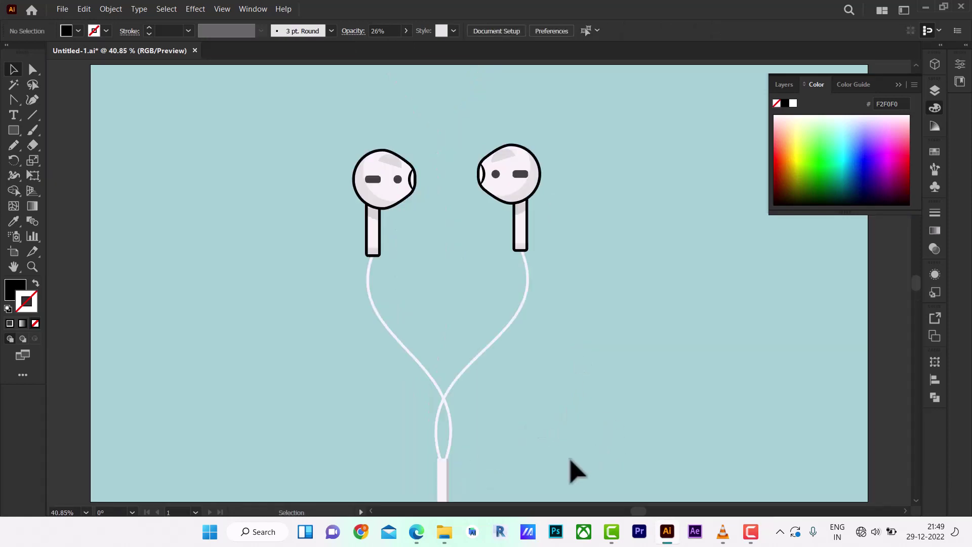
- Lower the connector's shade strip opacity to 14% and collapse the Color panel
click(446, 482)
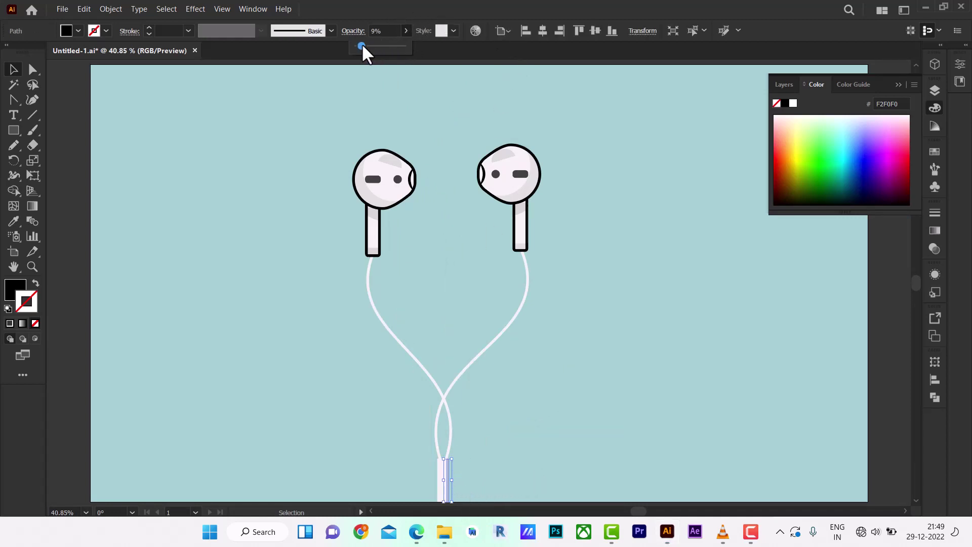
drag(361, 45, 363, 45)
click(598, 248)
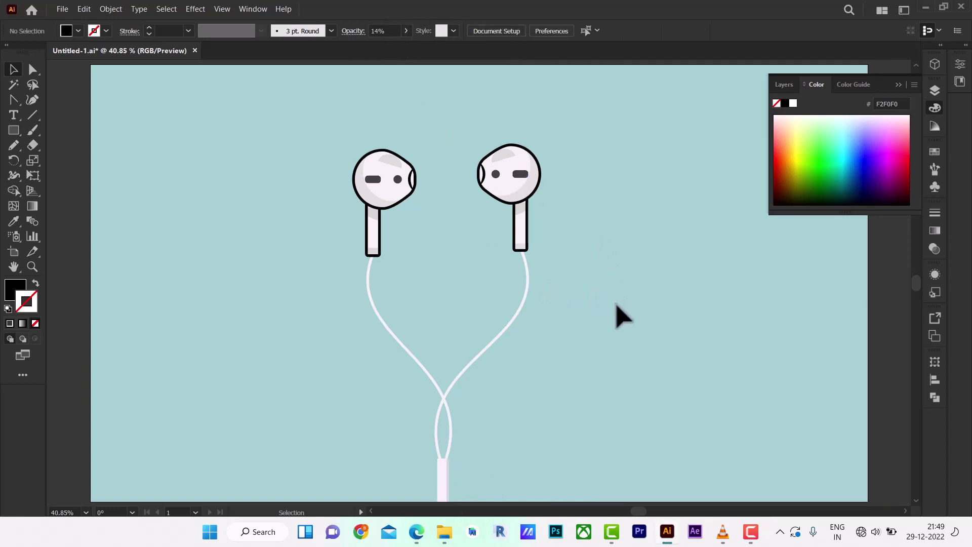
click(898, 84)
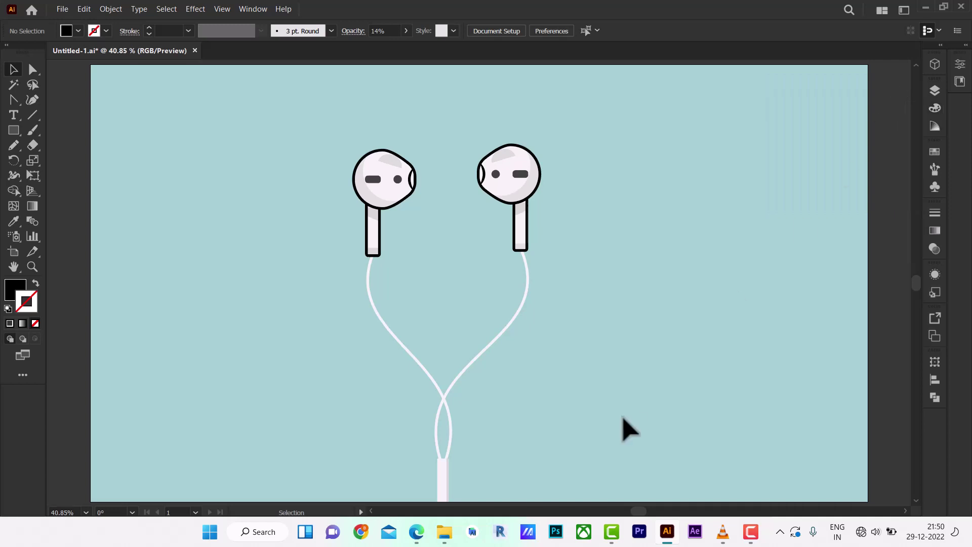